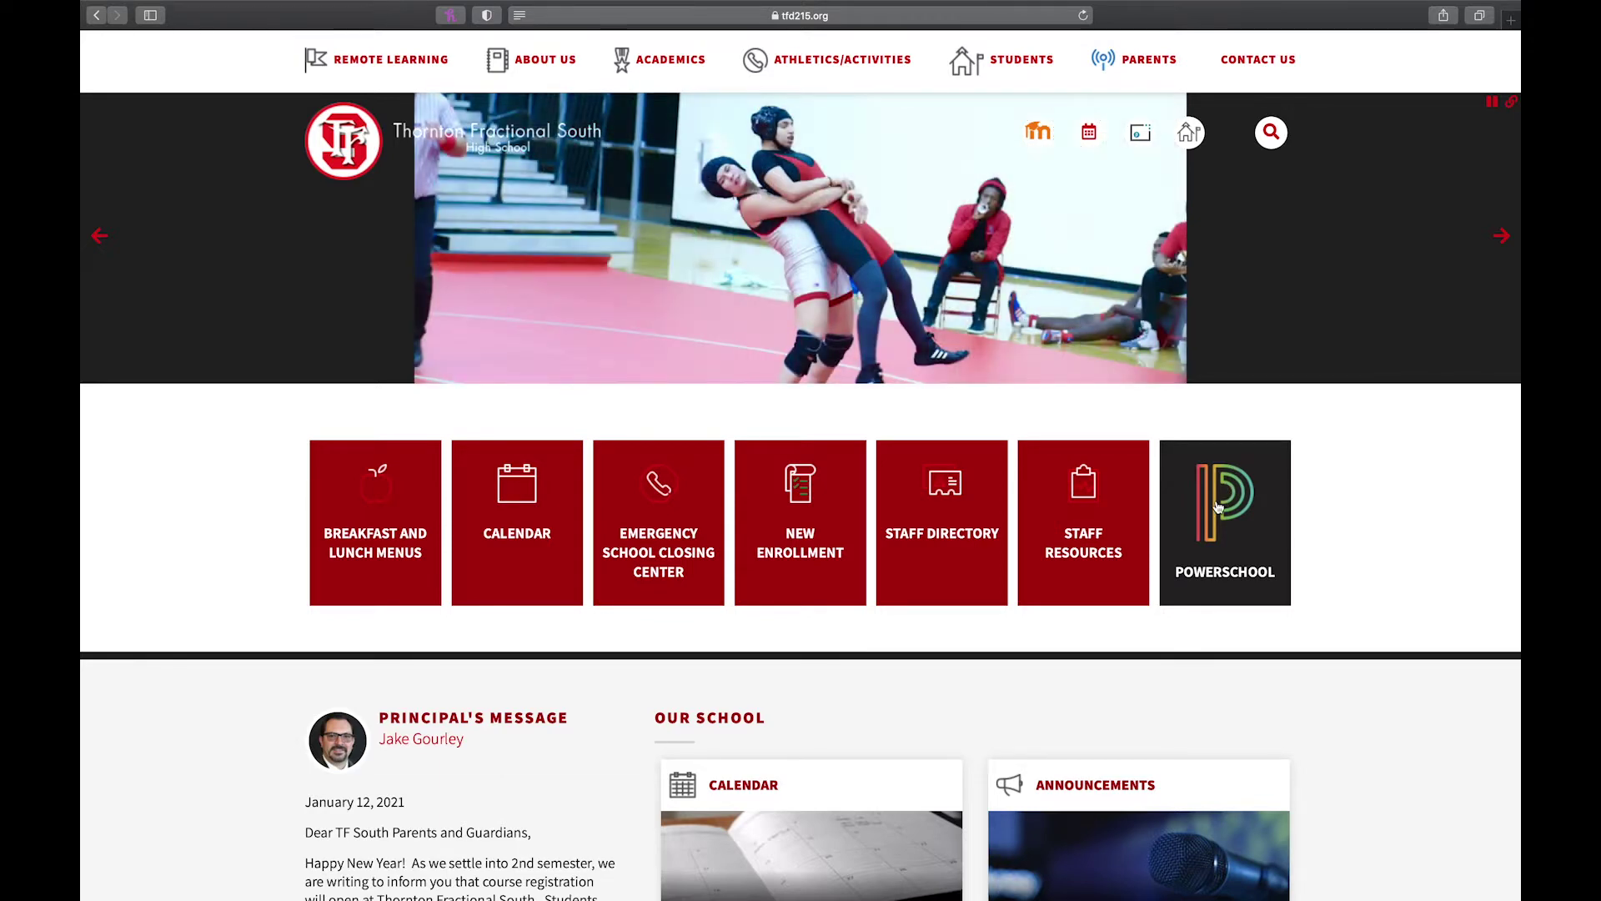
- Open the PowerSchool student and parent sign-in page from the school homepage's POWERSCHOOL tile
{"action": "left_click", "coordinate": [1219, 507]}
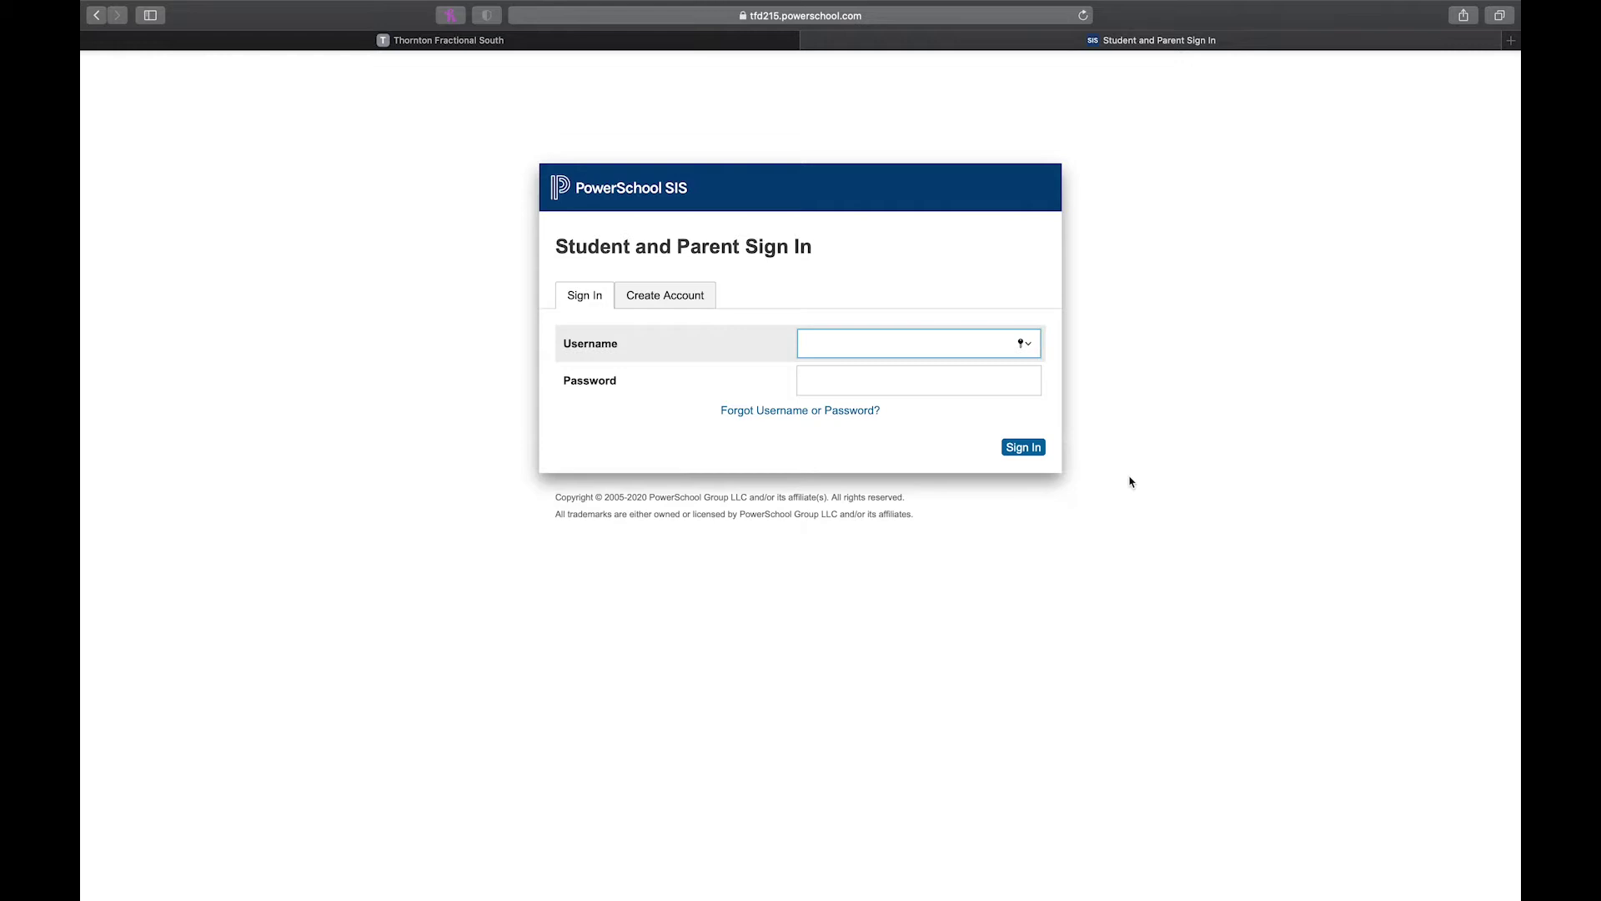
- Sign in with the student's username and password, and decline Safari's offer to save the password
{"action": "type", "text": "username"}
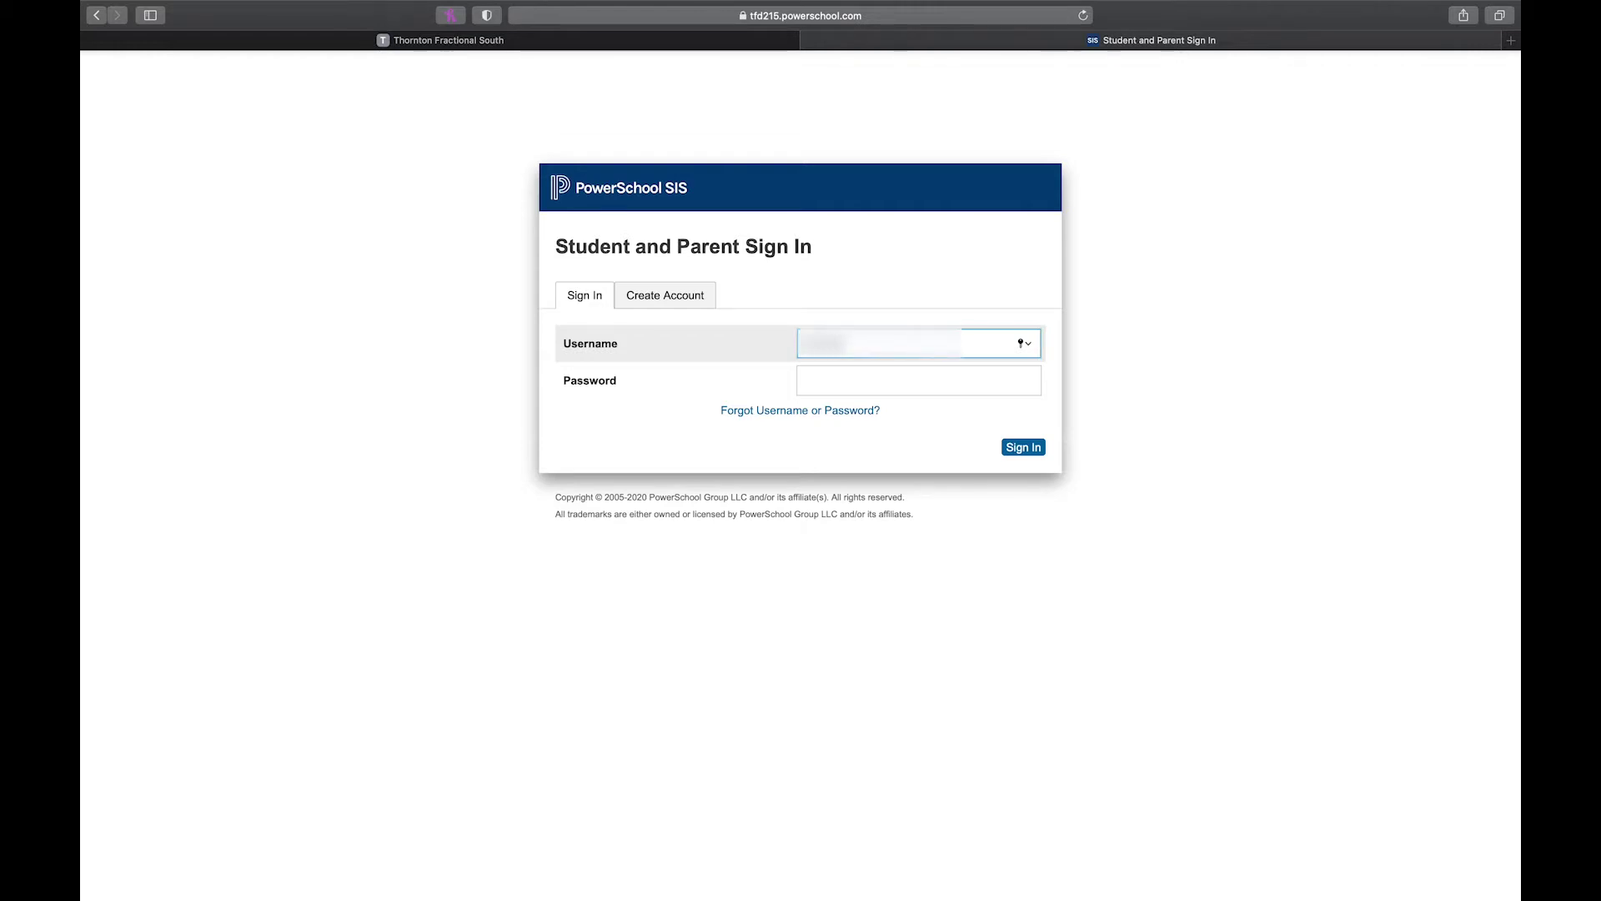
{"action": "left_click", "coordinate": [806, 380]}
{"action": "type", "text": "••••"}
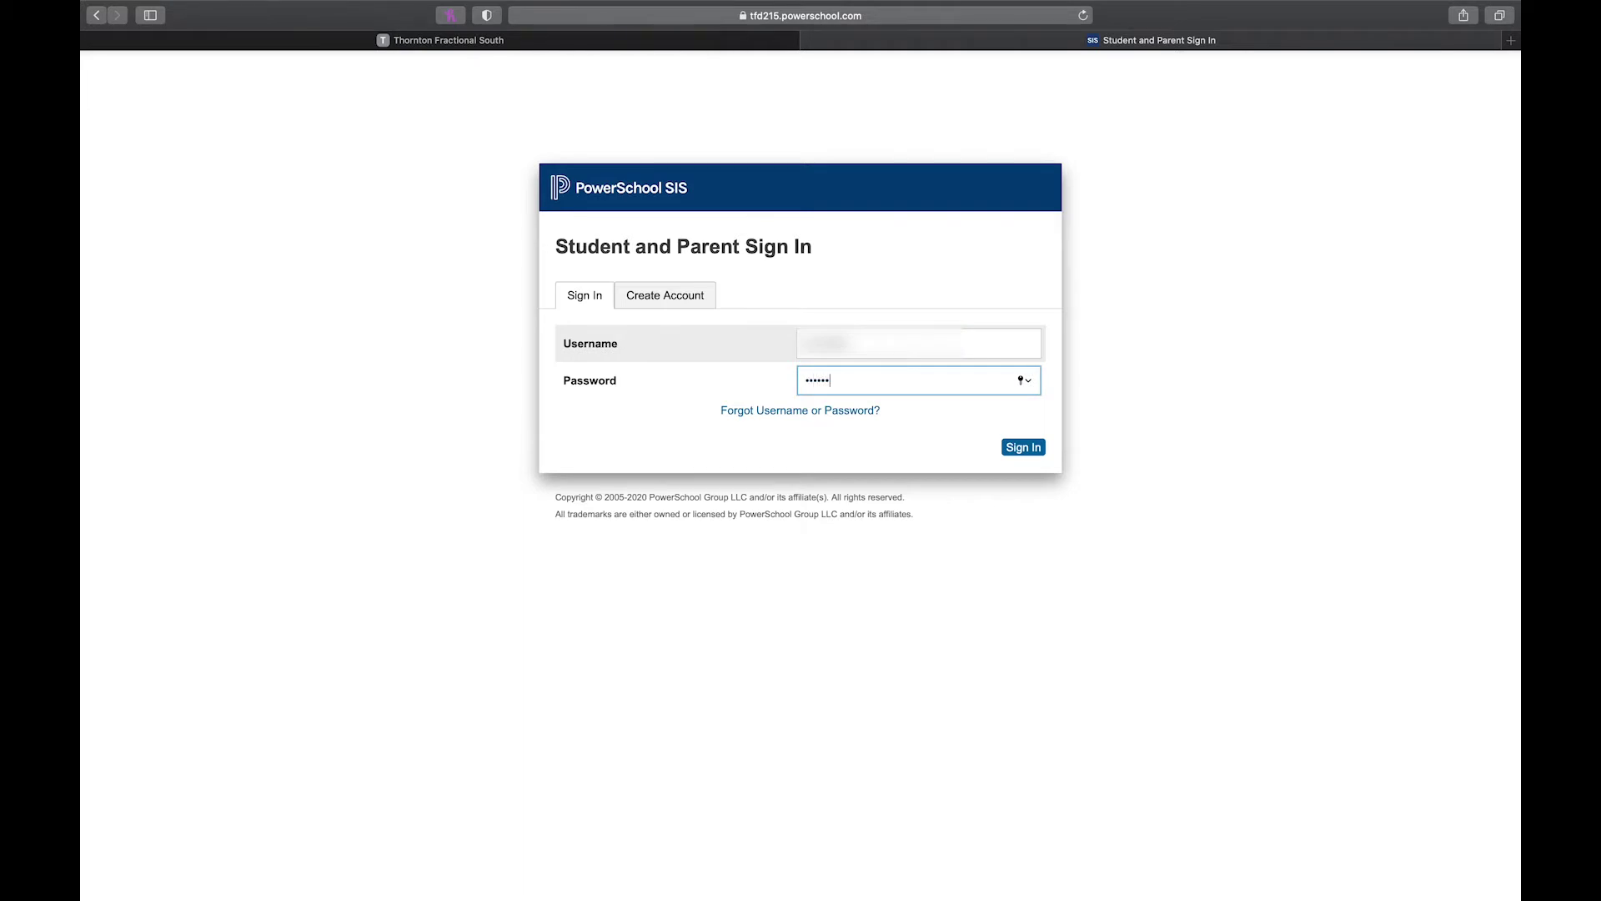
{"action": "key", "text": "Return"}
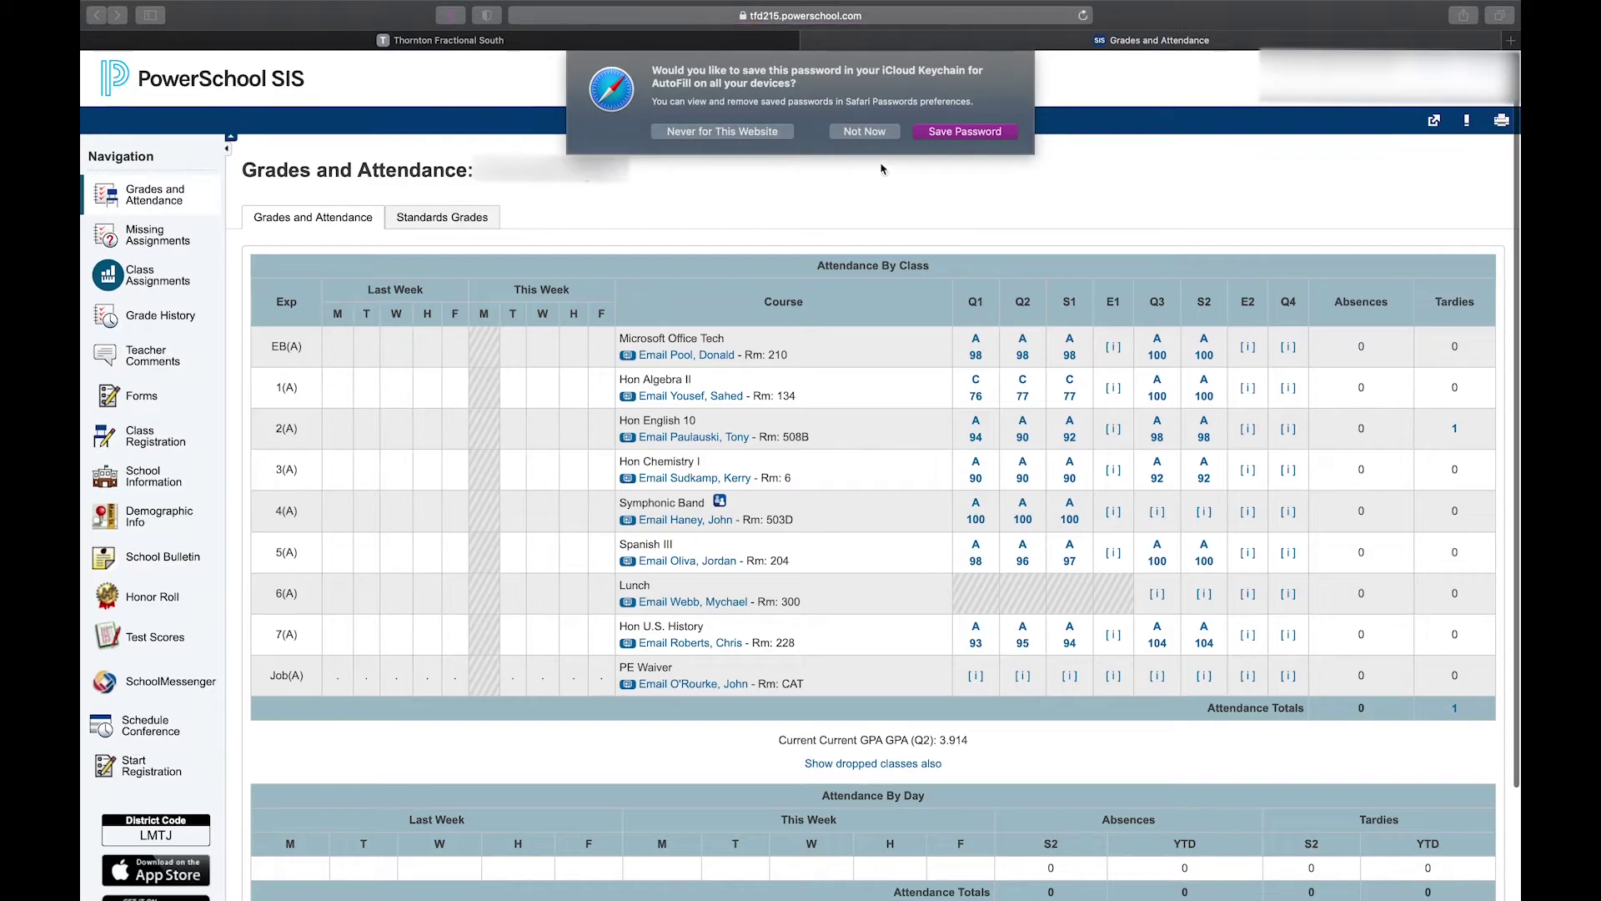
{"action": "left_click", "coordinate": [872, 134]}
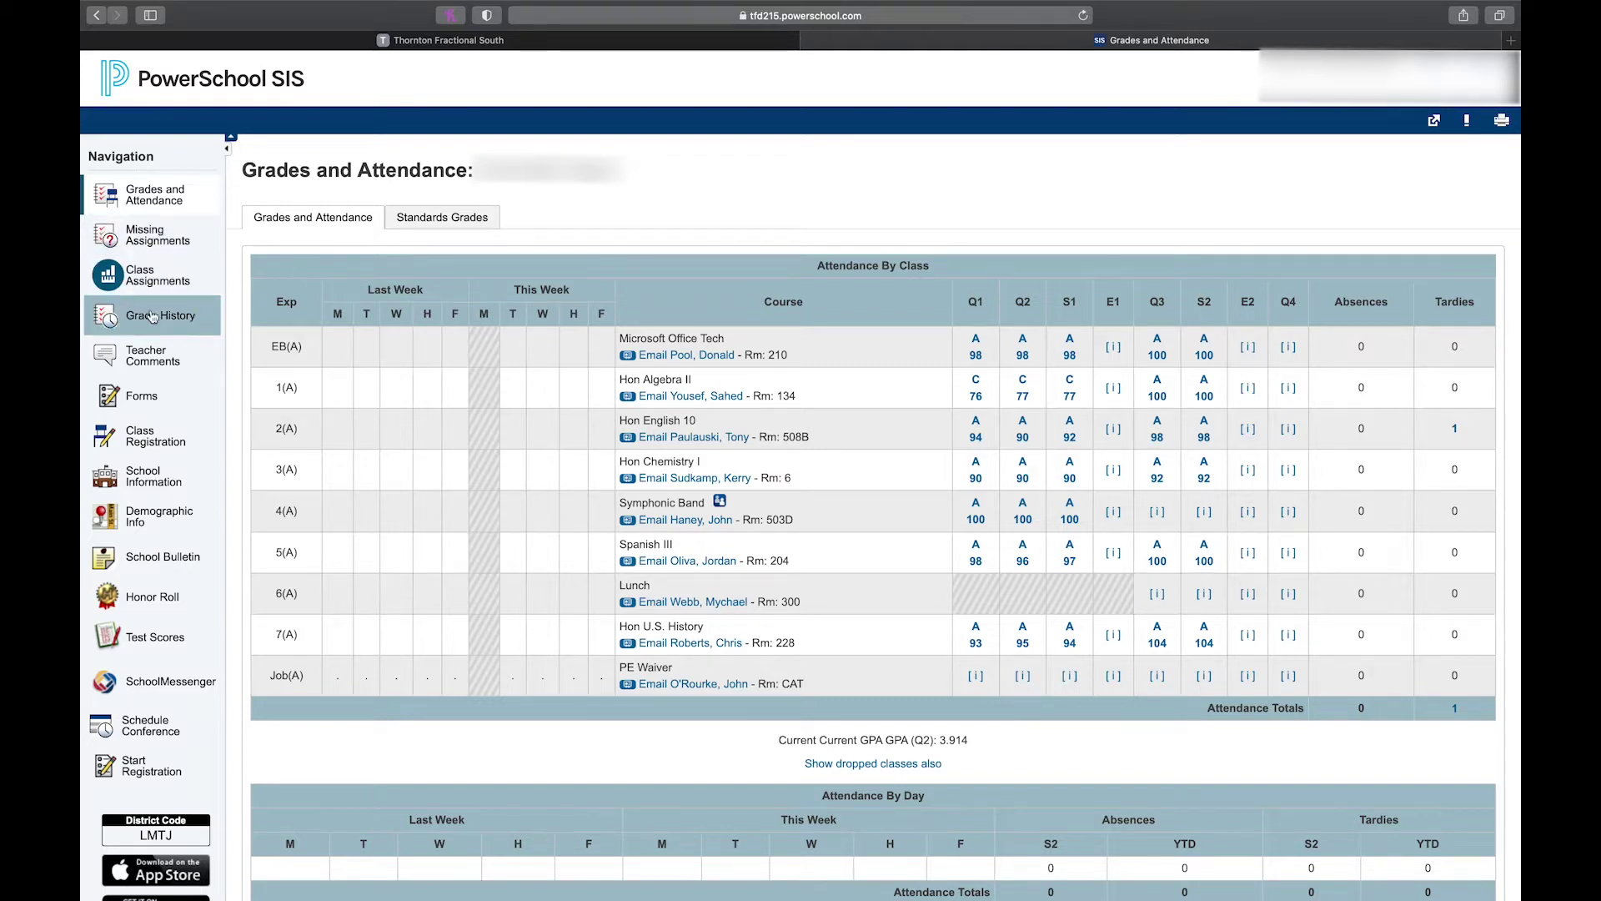
- Go to Class Registration and scroll down to the 2021–2022 course request groups
{"action": "left_click", "coordinate": [143, 434]}
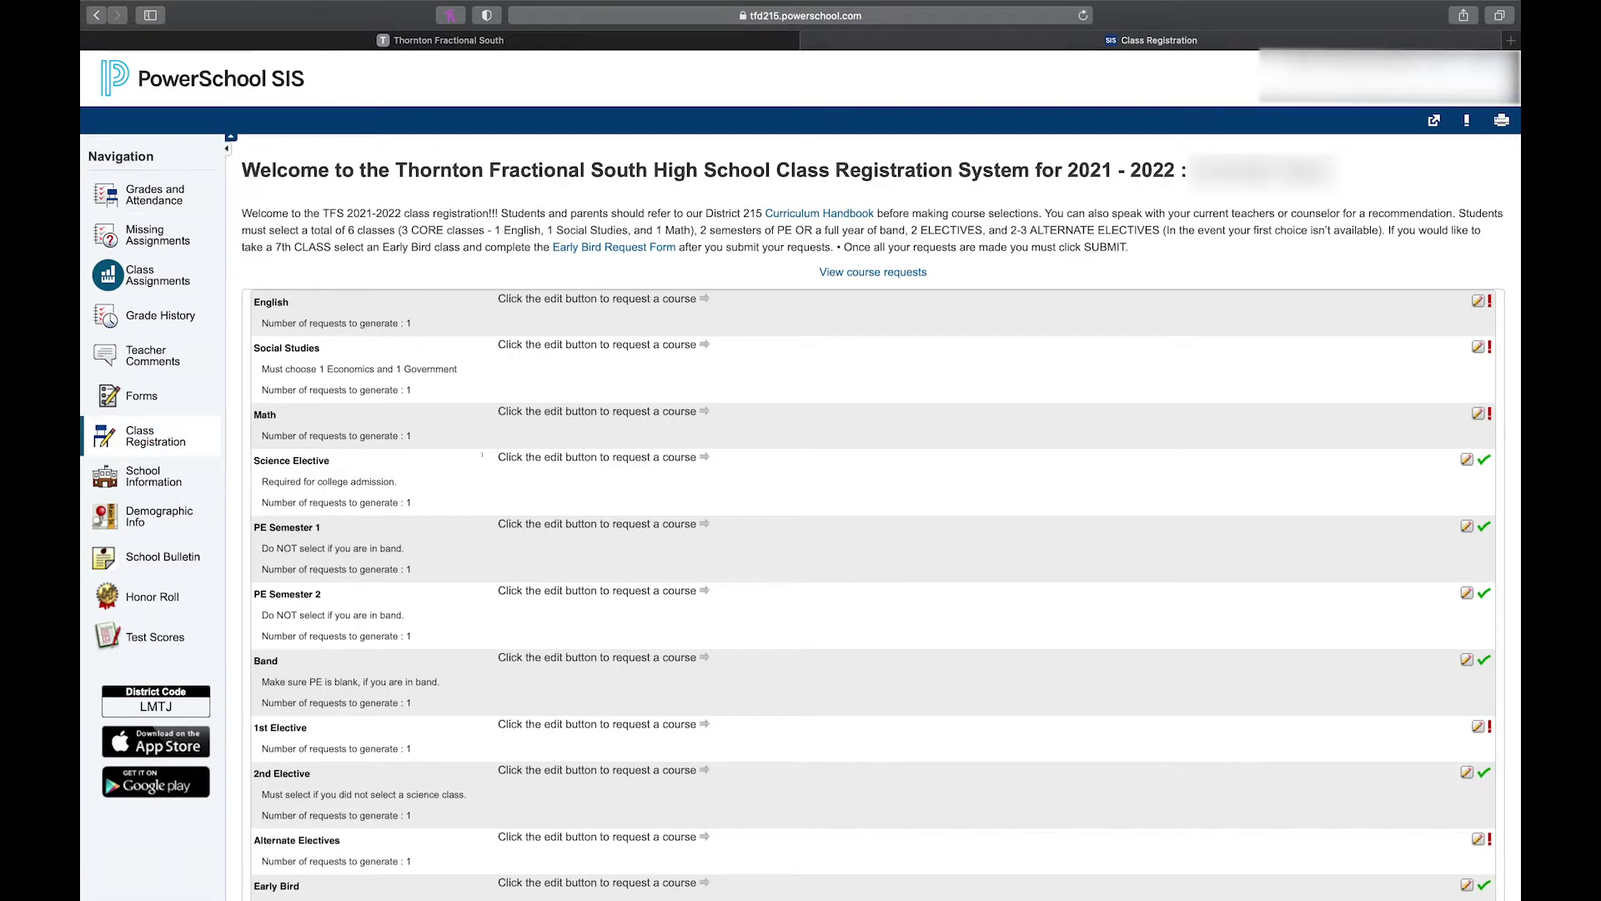
{"action": "scroll", "coordinate": [793, 466], "scroll_direction": "down", "scroll_amount": 1}
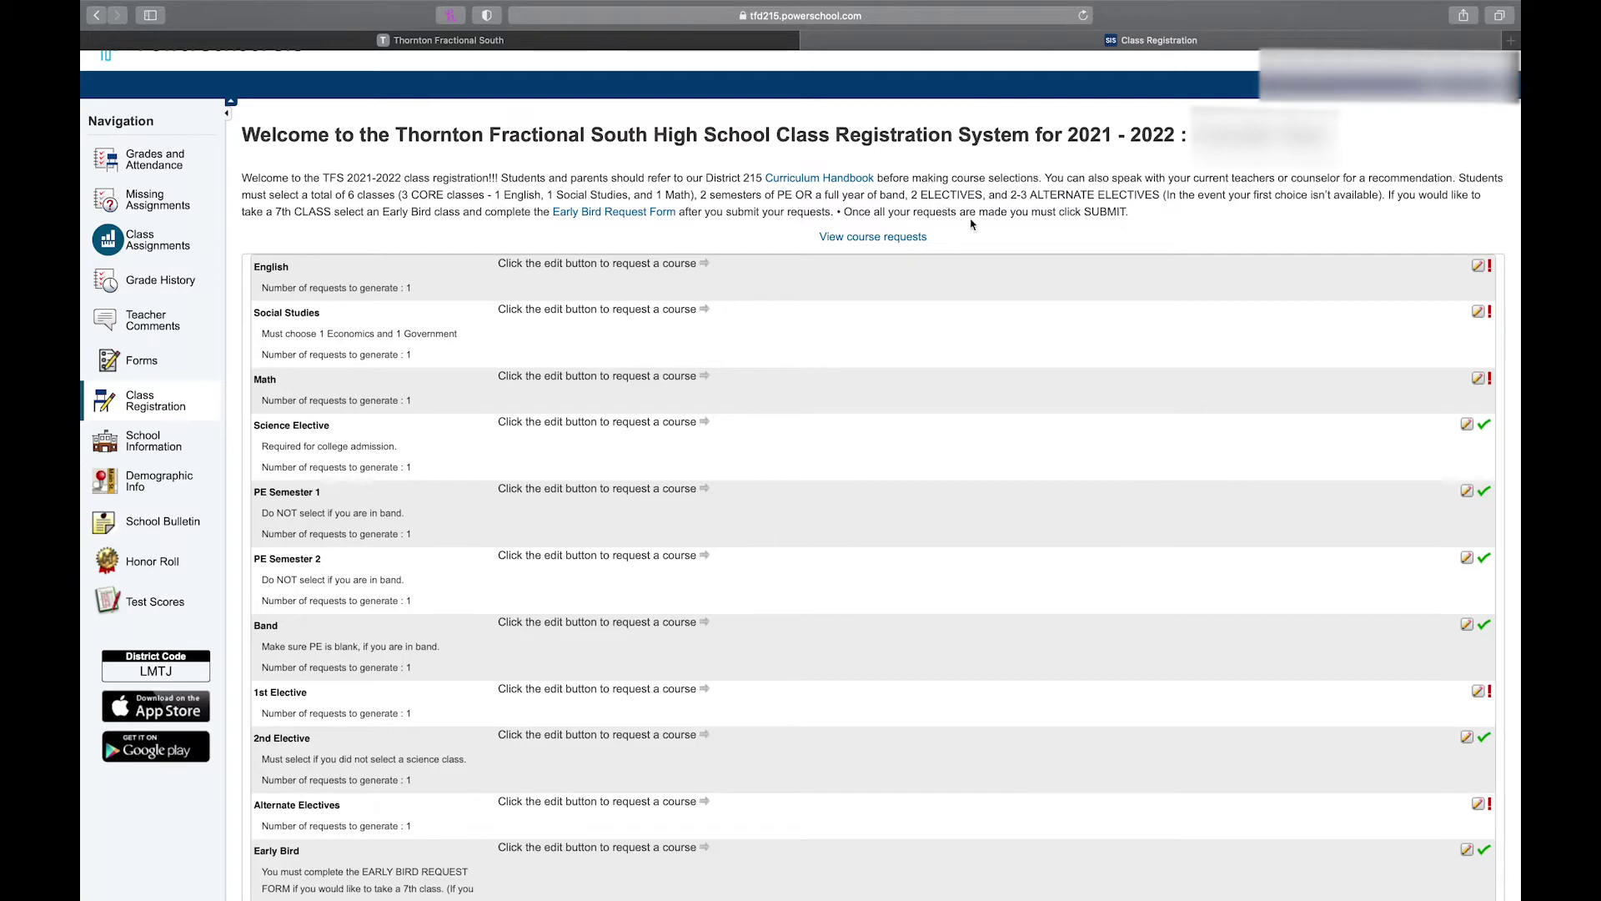
- Read the Curriculum Handbook PDF down to the Art course descriptions, then return to registration
{"action": "left_click", "coordinate": [837, 180]}
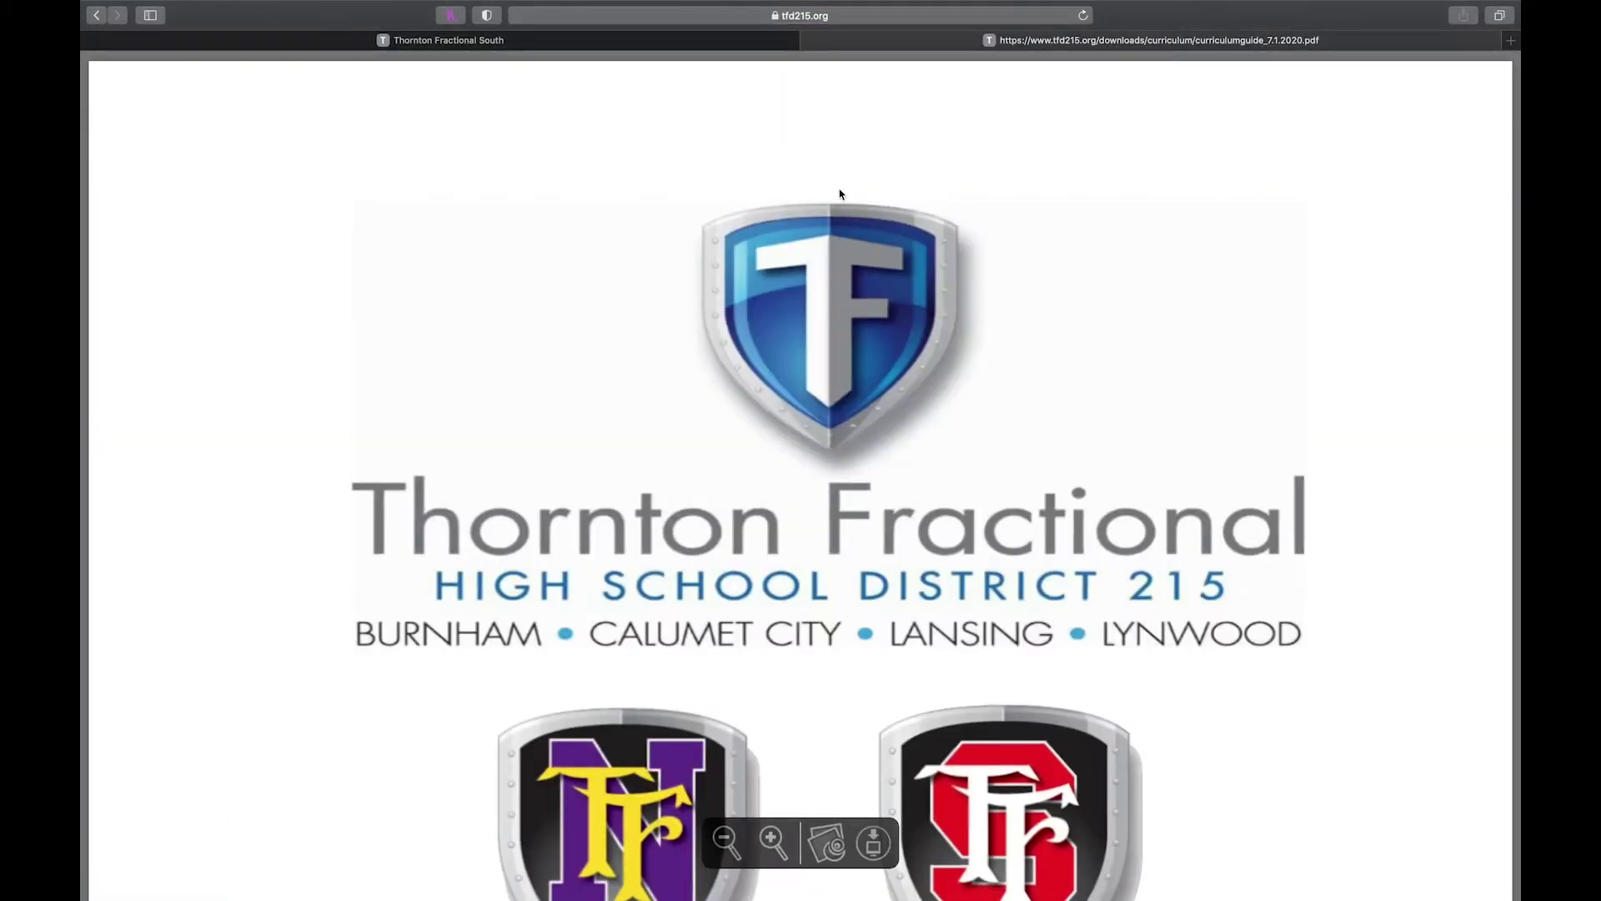
{"action": "scroll", "coordinate": [847, 313], "scroll_direction": "down", "scroll_amount": 10}
{"action": "scroll", "coordinate": [847, 314], "scroll_direction": "down", "scroll_amount": 15}
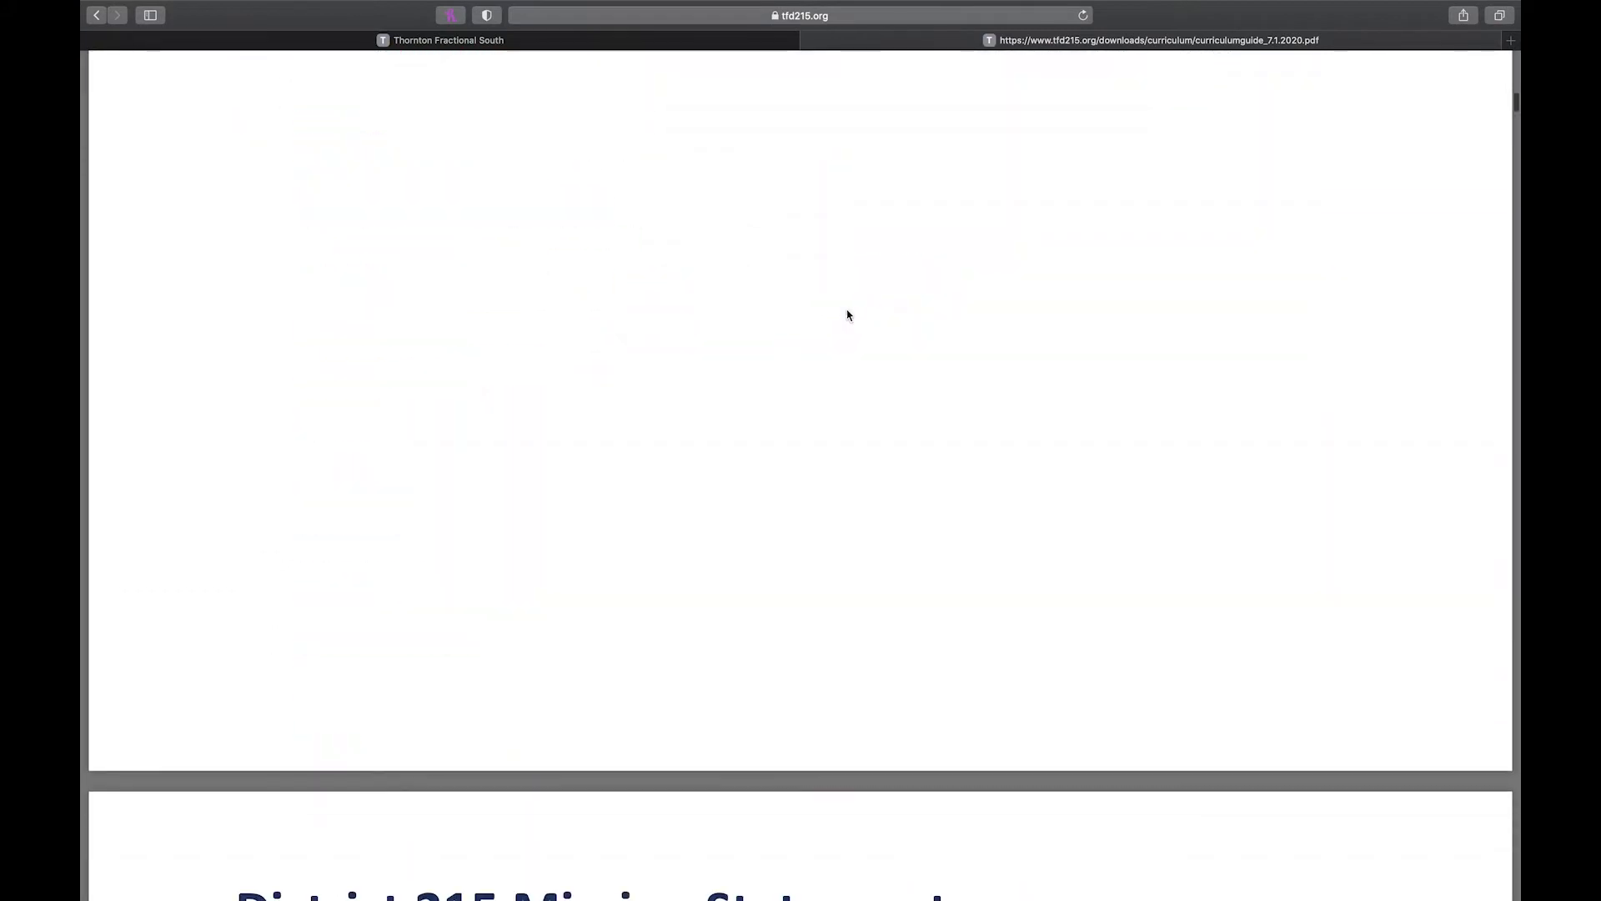
{"action": "scroll", "coordinate": [848, 314], "scroll_direction": "down", "scroll_amount": 15}
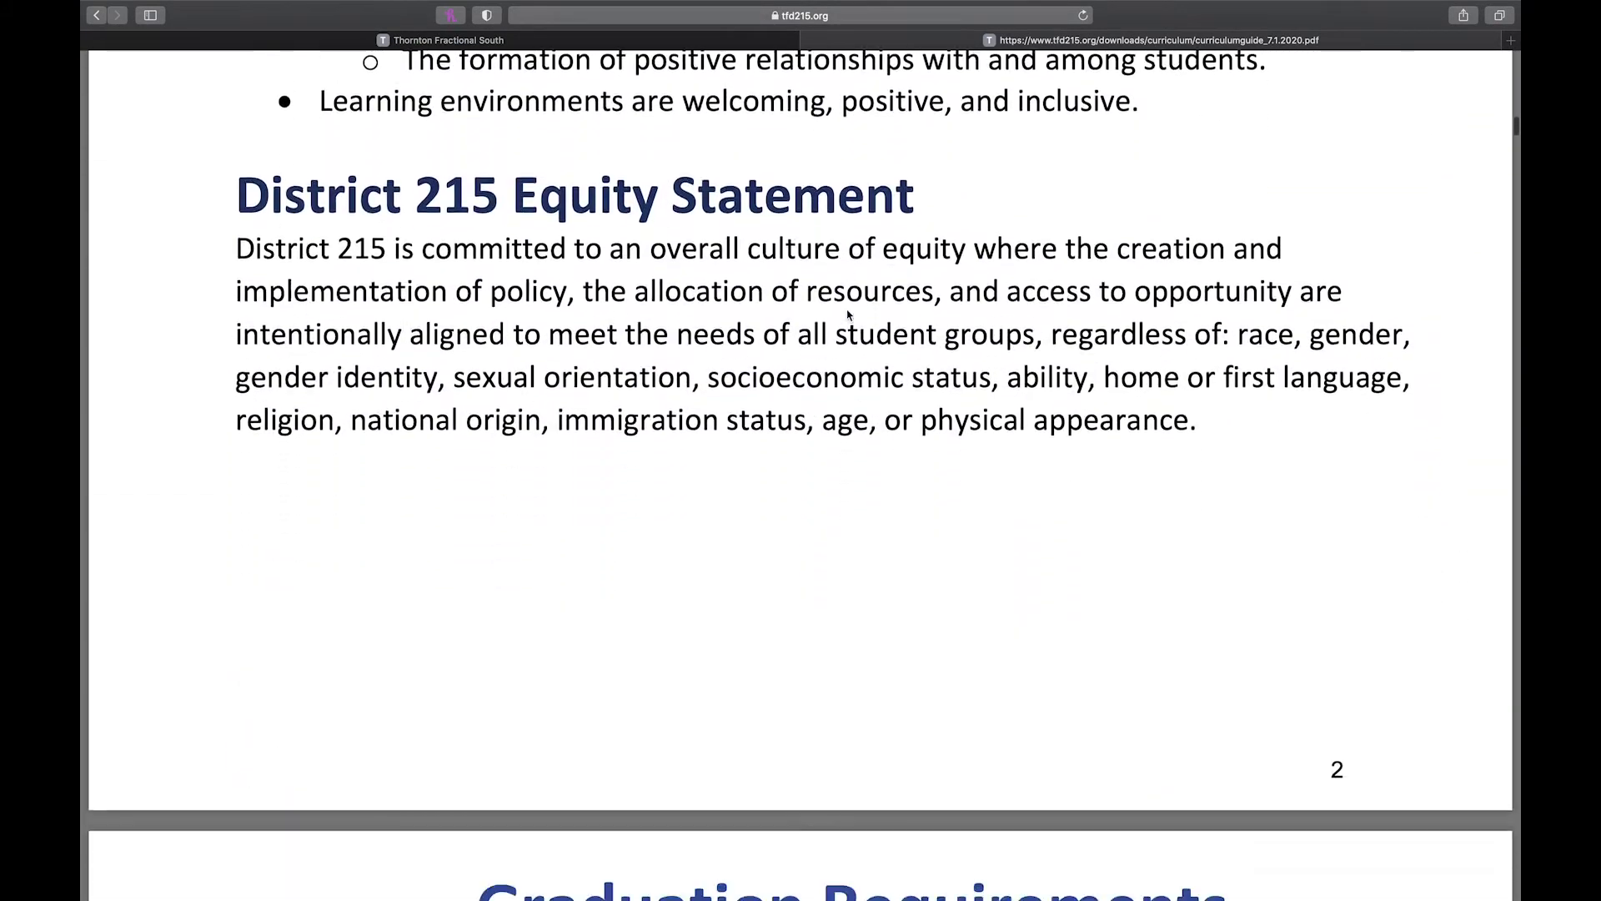
{"action": "scroll", "coordinate": [848, 314], "scroll_direction": "down", "scroll_amount": 5}
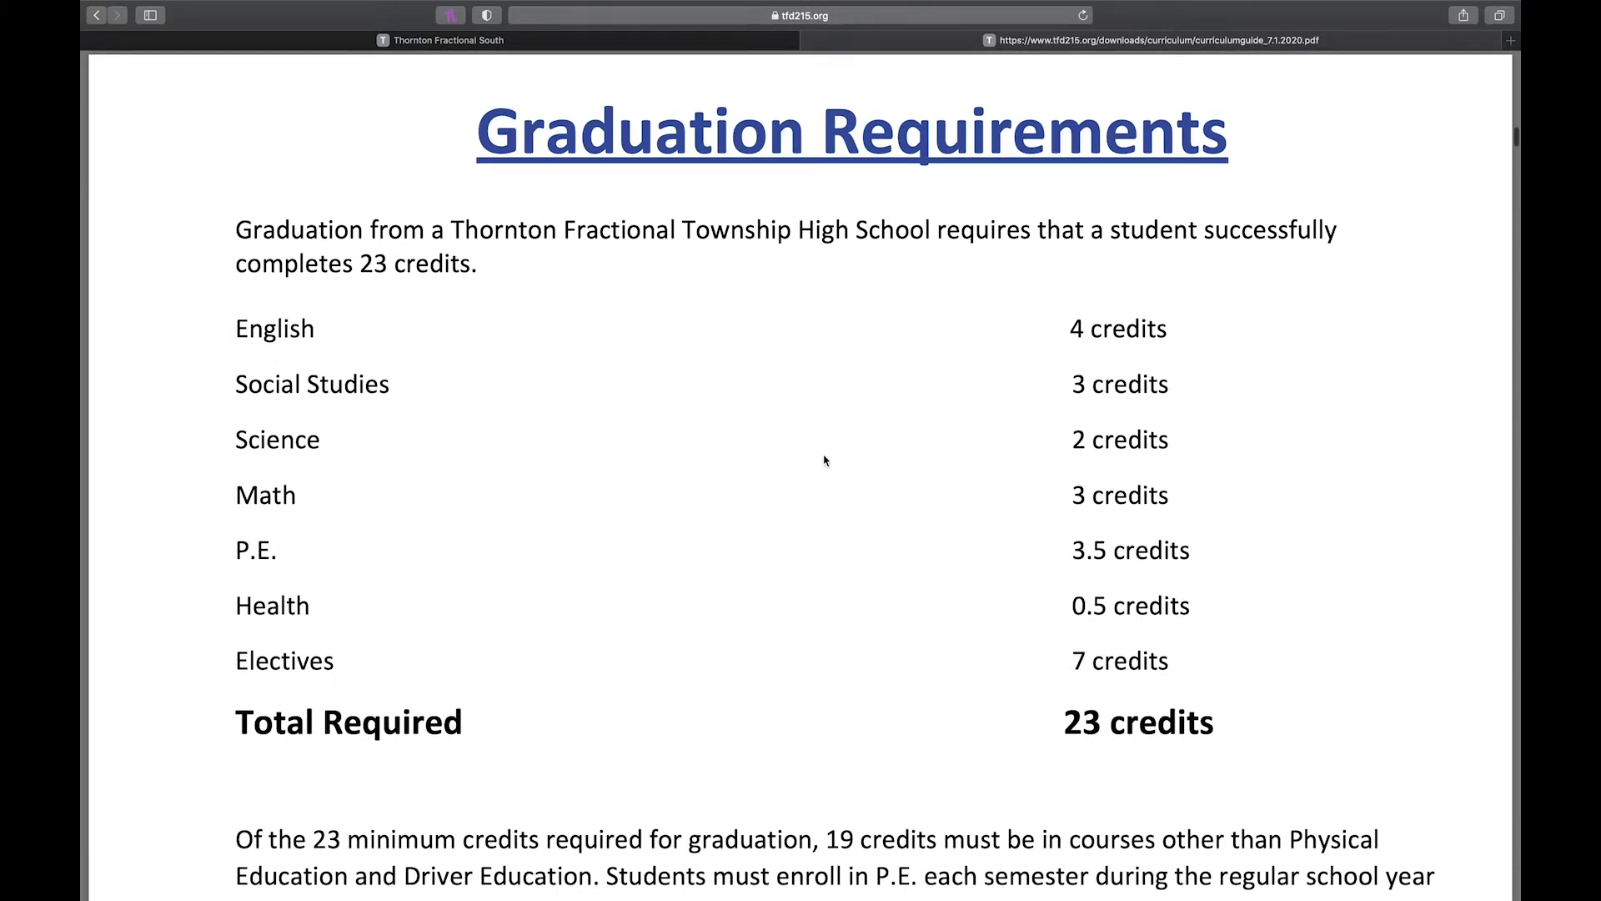
{"action": "scroll", "coordinate": [824, 460], "scroll_direction": "down", "scroll_amount": 20}
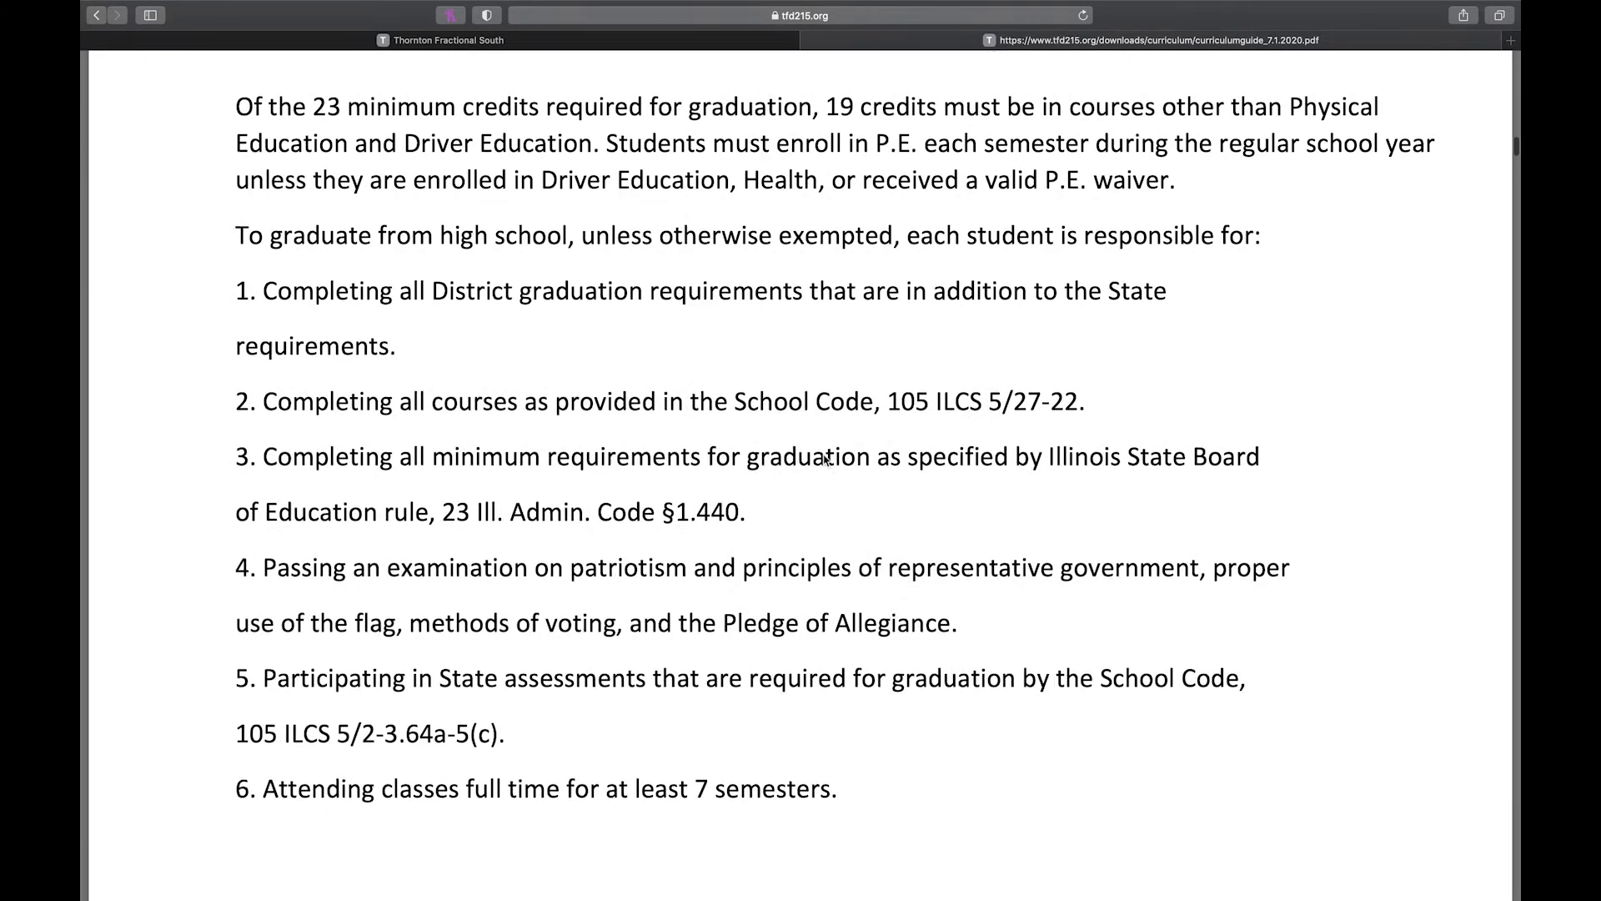
{"action": "scroll", "coordinate": [824, 460], "scroll_direction": "down", "scroll_amount": 20}
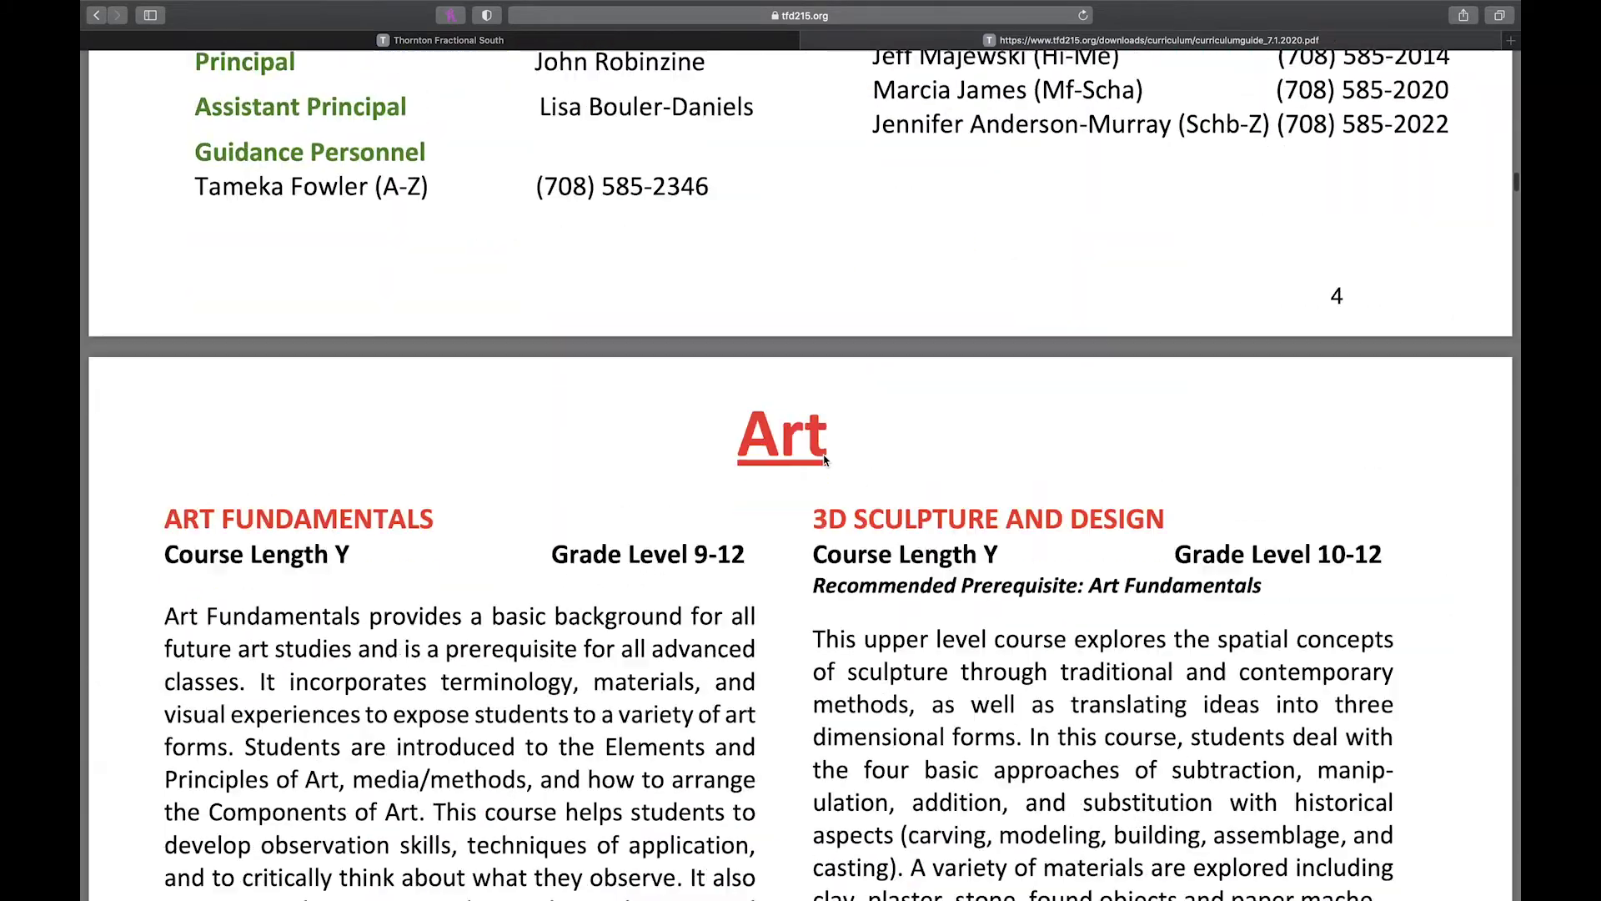
{"action": "scroll", "coordinate": [824, 460], "scroll_direction": "up", "scroll_amount": 1}
{"action": "scroll", "coordinate": [824, 461], "scroll_direction": "down", "scroll_amount": 1}
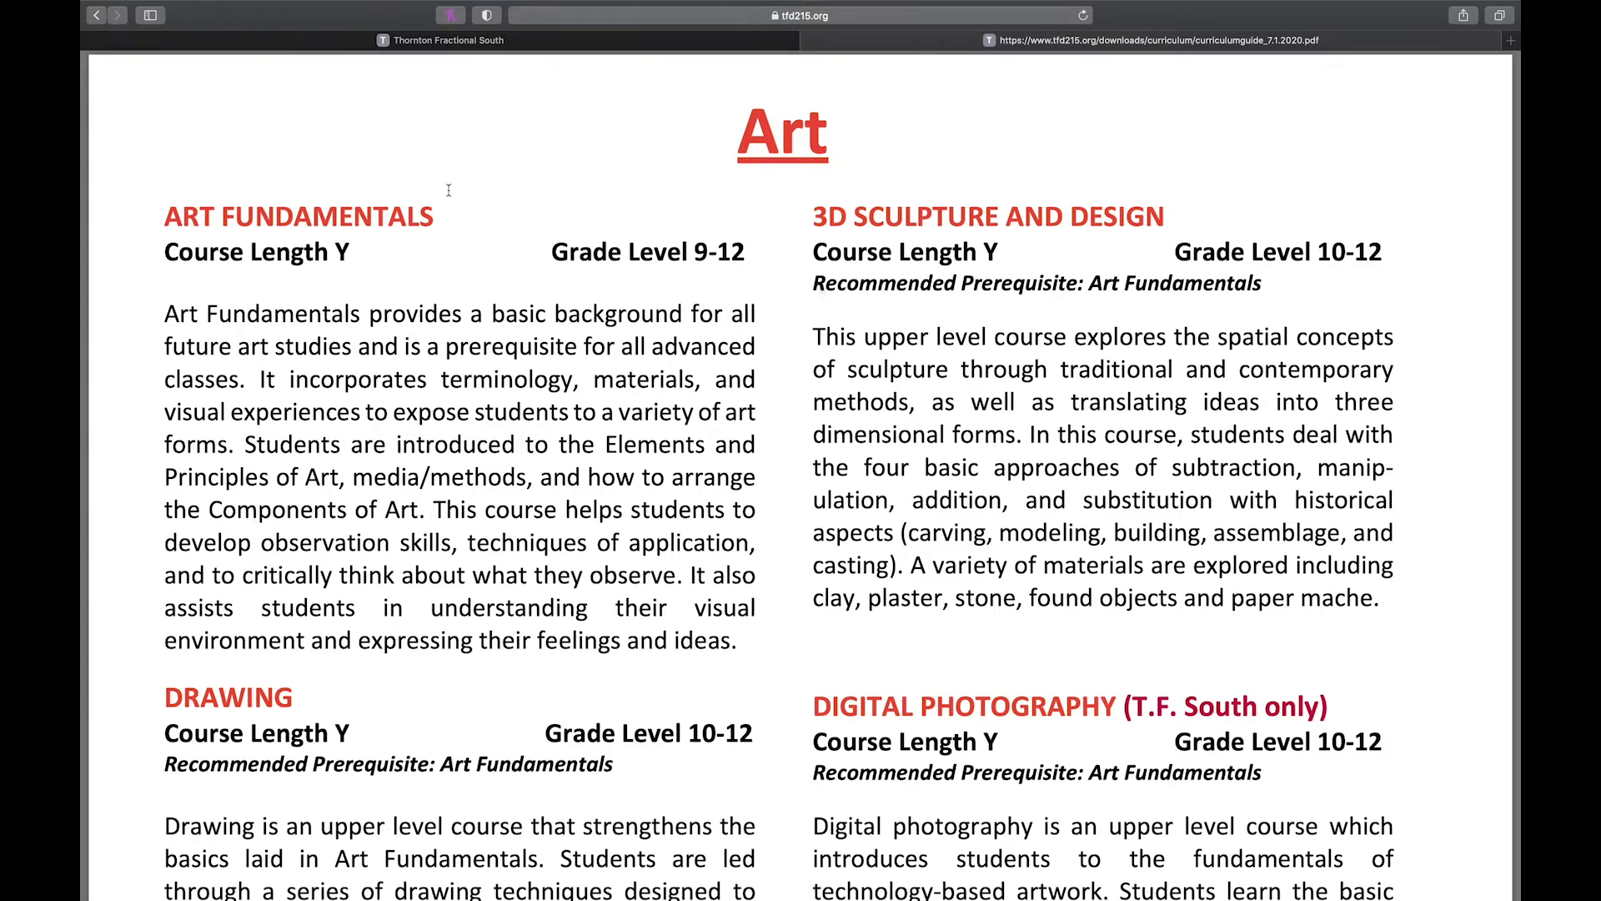
{"action": "left_click", "coordinate": [98, 15]}
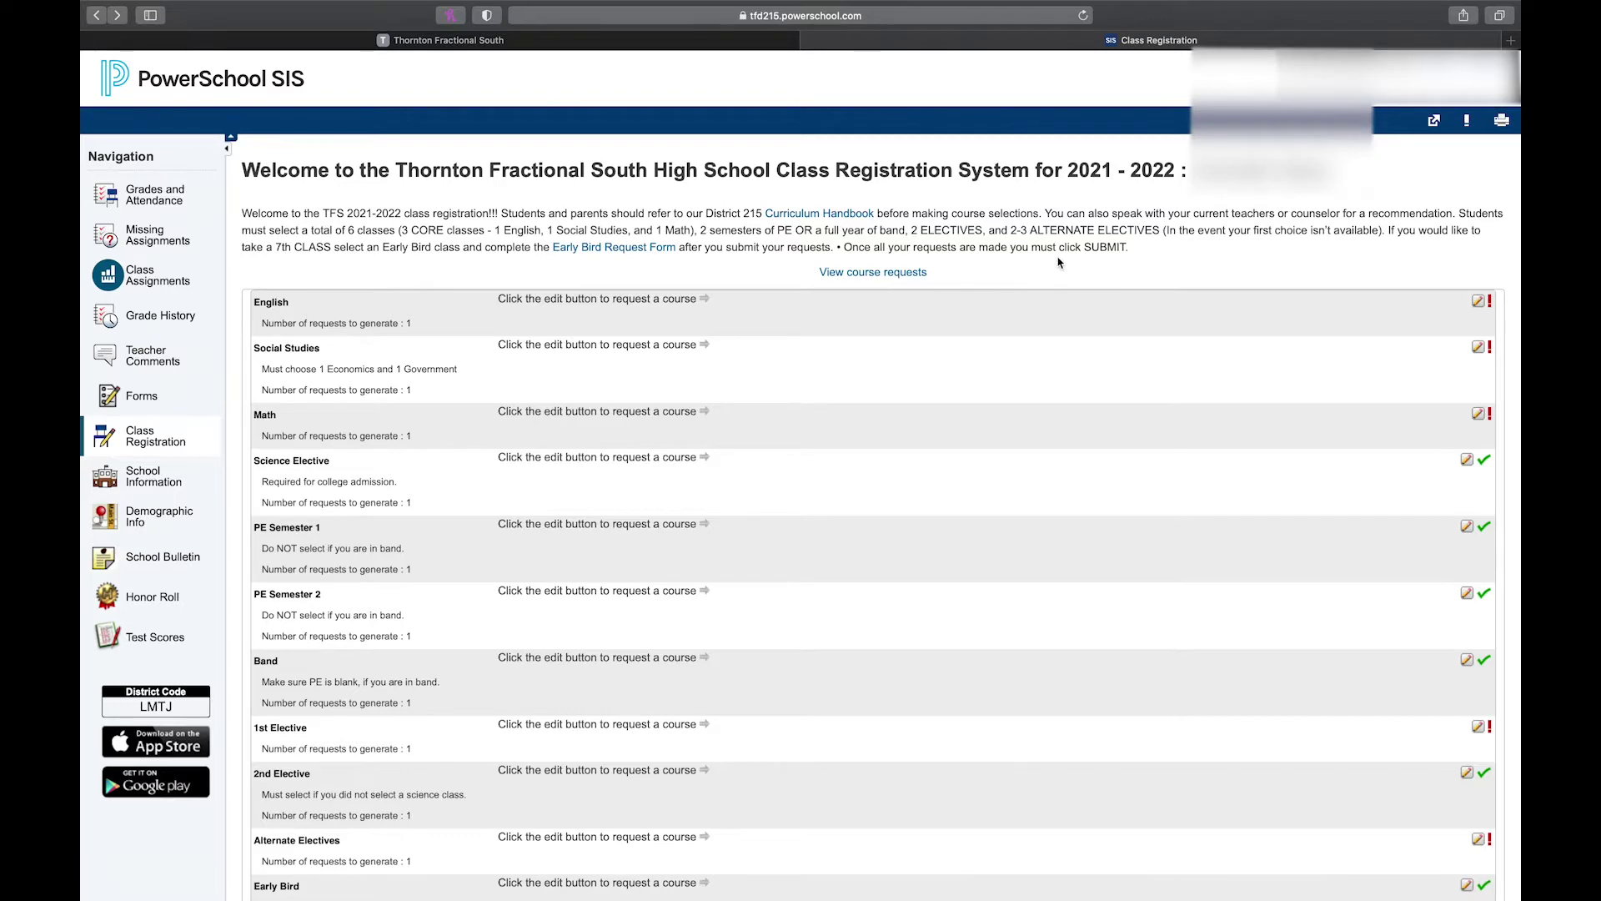
{"action": "scroll", "coordinate": [1058, 263], "scroll_direction": "down", "scroll_amount": 2}
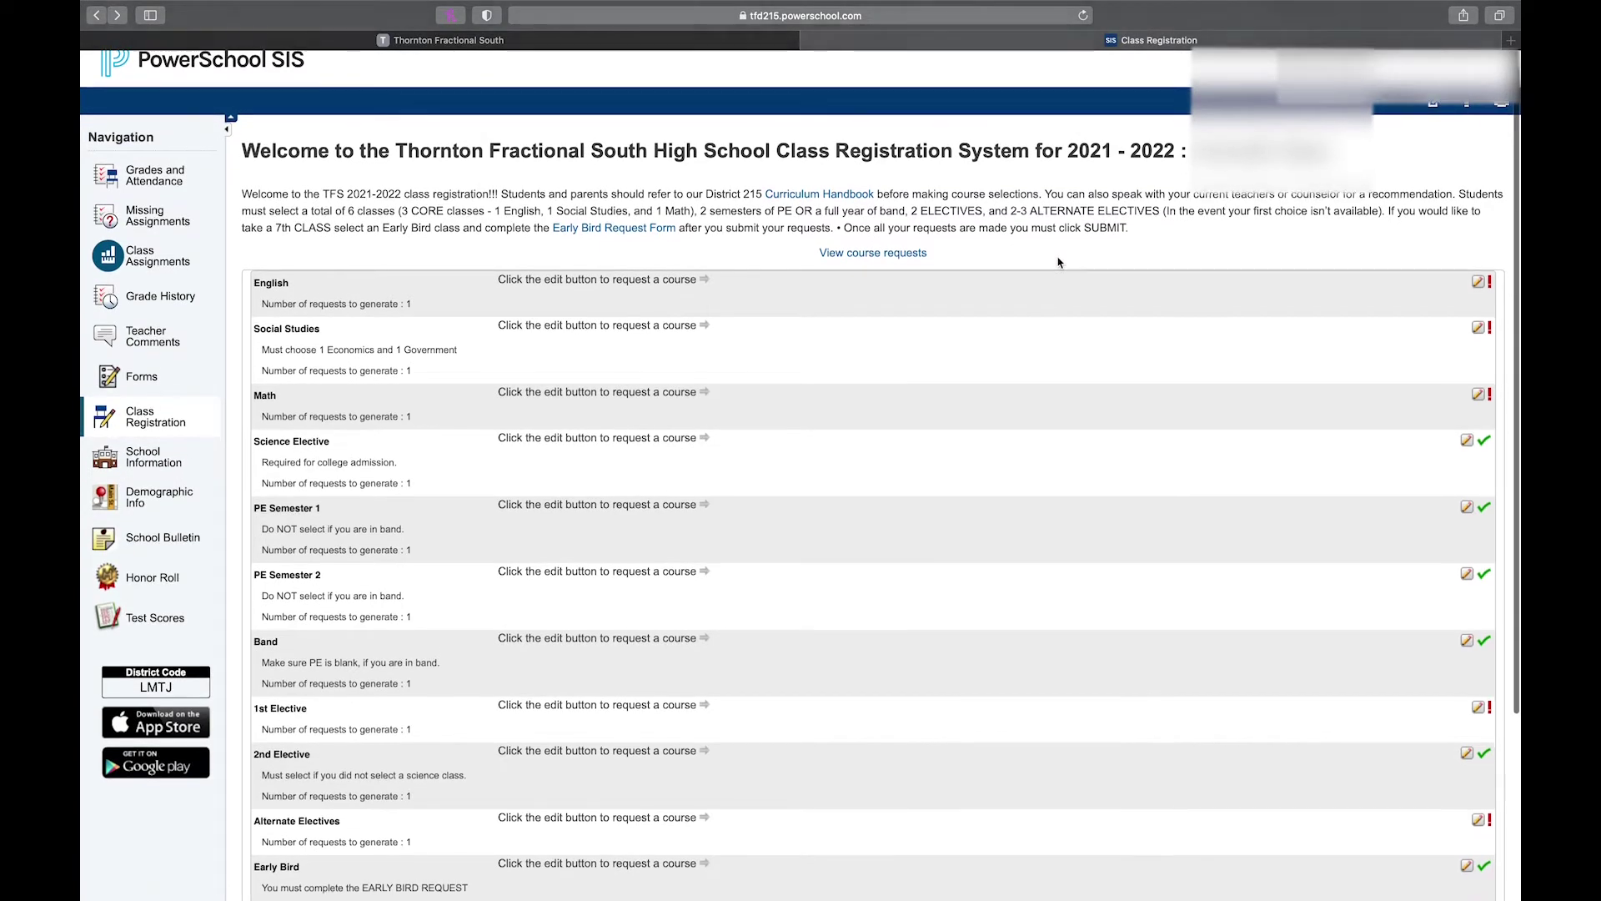
{"action": "scroll", "coordinate": [1058, 263], "scroll_direction": "down", "scroll_amount": 5}
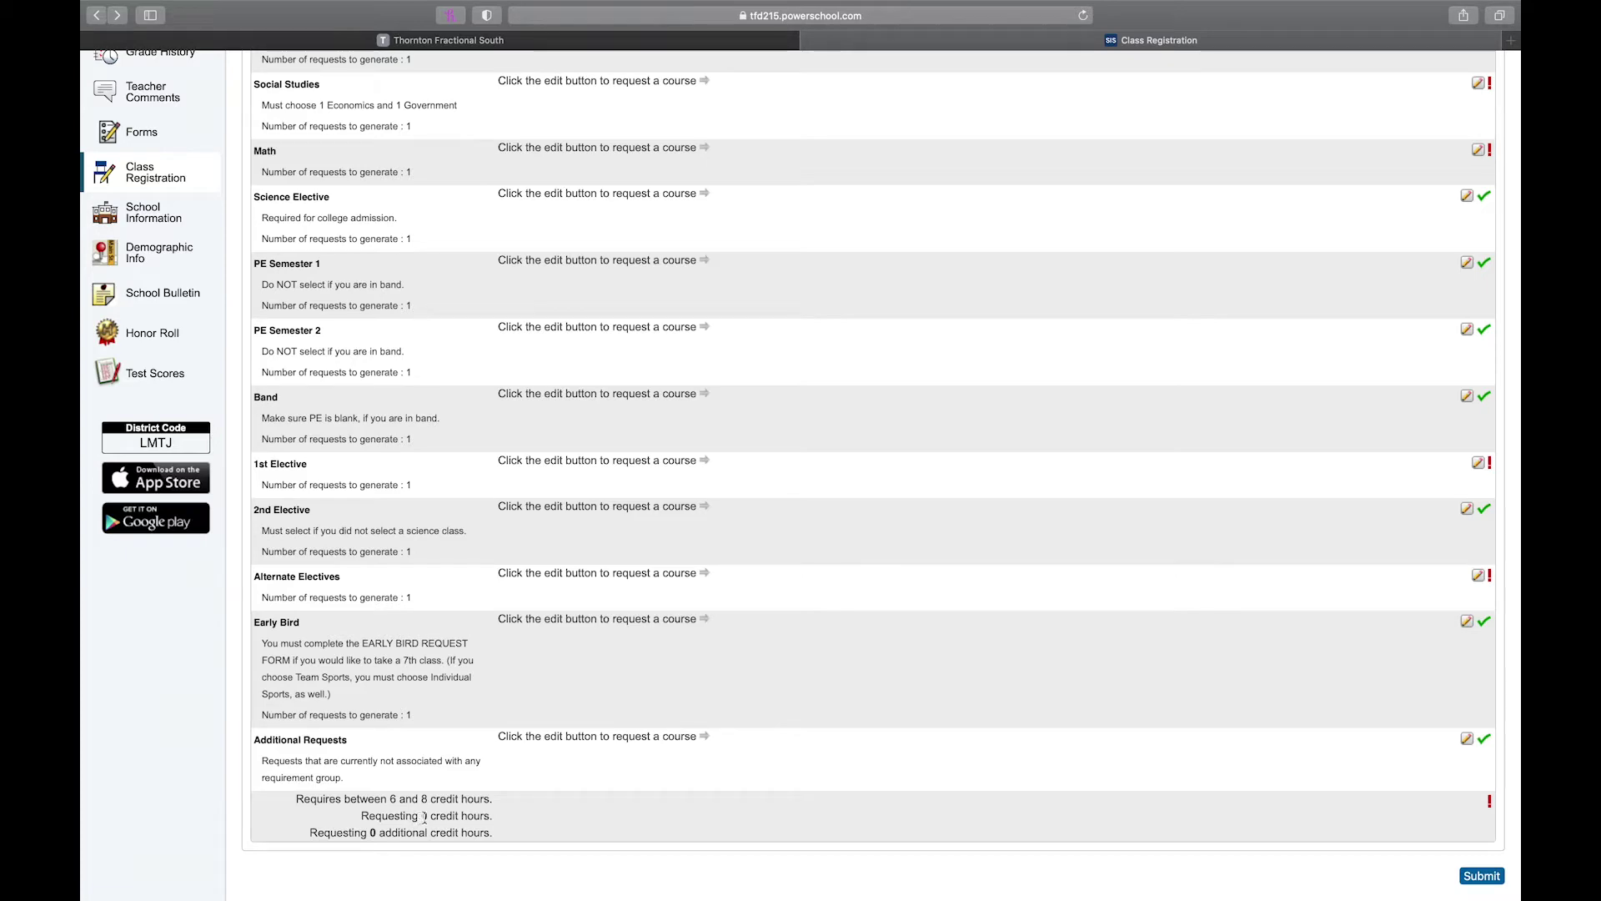
{"action": "scroll", "coordinate": [431, 816], "scroll_direction": "up", "scroll_amount": 2}
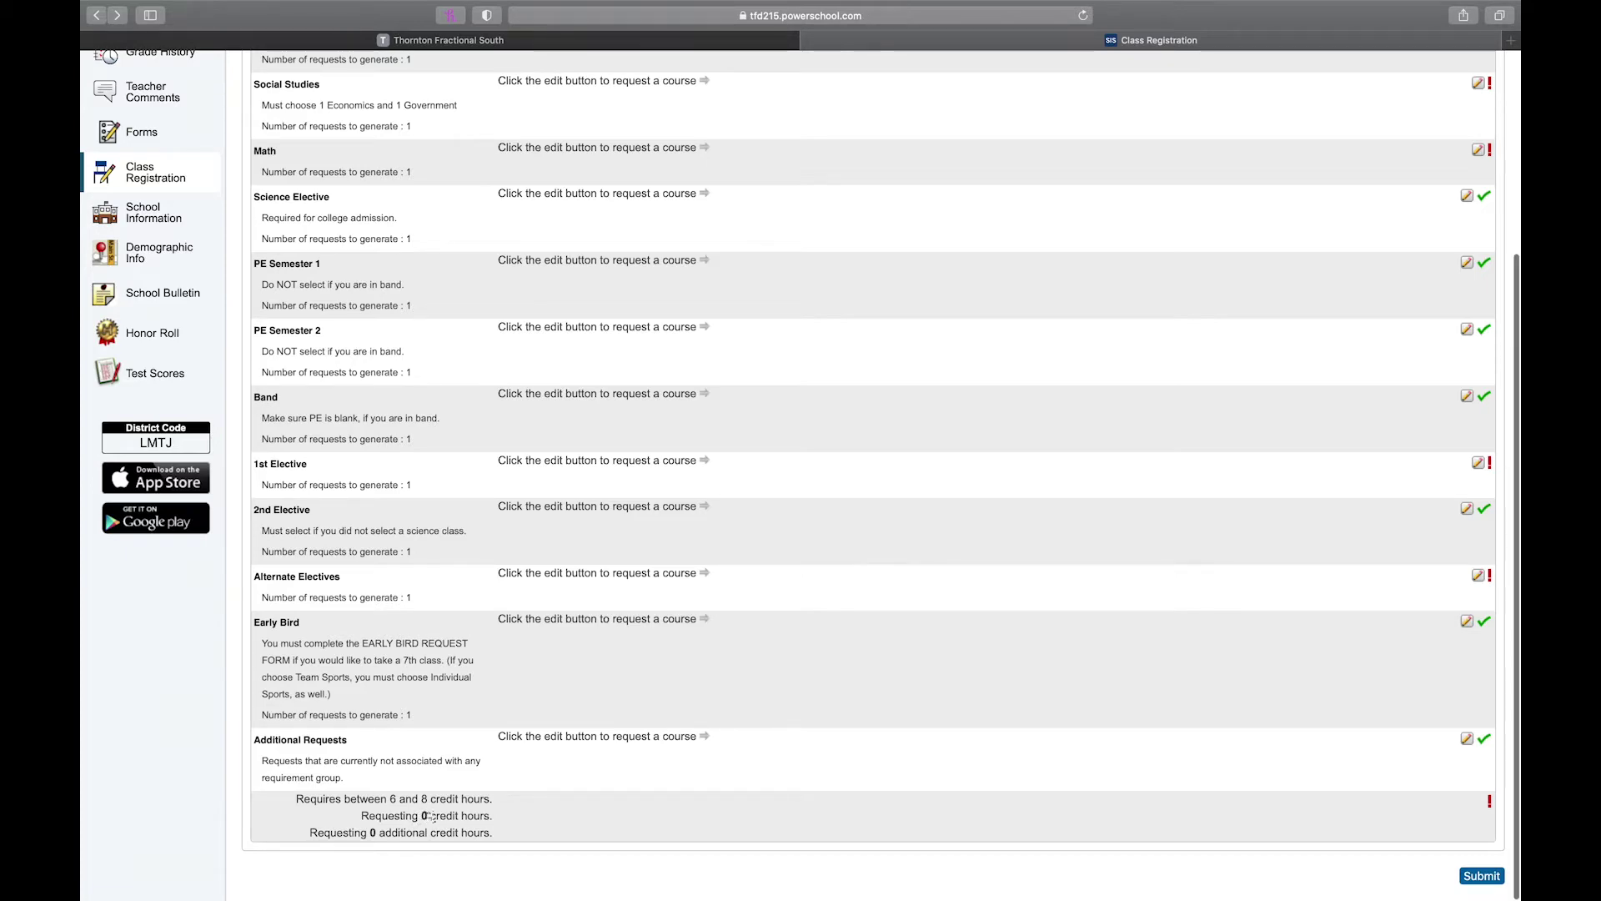
{"action": "scroll", "coordinate": [431, 817], "scroll_direction": "up", "scroll_amount": 3}
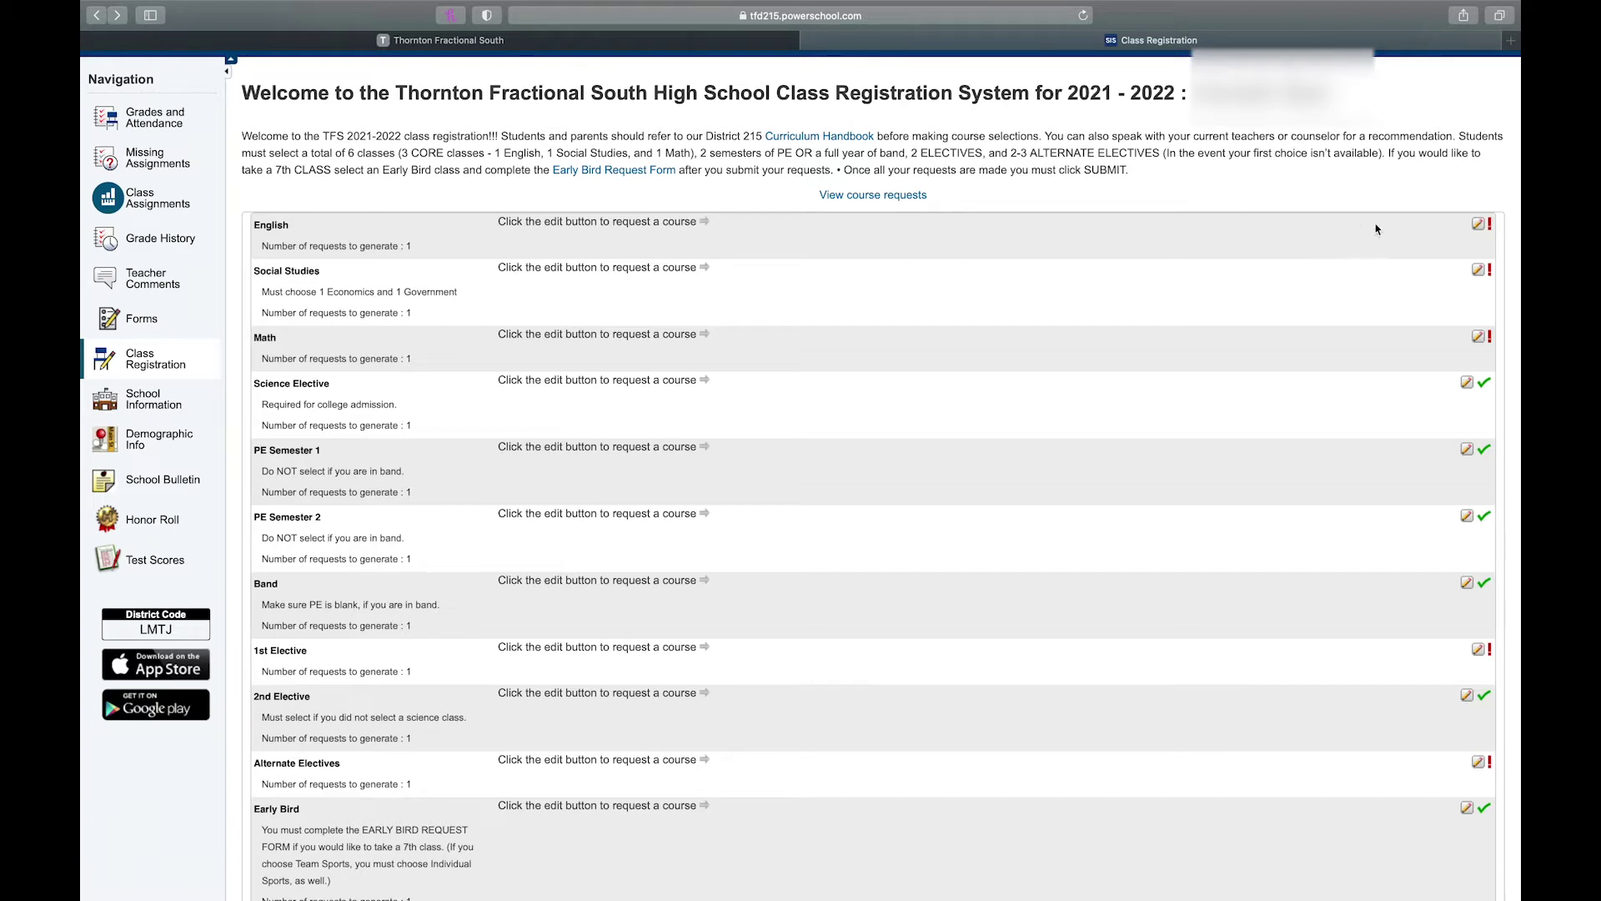
- Request English 11 (133500, 1 credit) for the English requirement
{"action": "left_click", "coordinate": [1478, 225]}
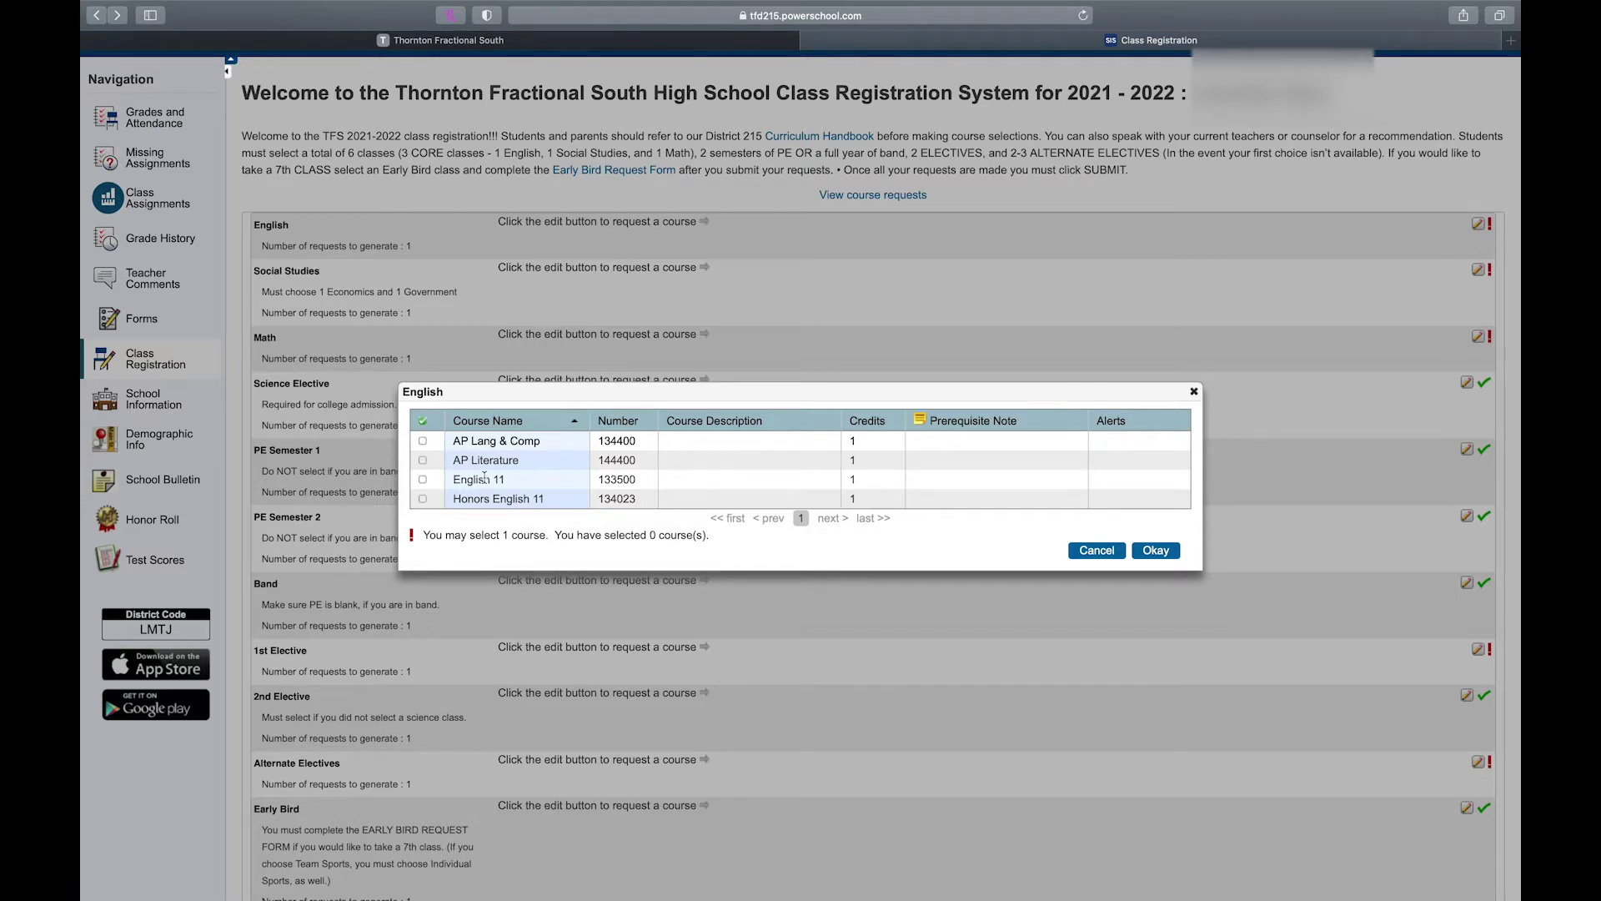
{"action": "left_click", "coordinate": [423, 480]}
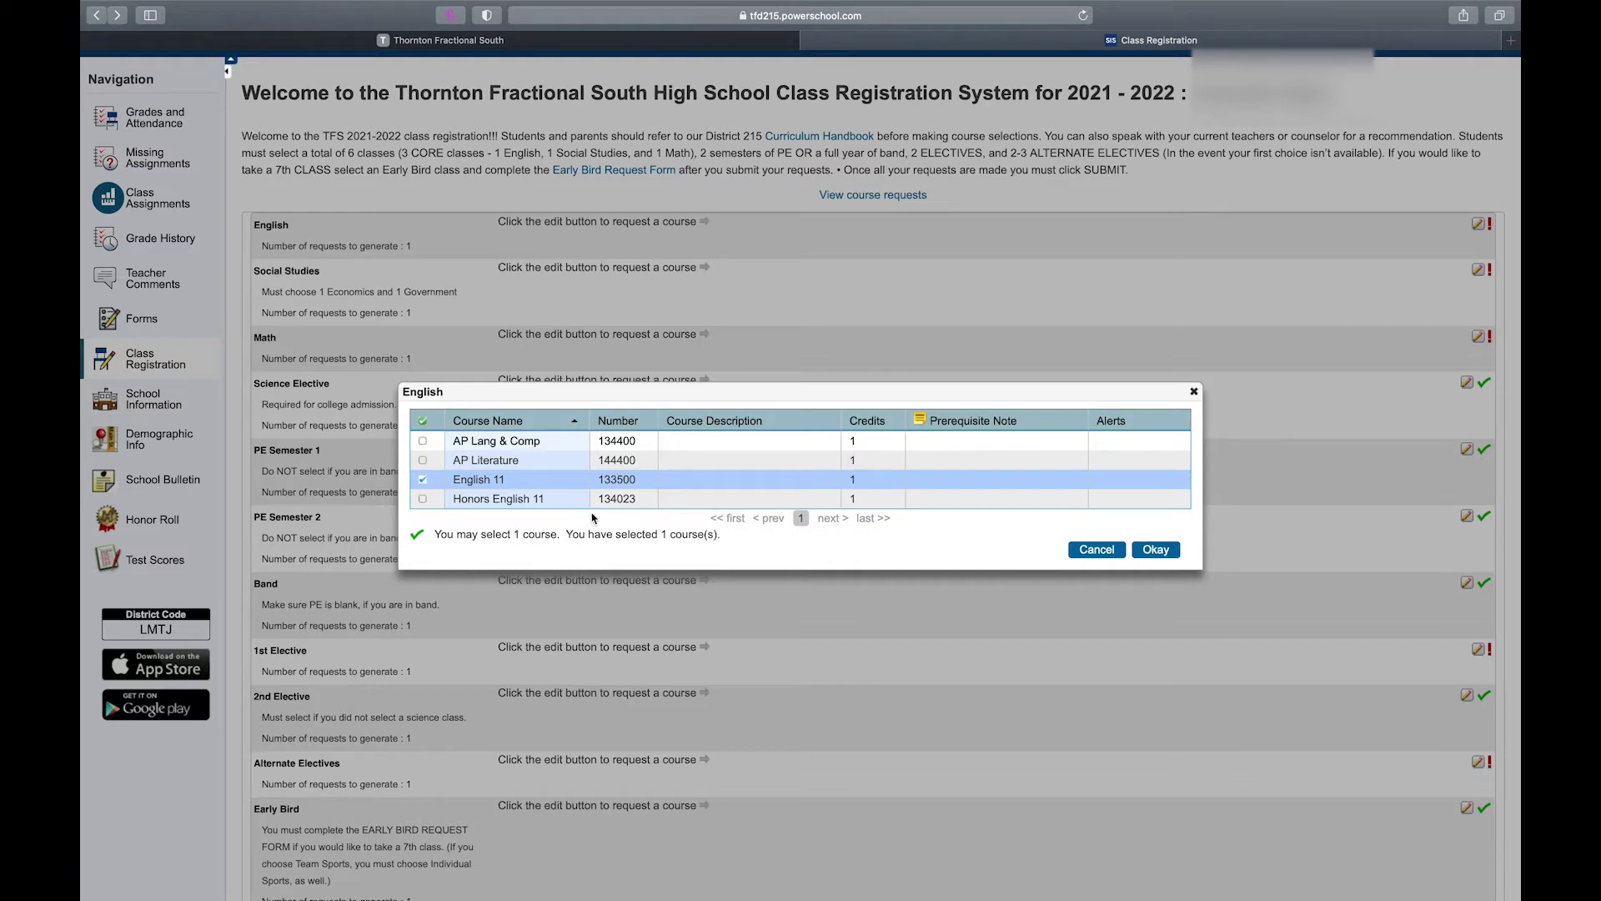
{"action": "left_click", "coordinate": [1157, 553]}
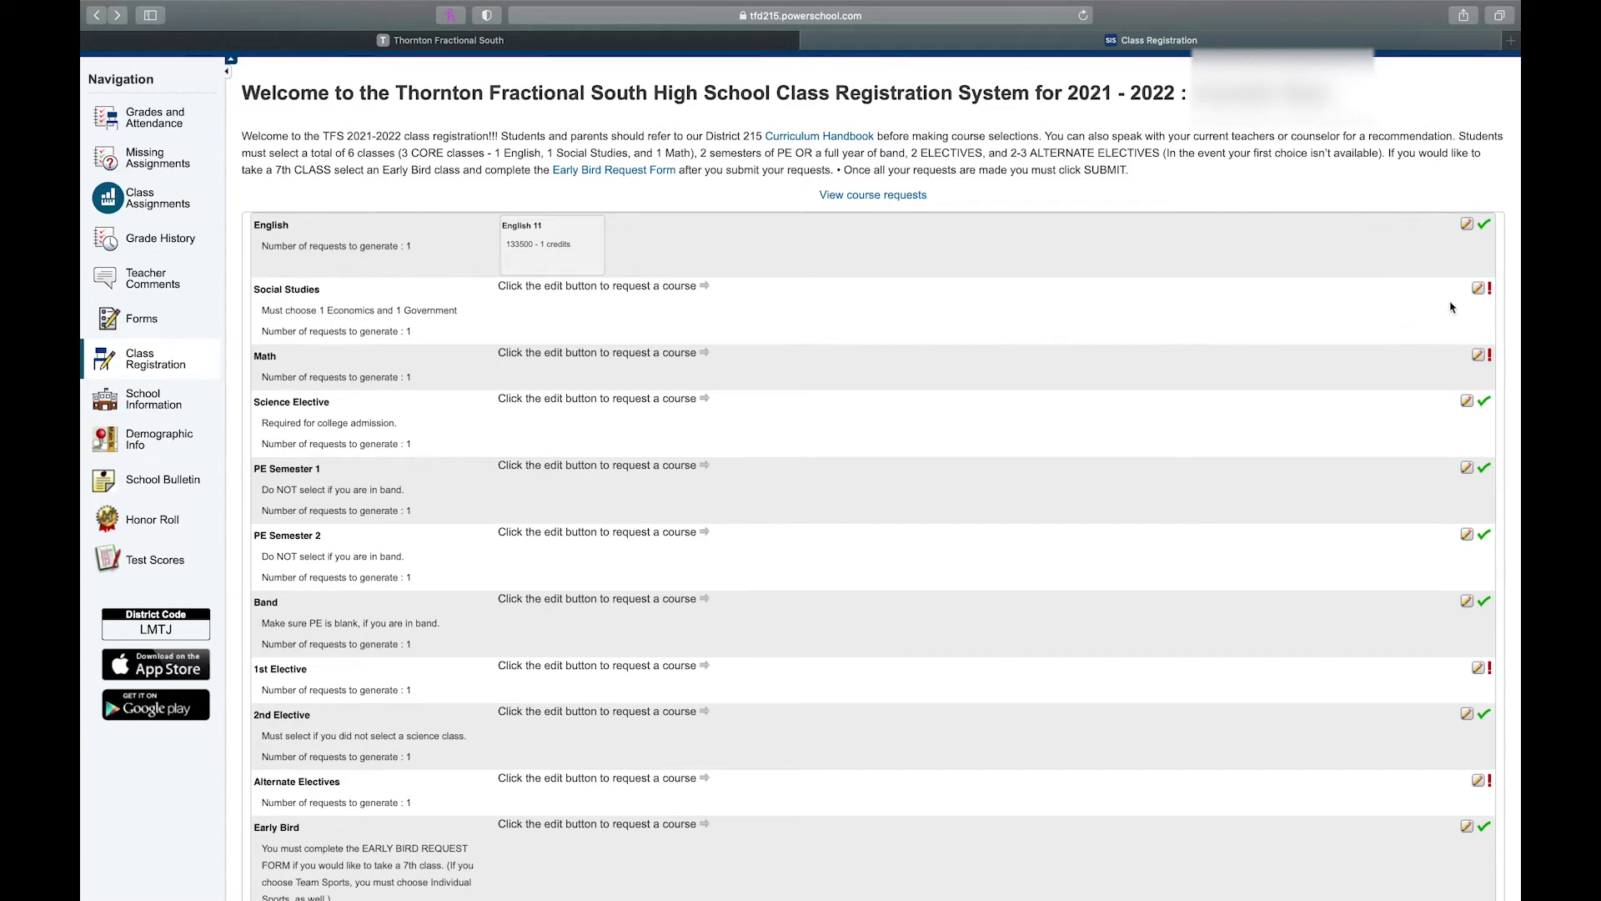
- Request Economics and Government for the Social Studies requirement
{"action": "left_click", "coordinate": [1477, 291]}
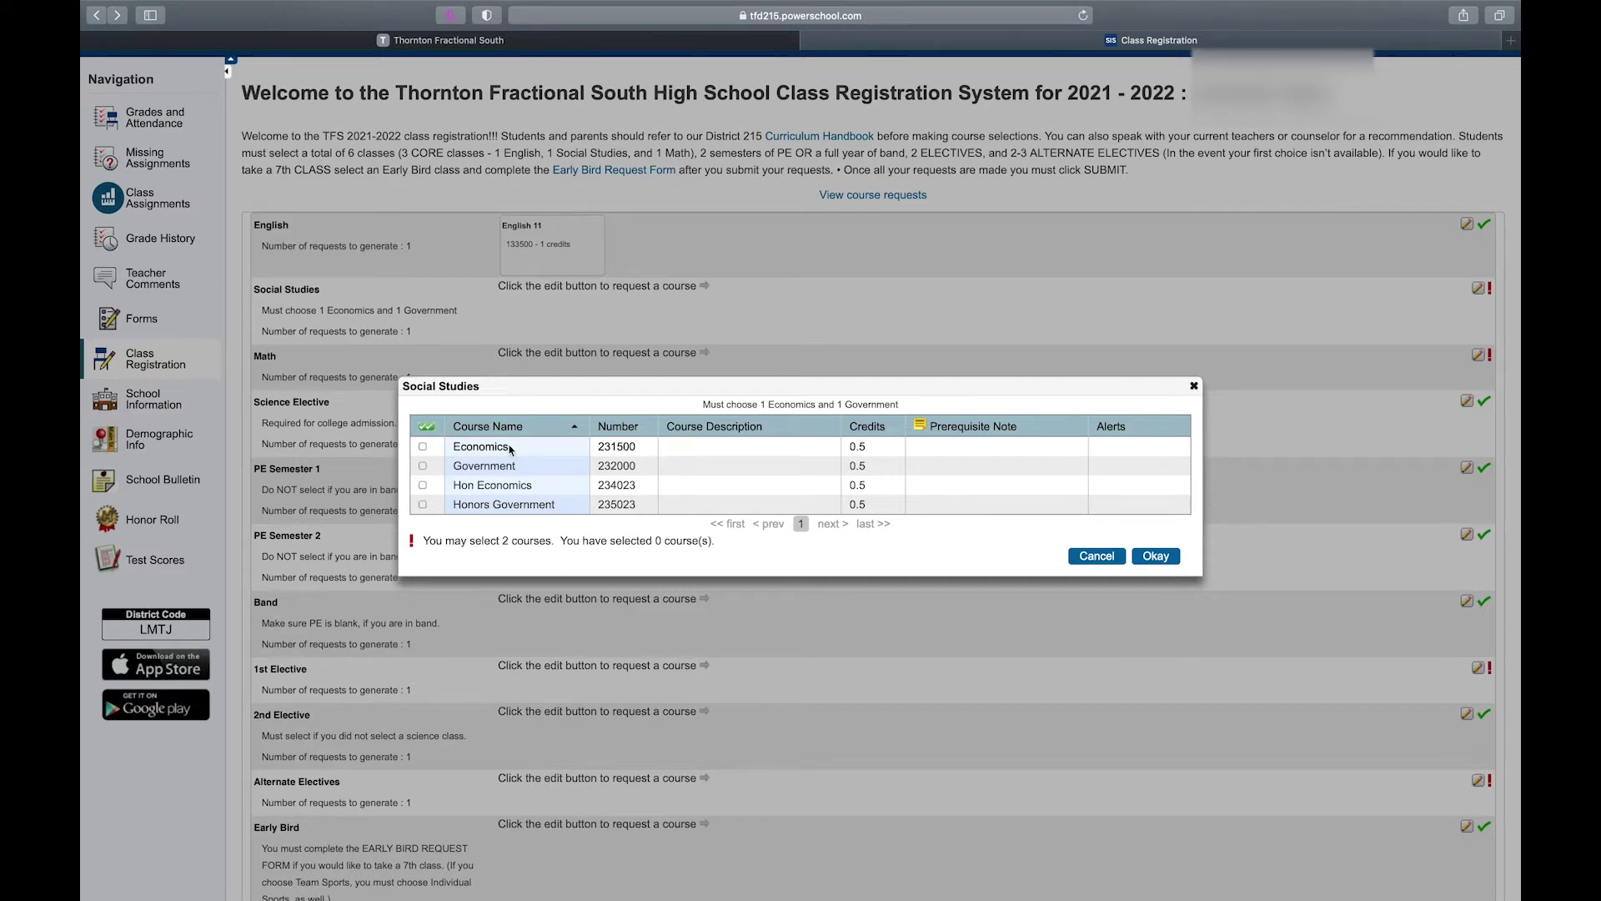
{"action": "left_click", "coordinate": [422, 446]}
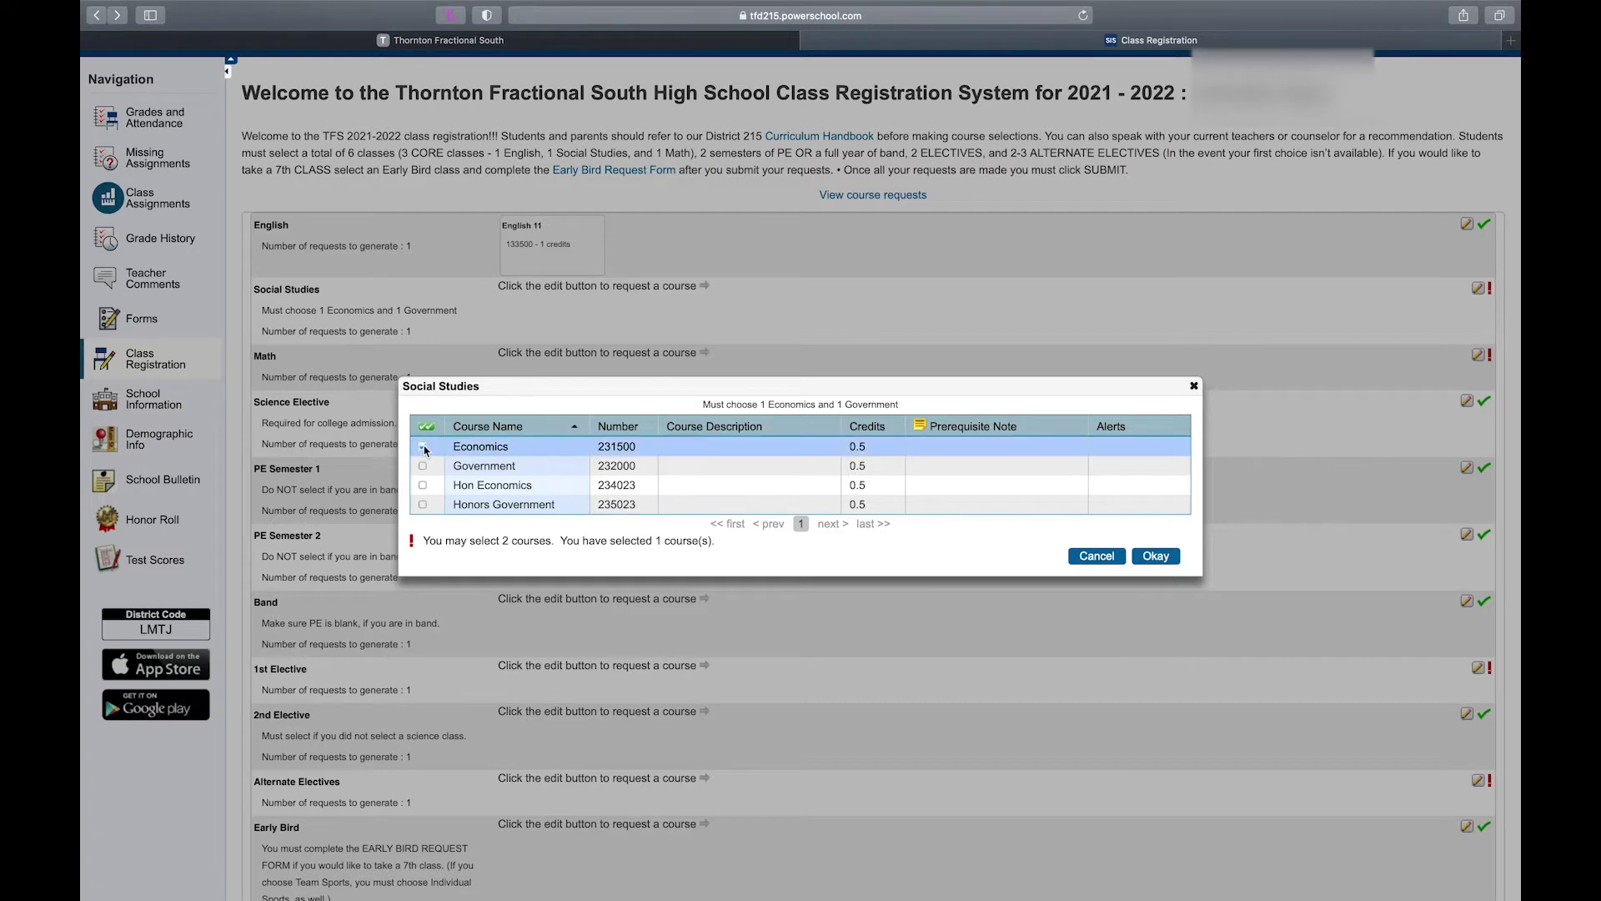
{"action": "left_click", "coordinate": [423, 467]}
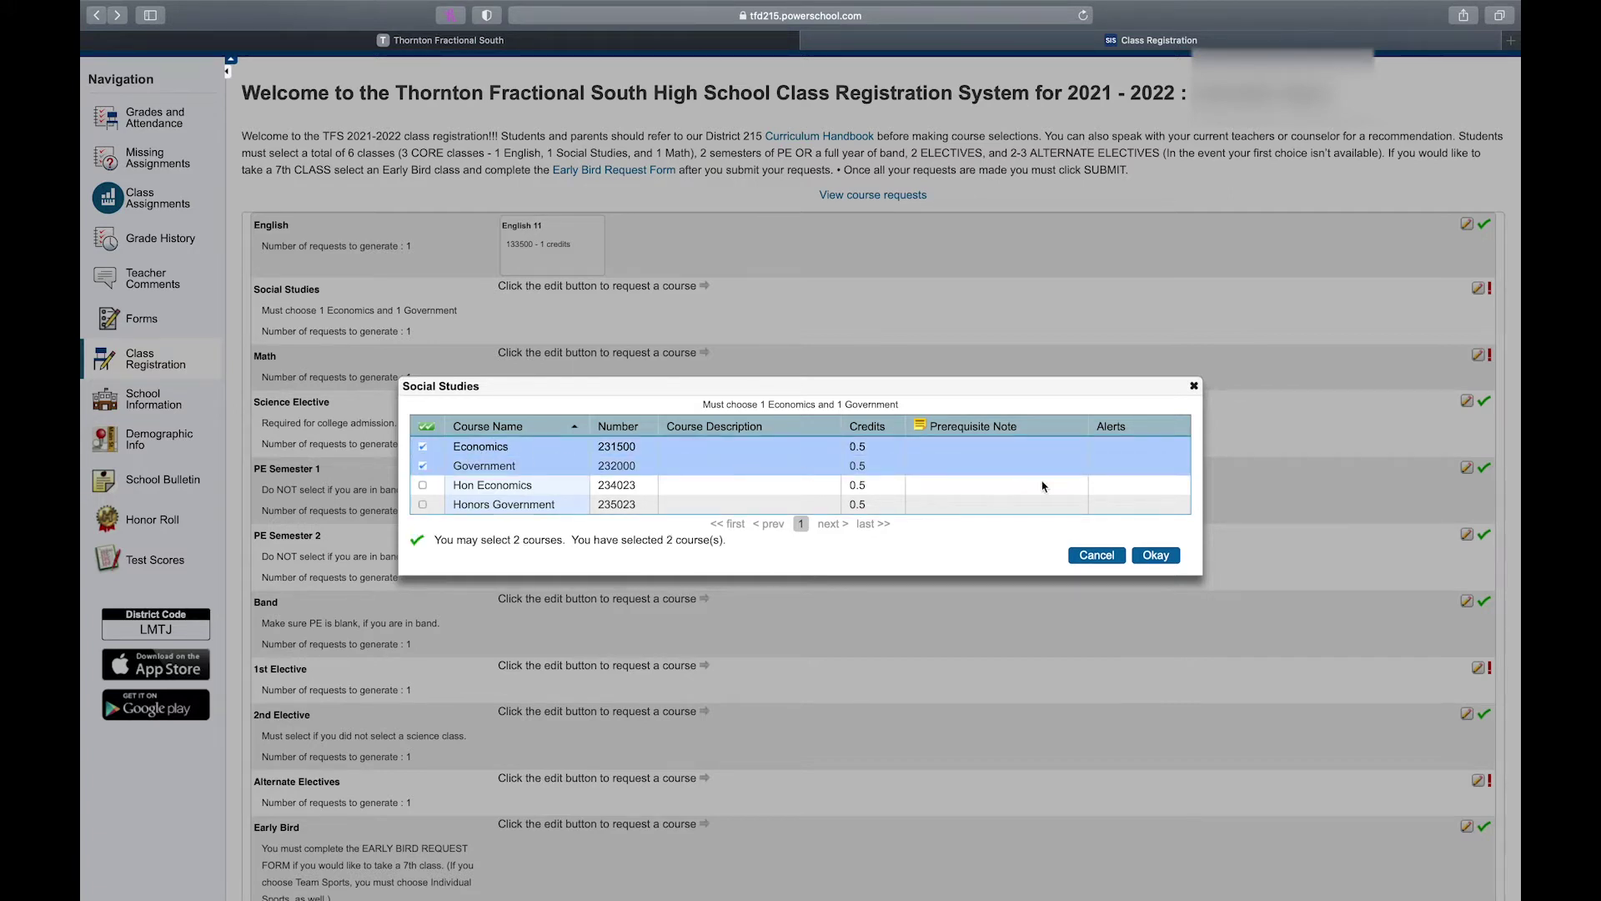
{"action": "left_click", "coordinate": [1155, 556]}
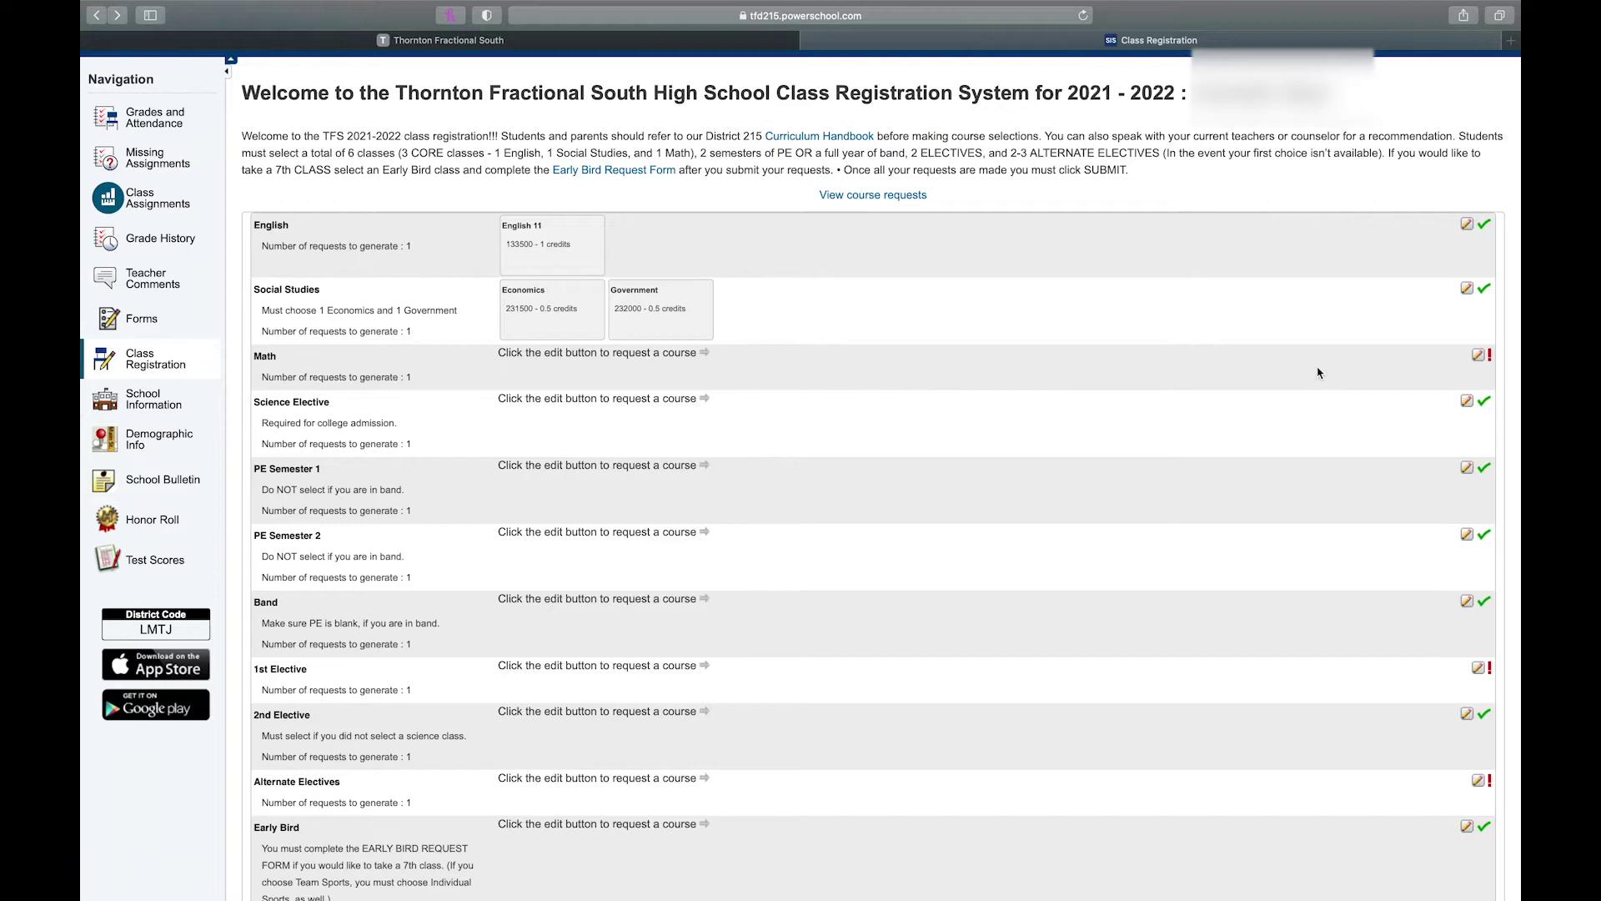
{"action": "left_click", "coordinate": [1477, 355]}
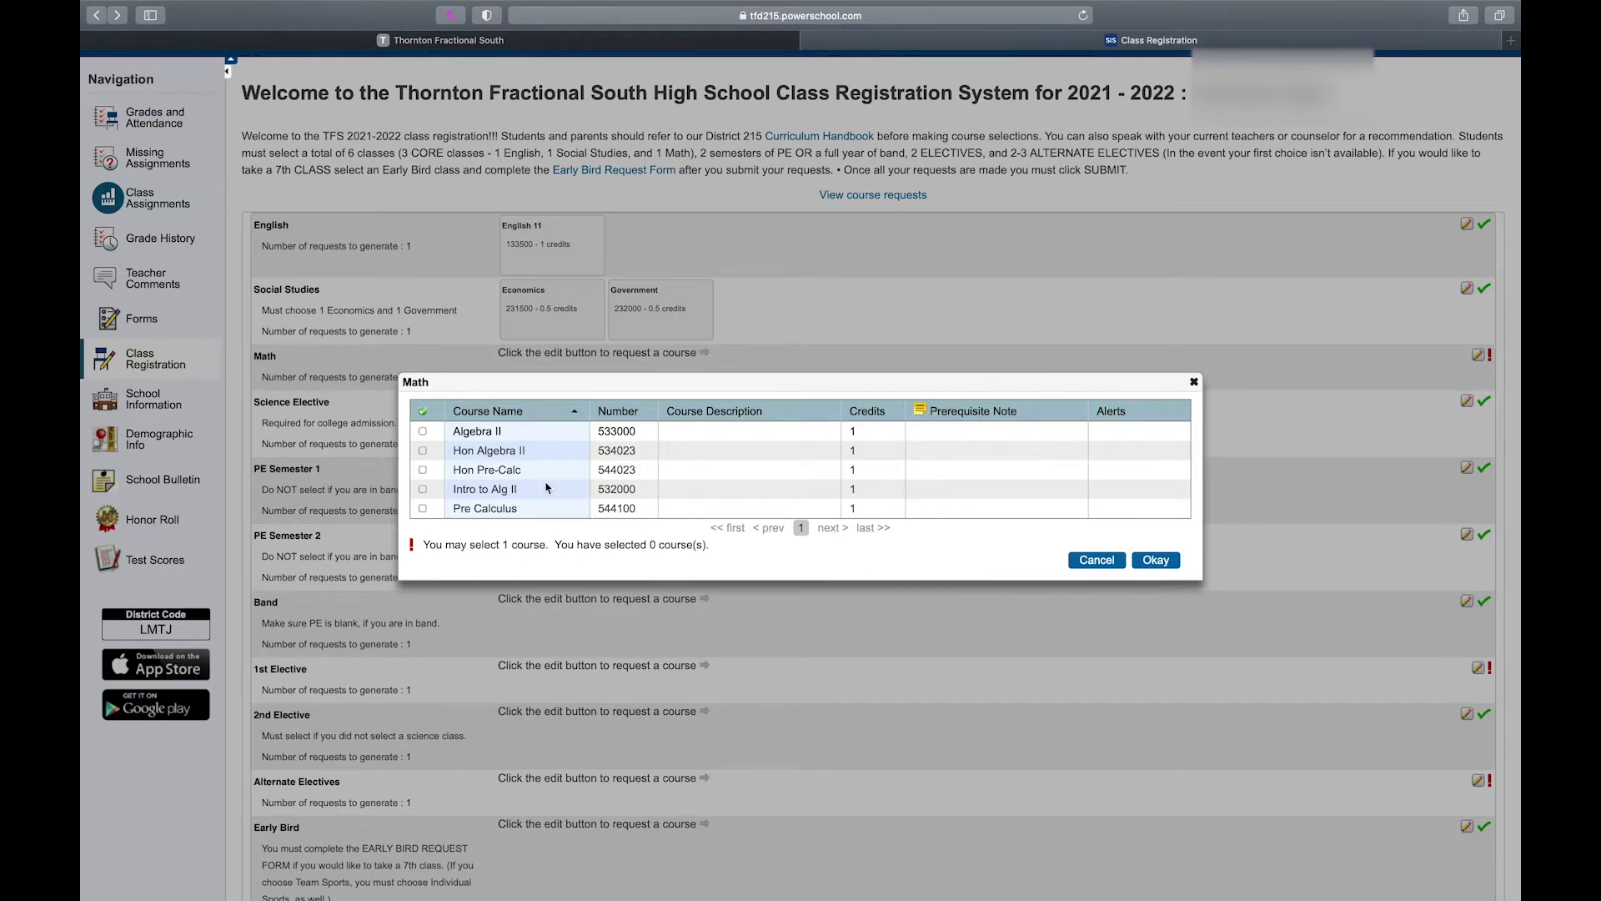
- Tick Algebra II (533000, 1 credit) as the Math request and confirm
{"action": "left_click", "coordinate": [422, 432]}
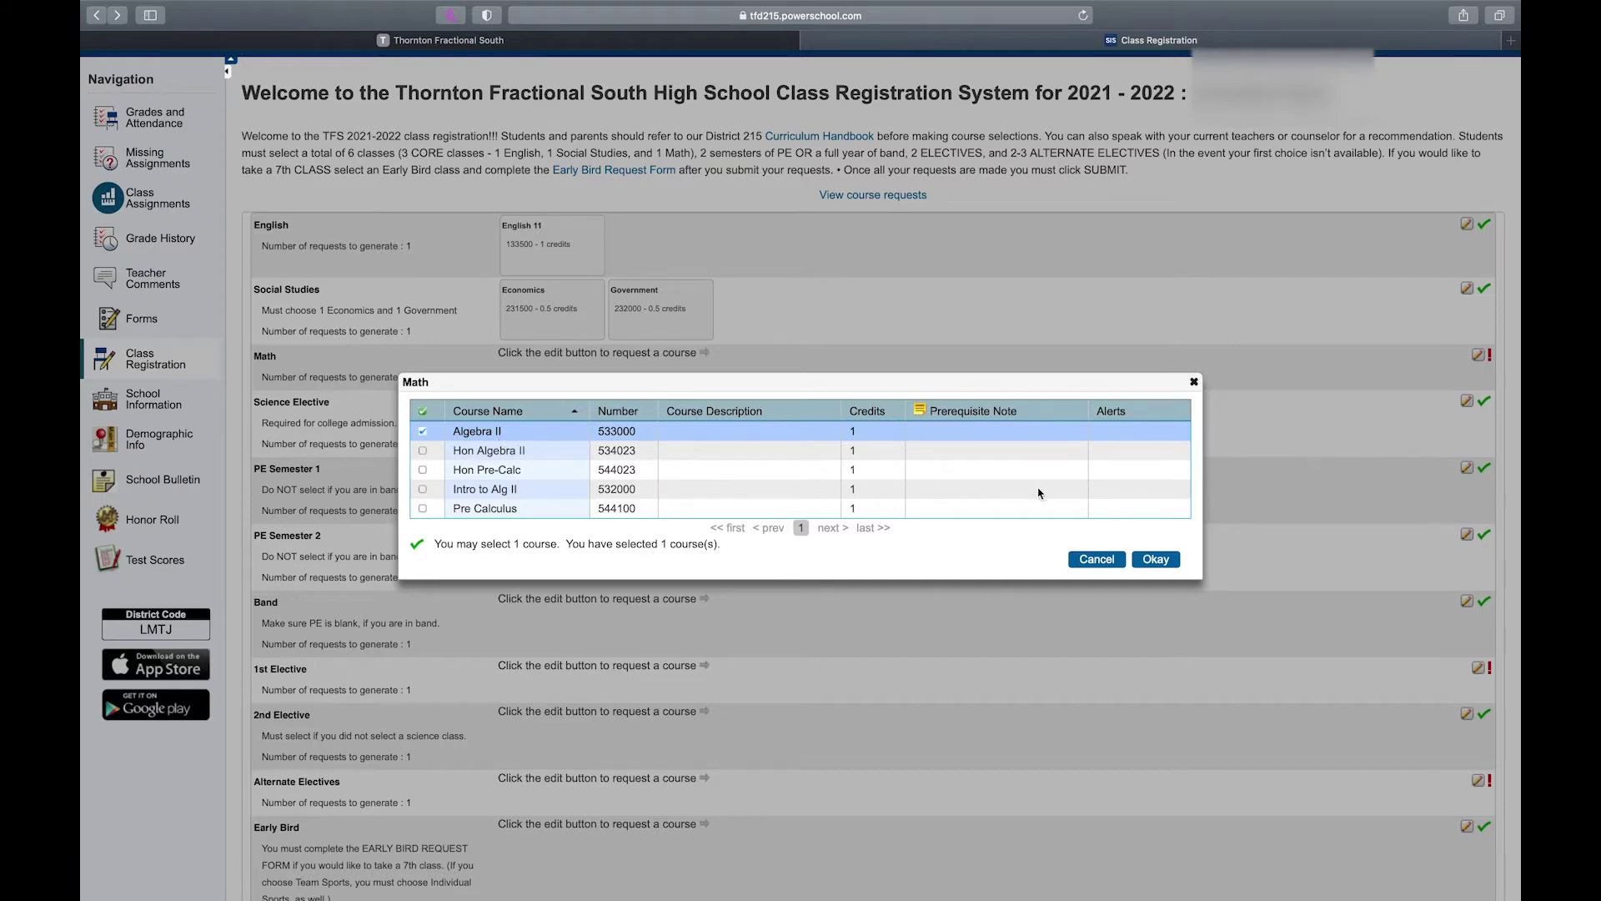
{"action": "left_click", "coordinate": [1155, 560]}
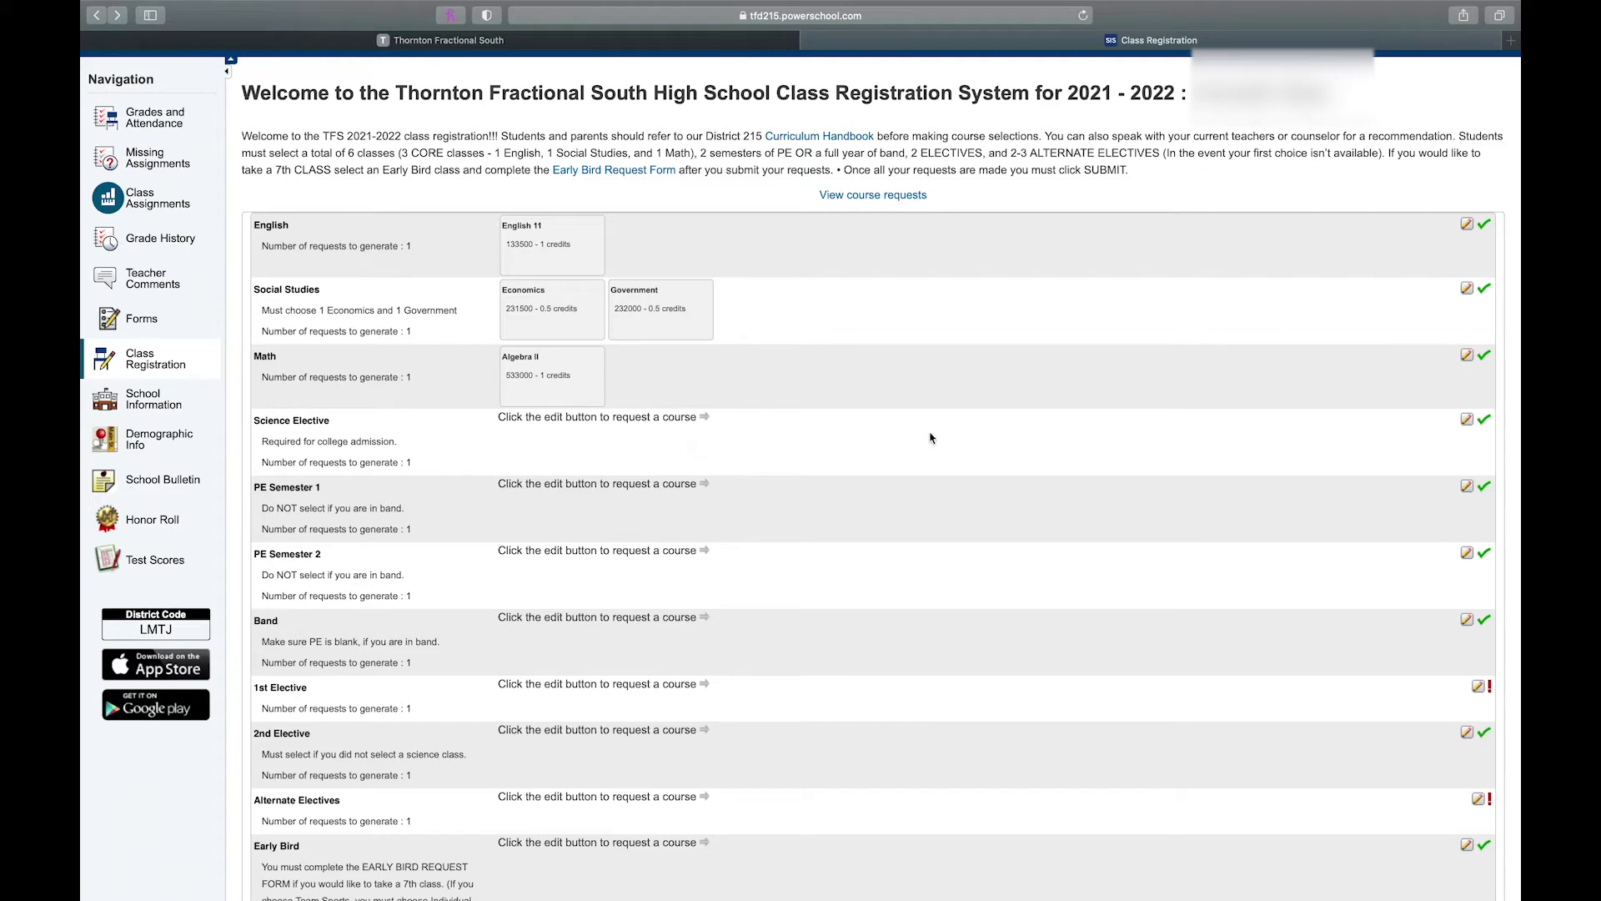
- Request Physics (355100, 1 credit) for the Science Elective
{"action": "left_click", "coordinate": [1467, 420]}
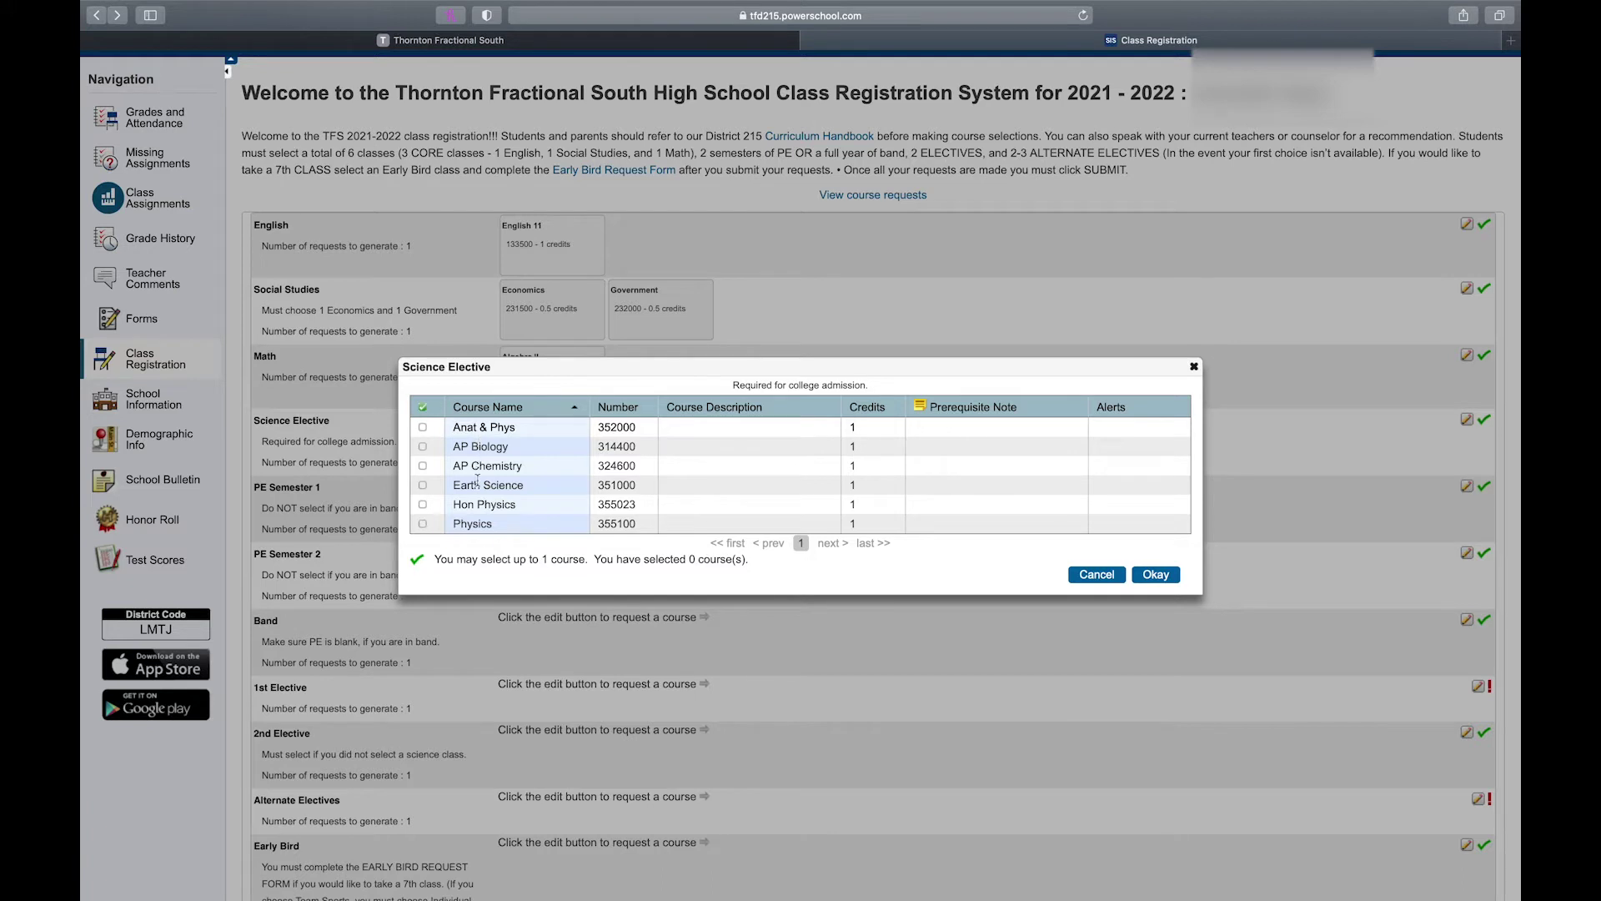
{"action": "left_click", "coordinate": [422, 523]}
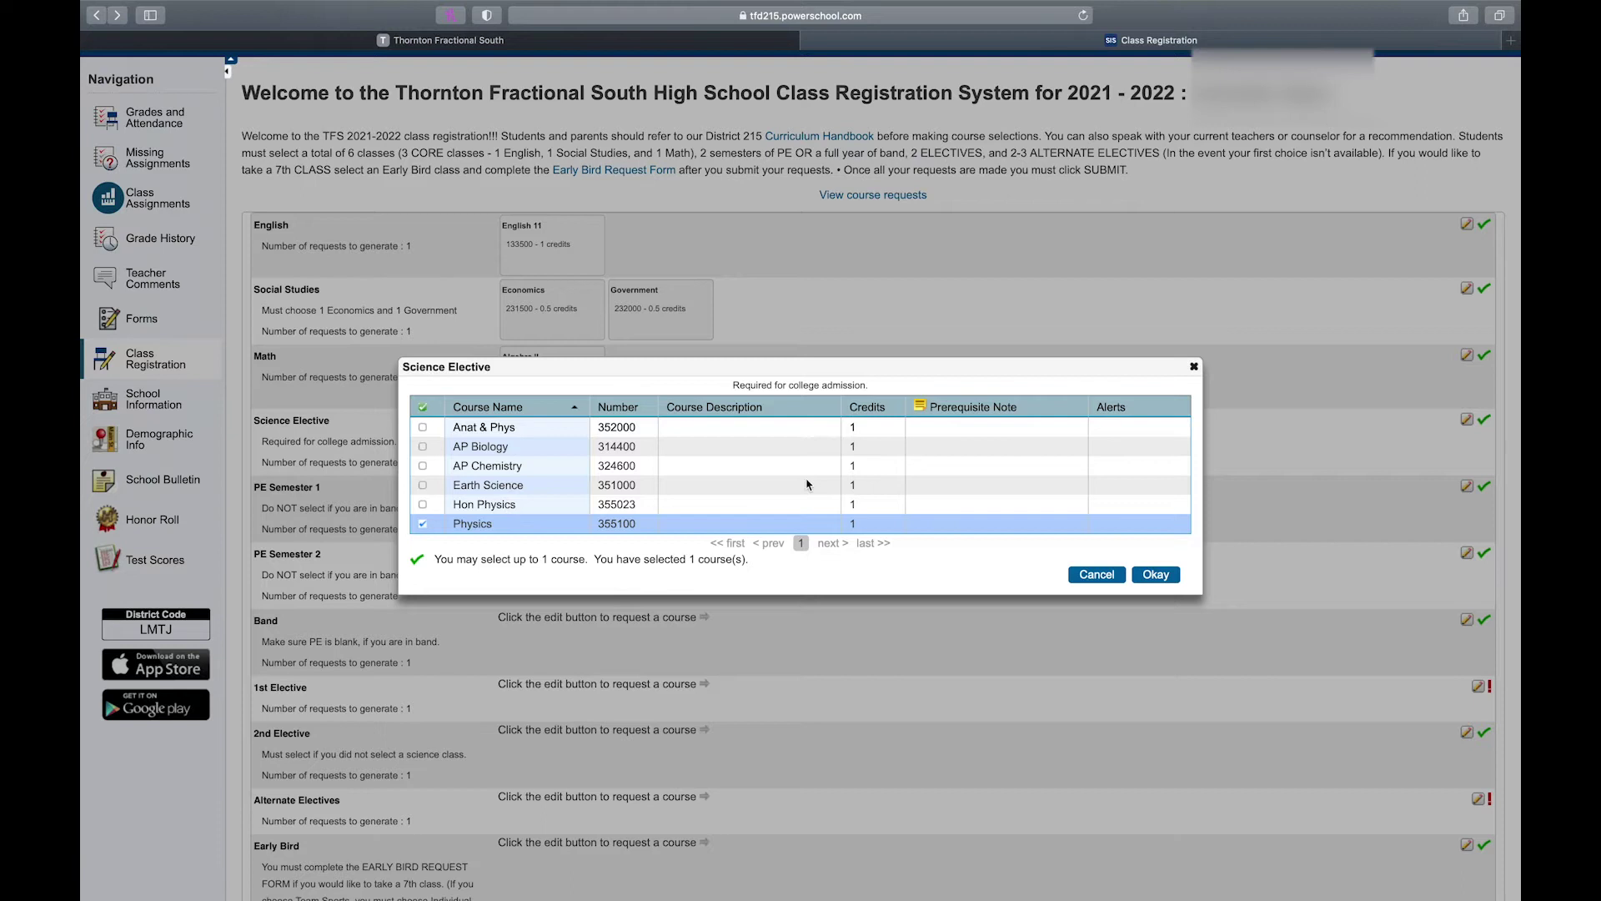
{"action": "left_click", "coordinate": [1157, 575]}
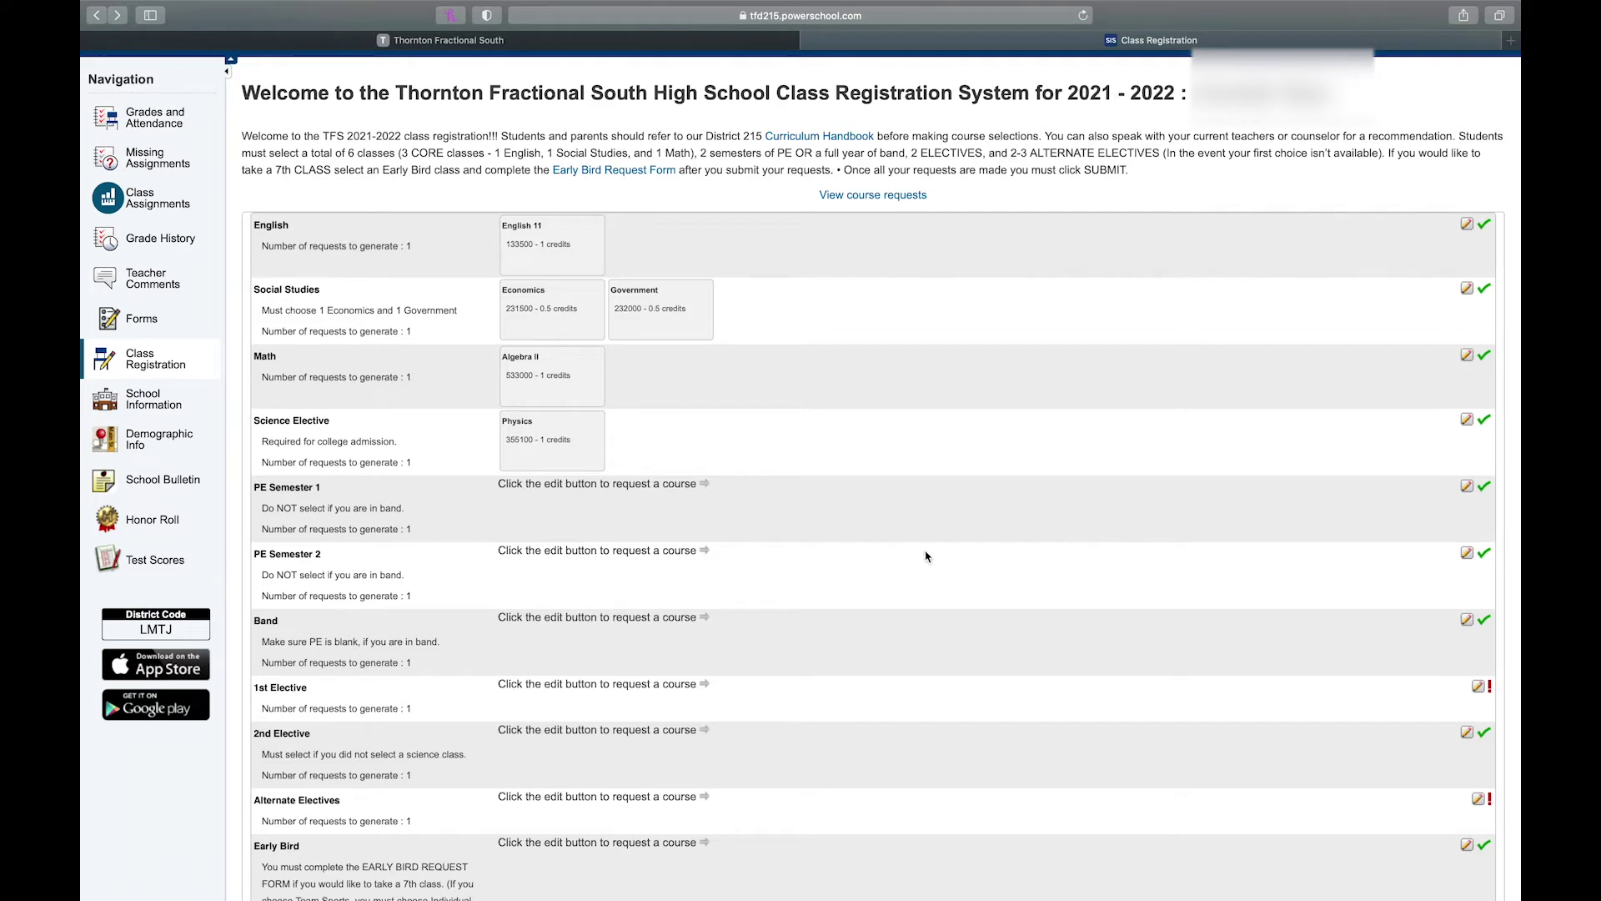
- Scroll down and open the PE Semester 1 course choices, such as Weight Training I
{"action": "scroll", "coordinate": [925, 556], "scroll_direction": "down", "scroll_amount": 4}
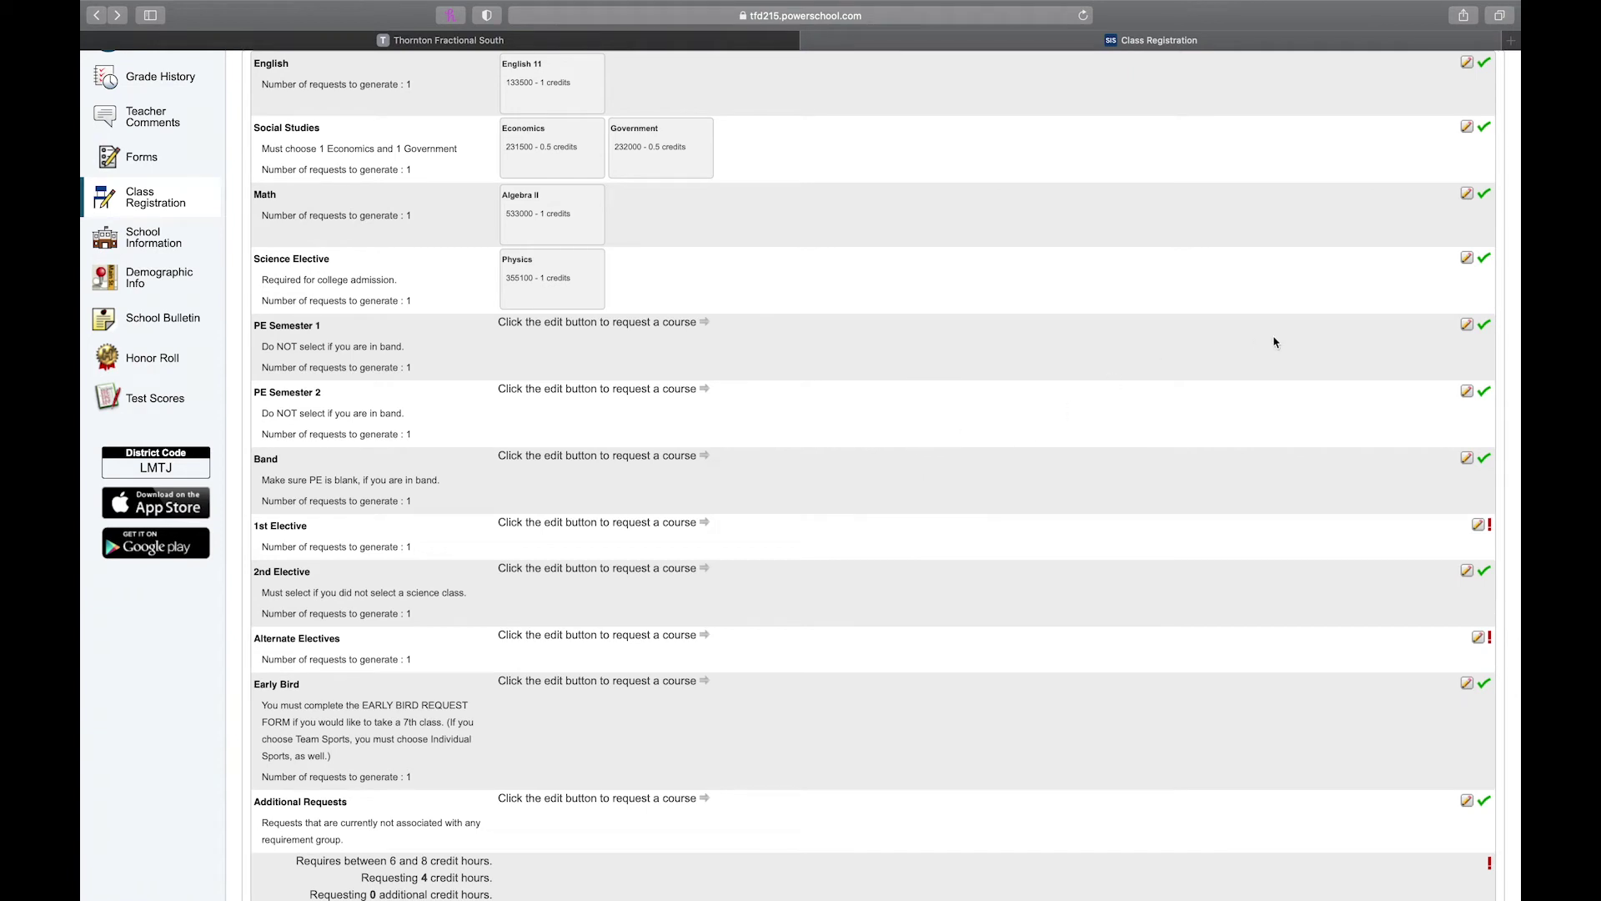
{"action": "left_click", "coordinate": [1467, 325]}
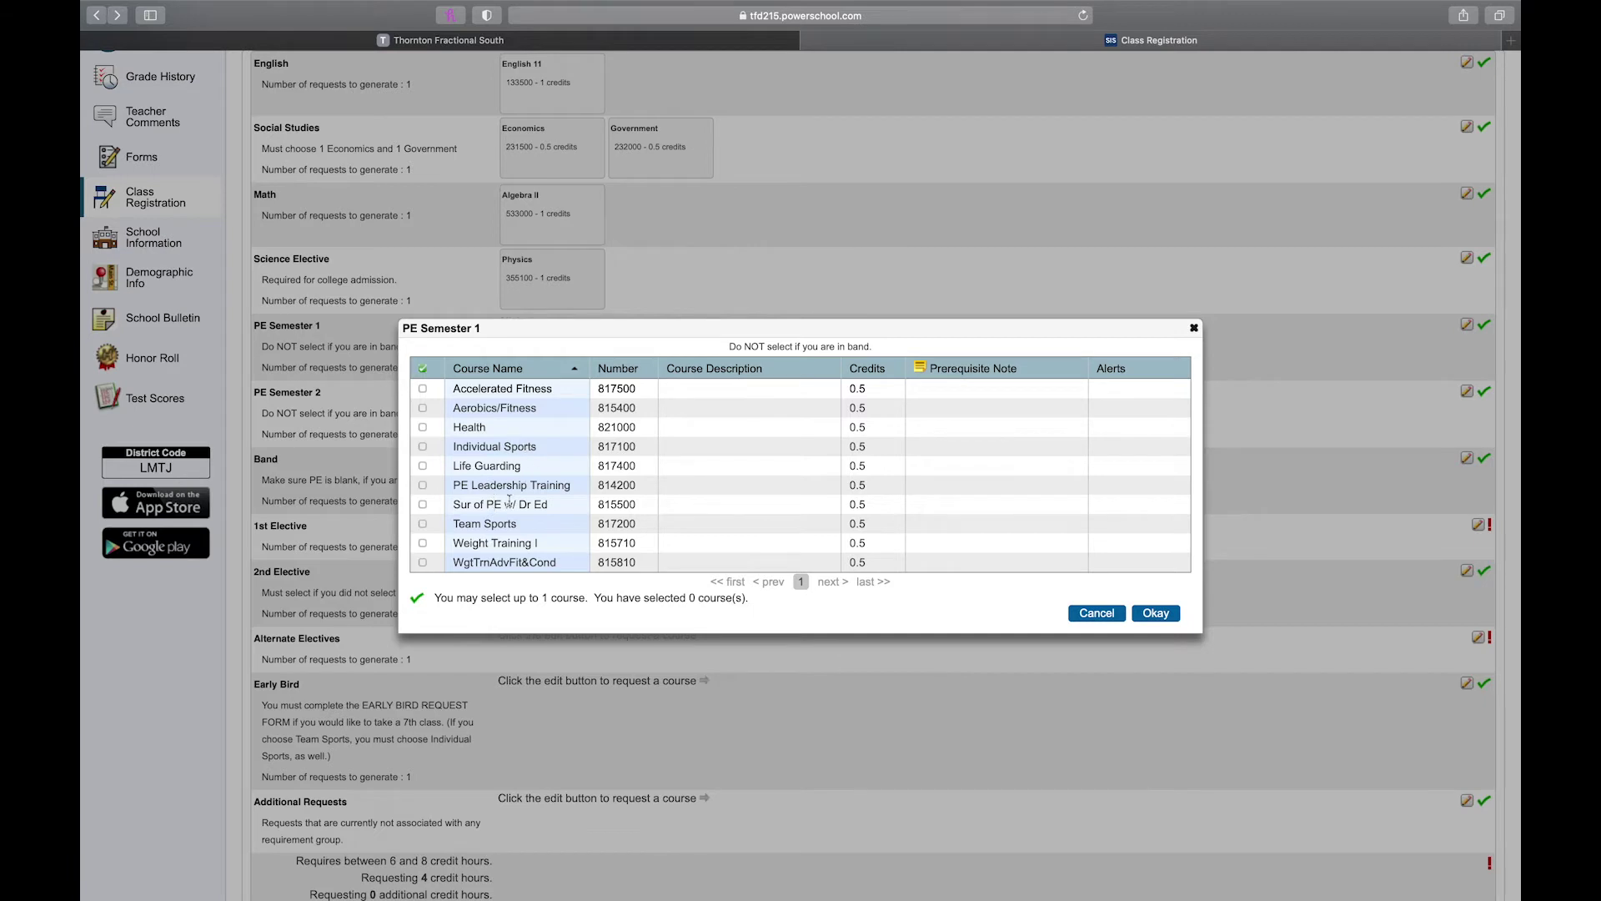
- Choose Weight Training I (815710, 0.5 credits) for PE Semester 1, totalling 4.5 credits
{"action": "left_click", "coordinate": [423, 543]}
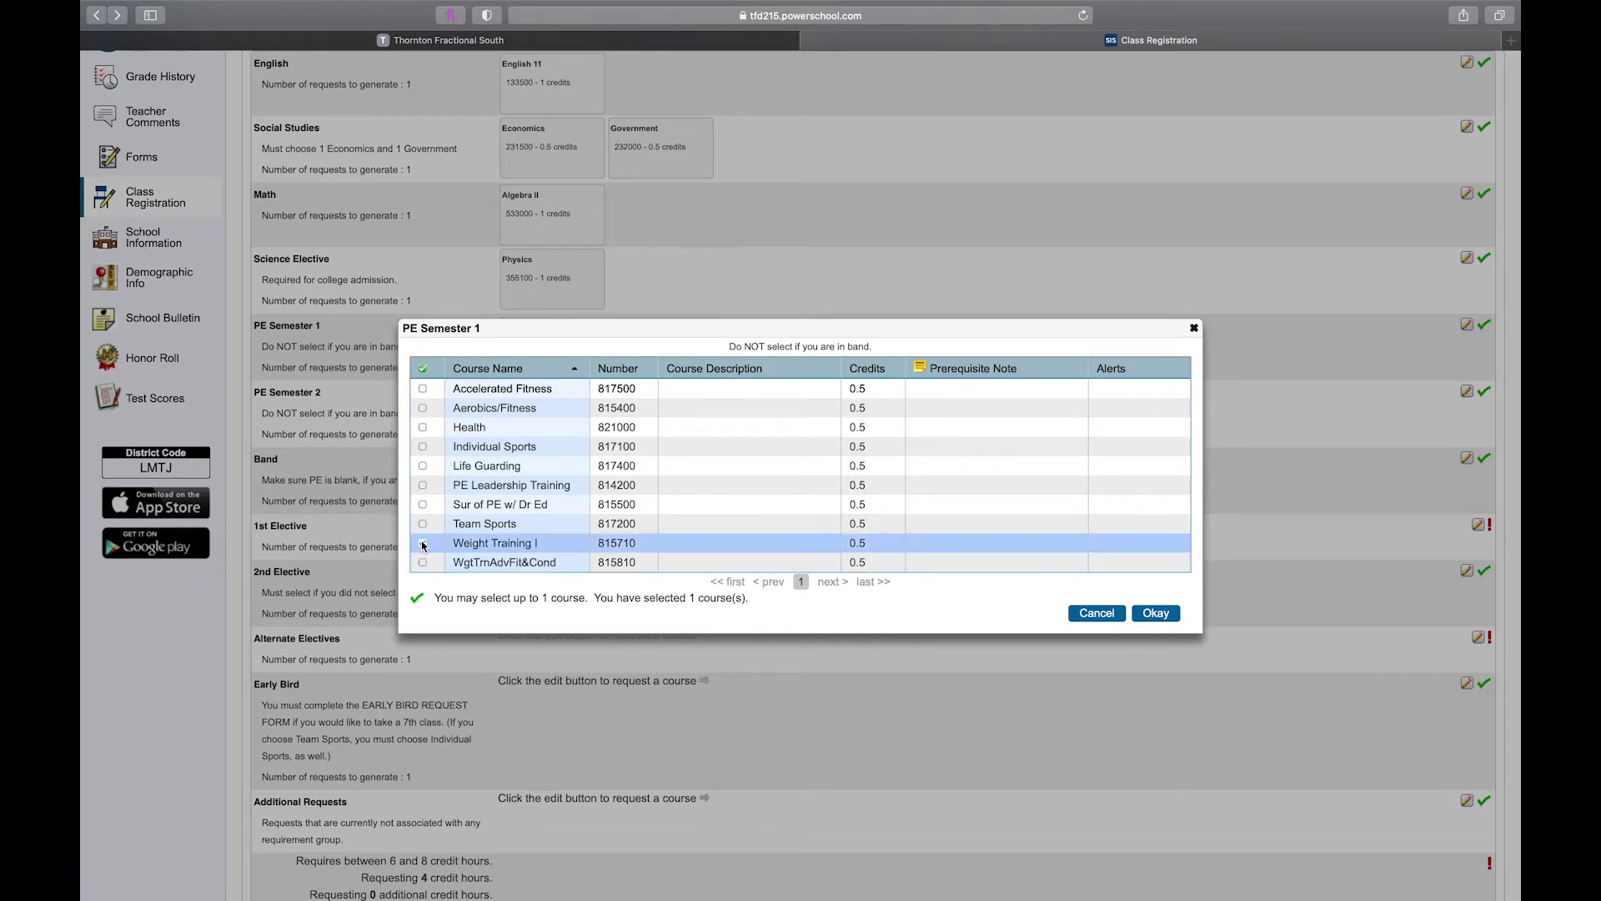
{"action": "left_click", "coordinate": [1155, 614]}
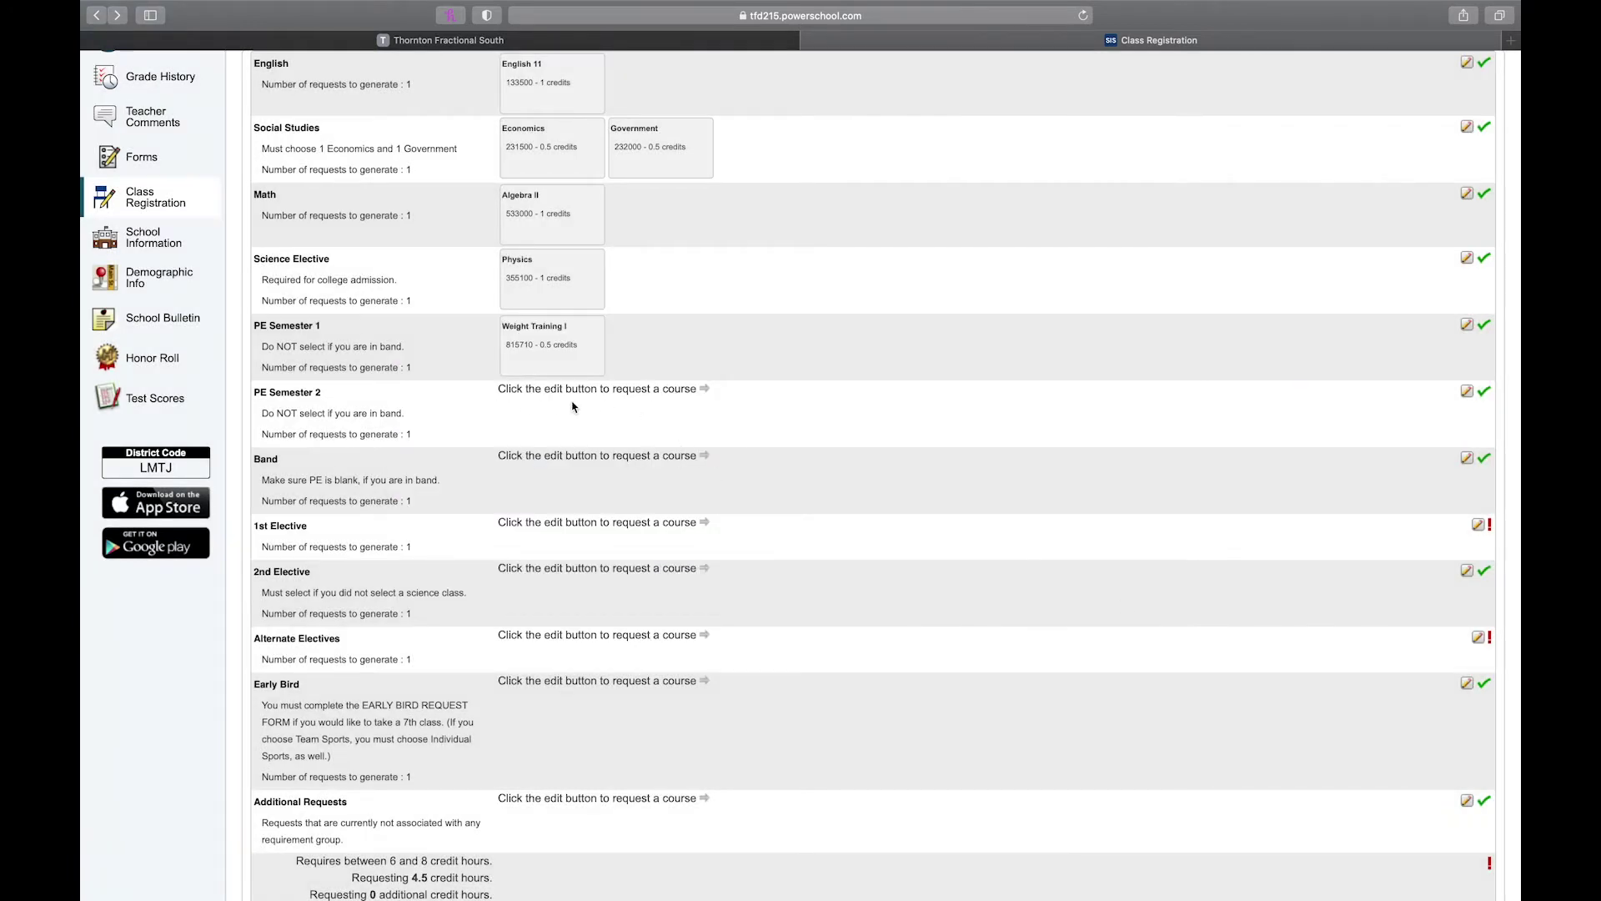
- Add Weight Training I (815710, 0.5 credits) to PE Semester 2, bringing requested credits to 5
{"action": "left_click", "coordinate": [1466, 392]}
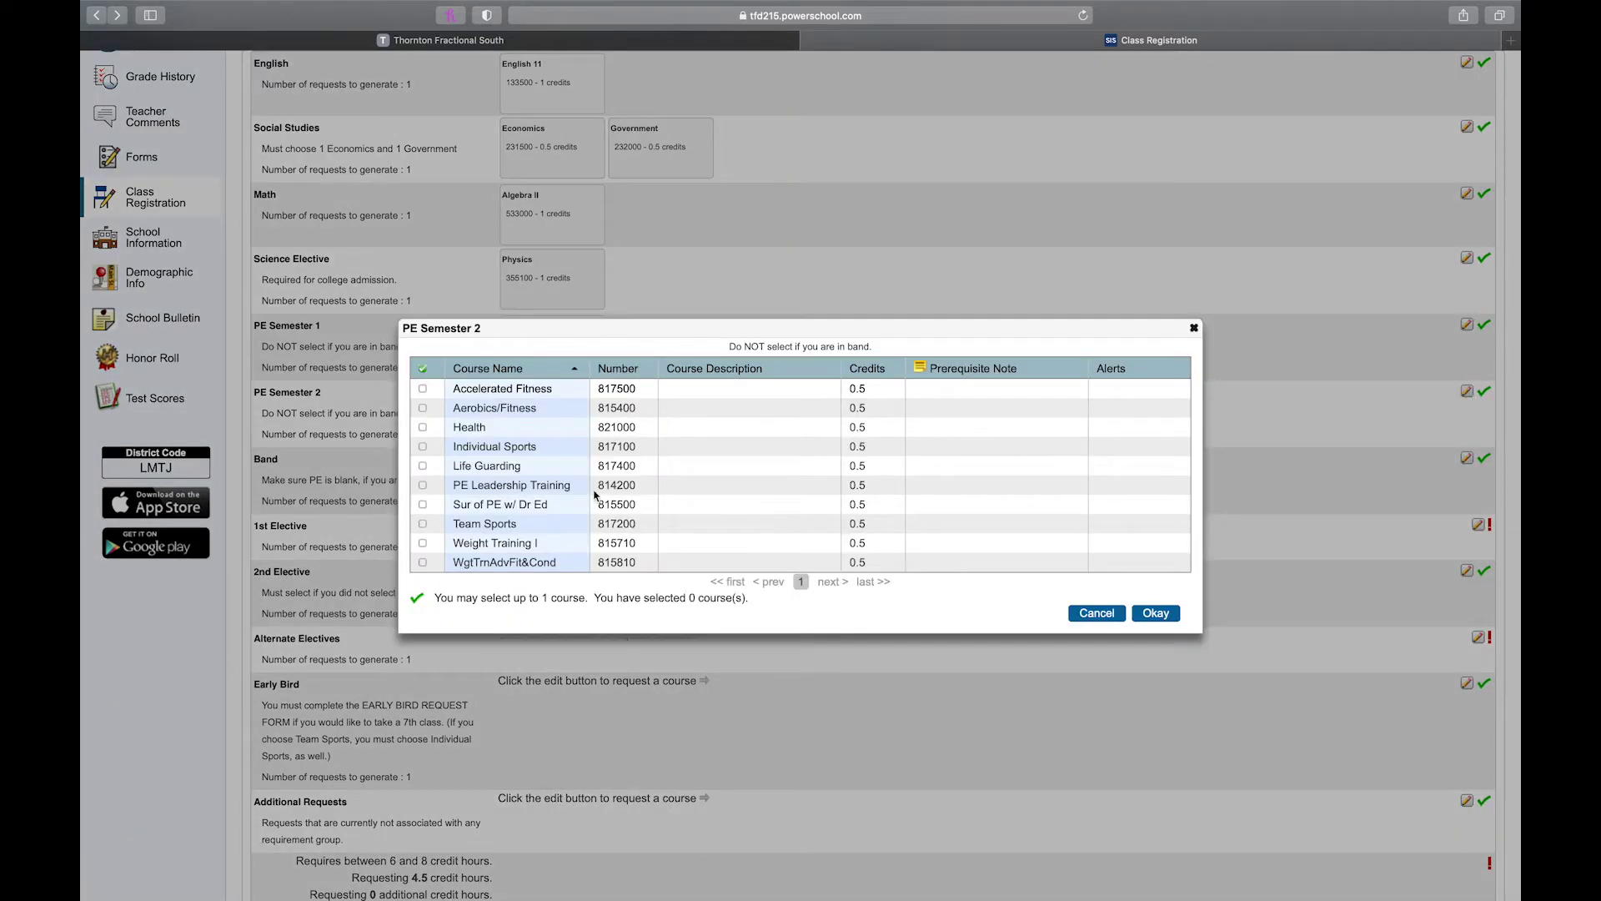
{"action": "left_click", "coordinate": [422, 543]}
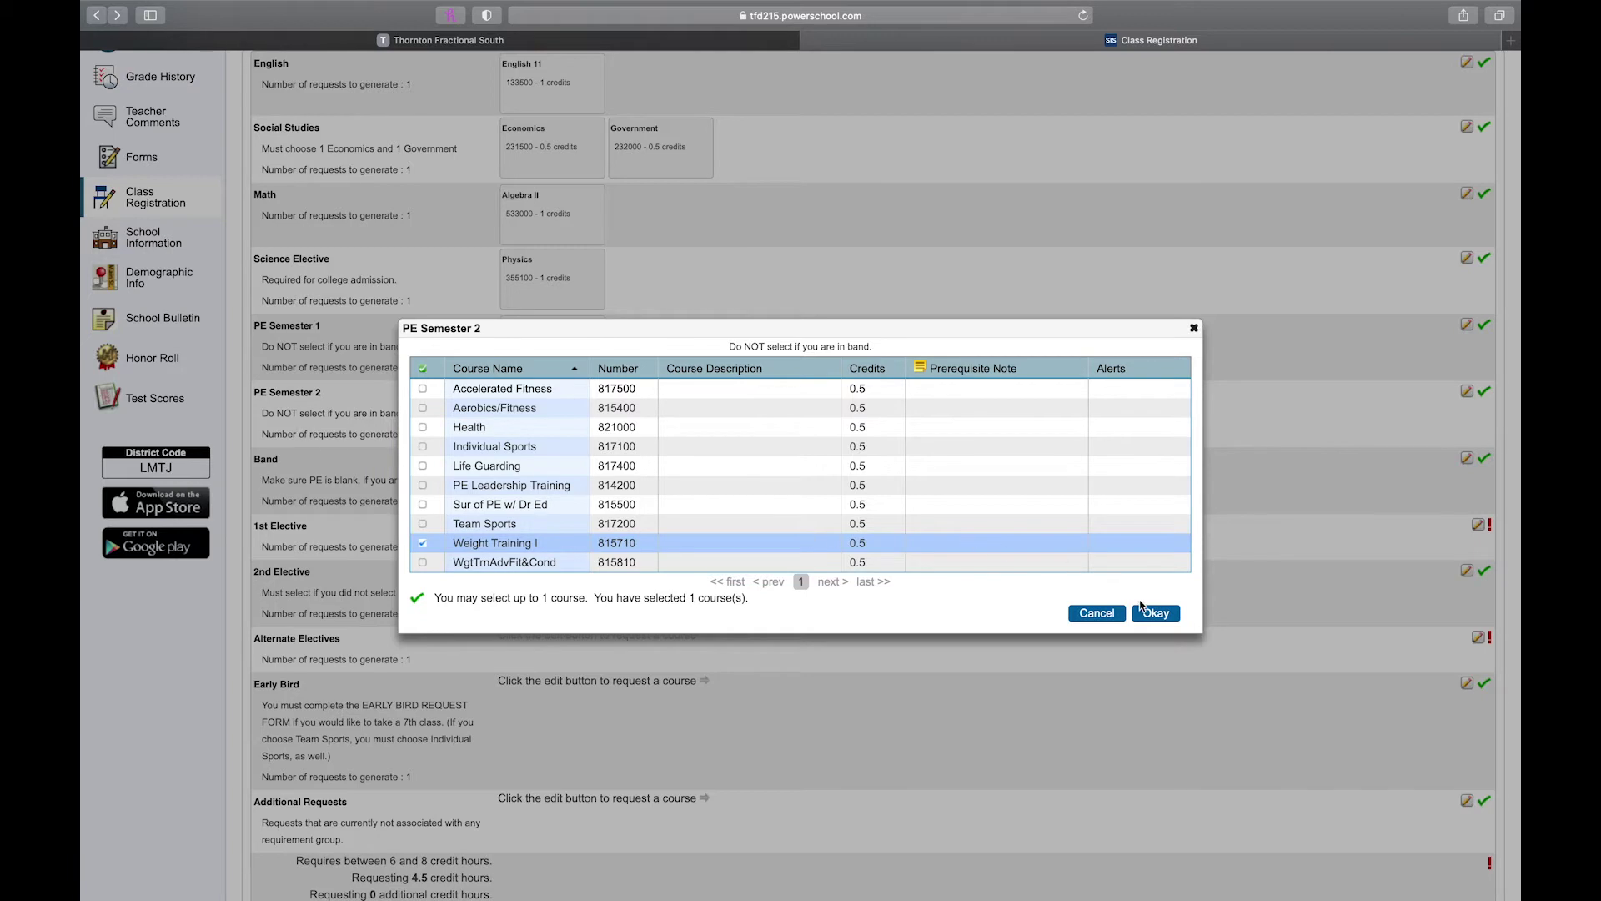
{"action": "left_click", "coordinate": [1155, 613]}
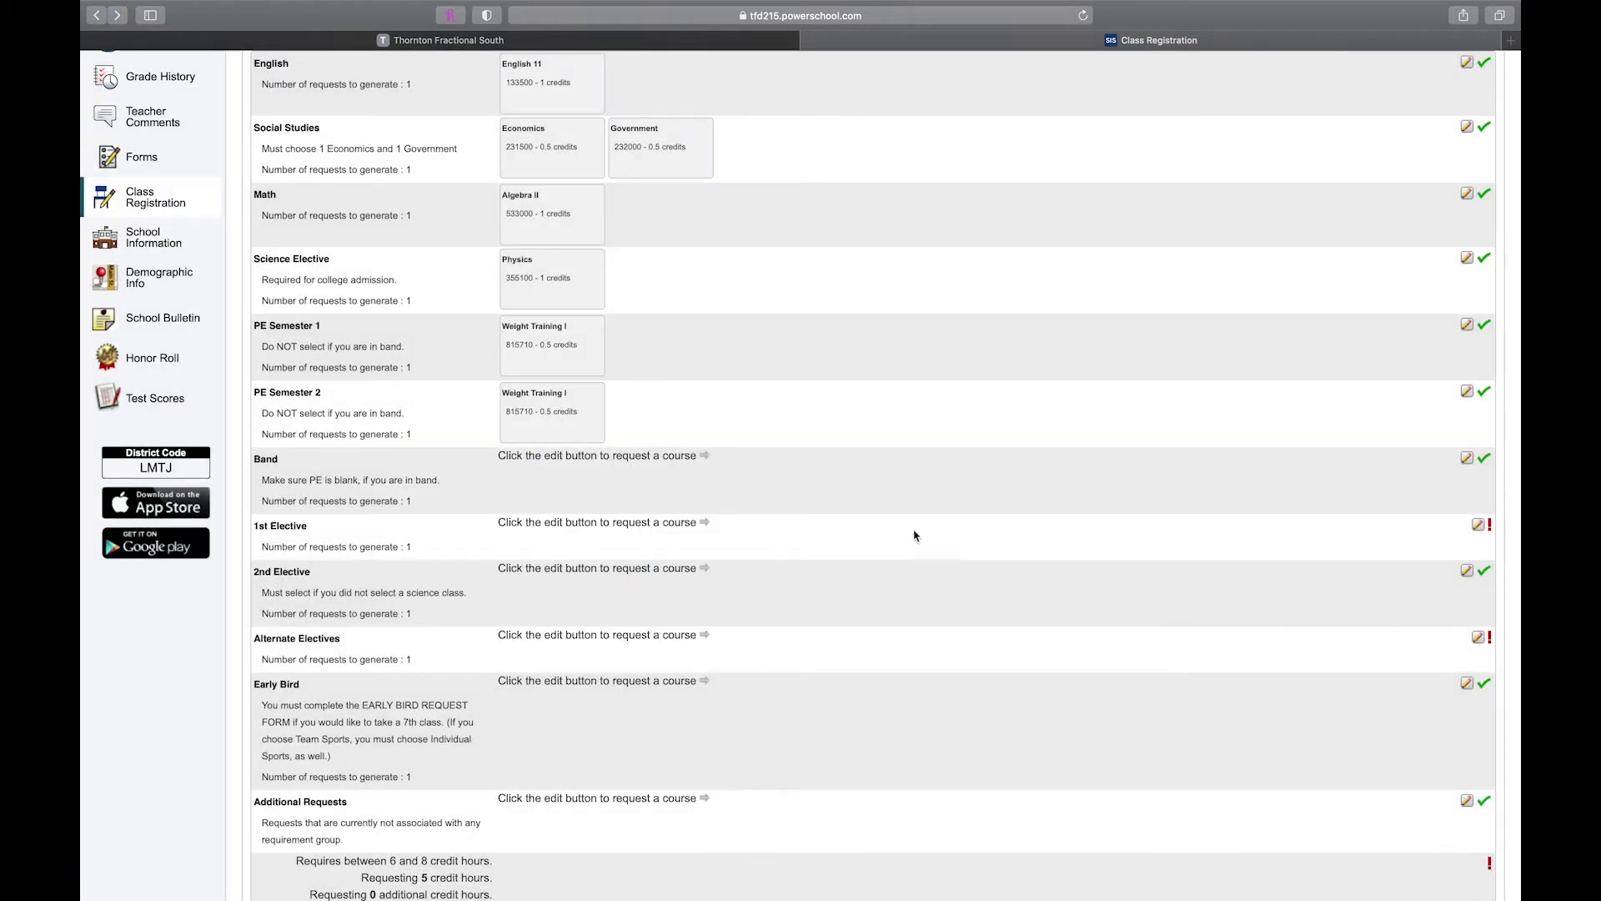
{"action": "scroll", "coordinate": [831, 489], "scroll_direction": "up", "scroll_amount": 1}
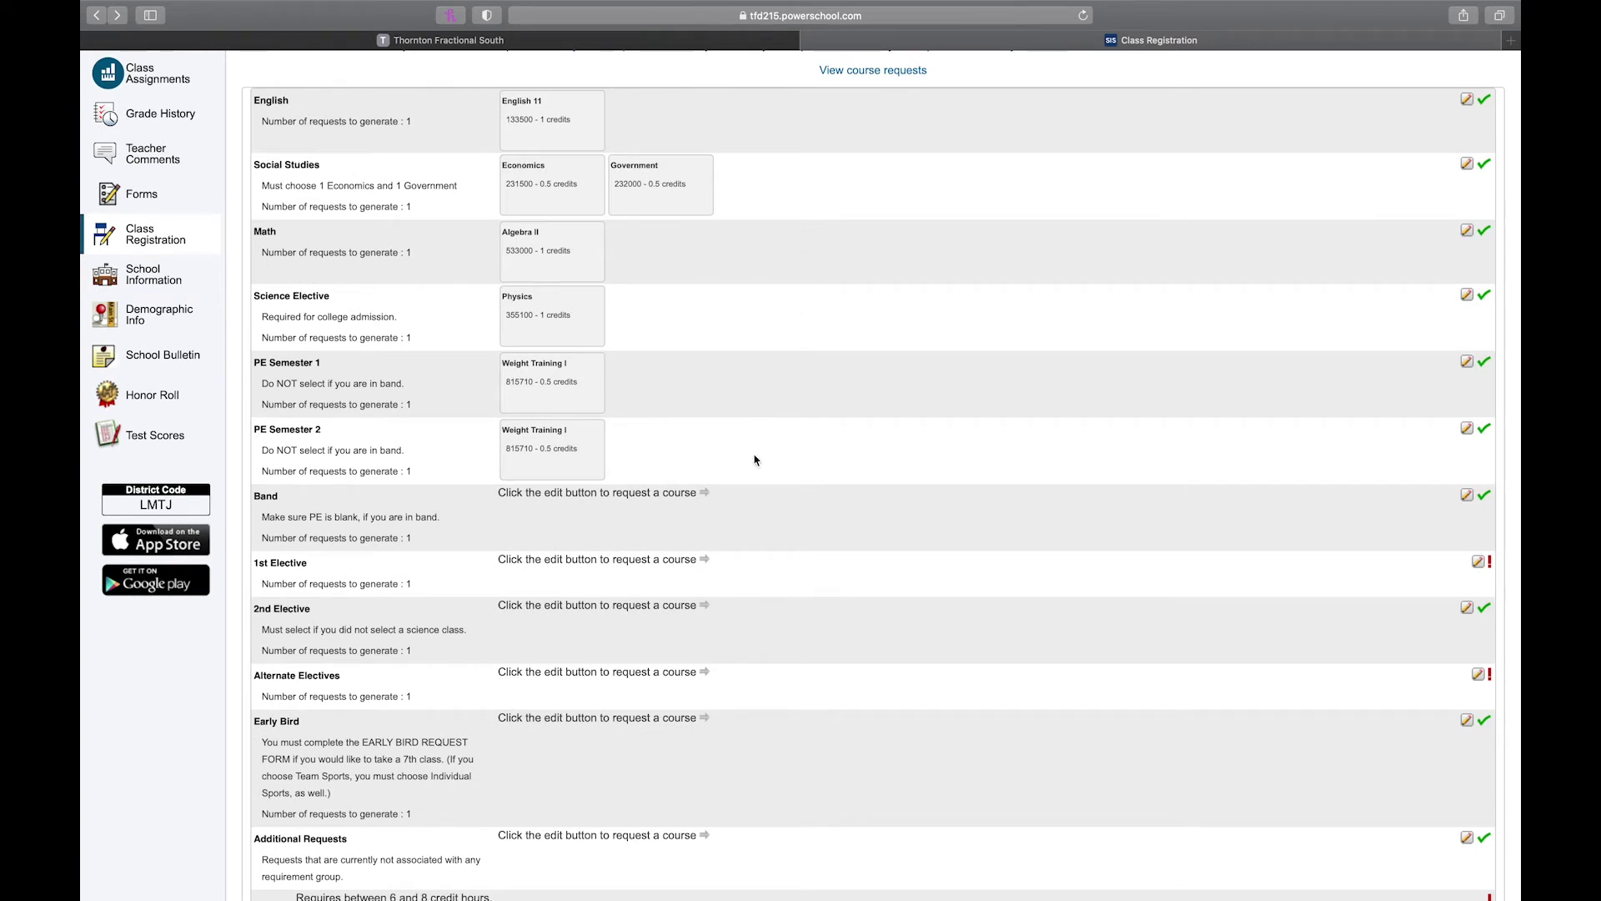
- Cancel the Band dialog so no band course is requested, then bring up the 1st Elective course list
{"action": "scroll", "coordinate": [754, 459], "scroll_direction": "down", "scroll_amount": 5}
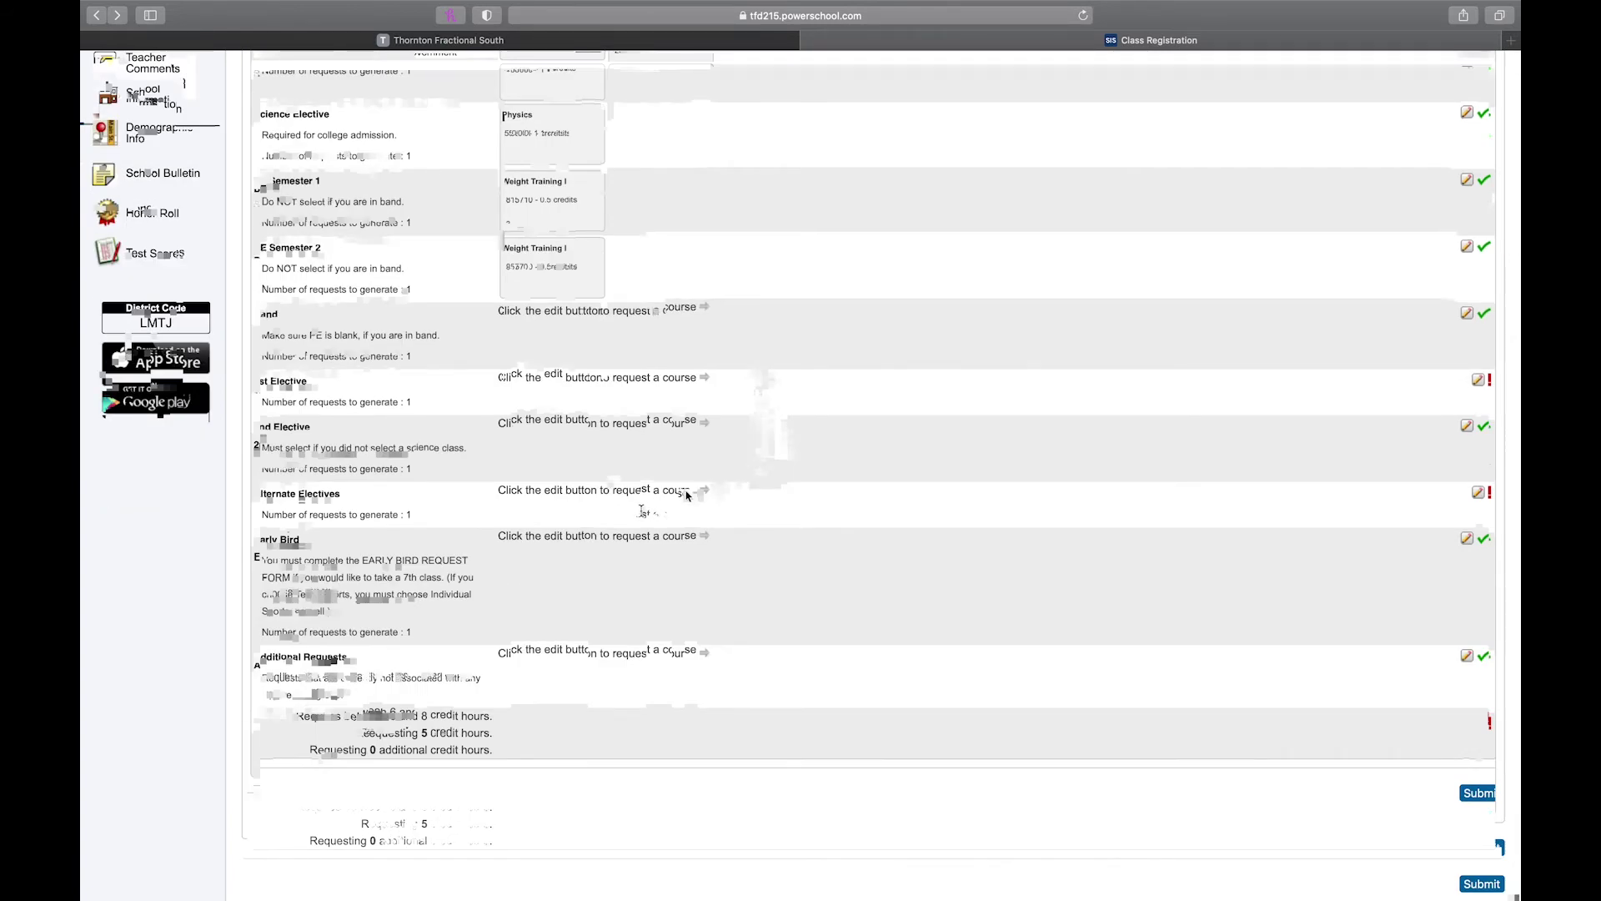
{"action": "scroll", "coordinate": [617, 318], "scroll_direction": "up", "scroll_amount": 2}
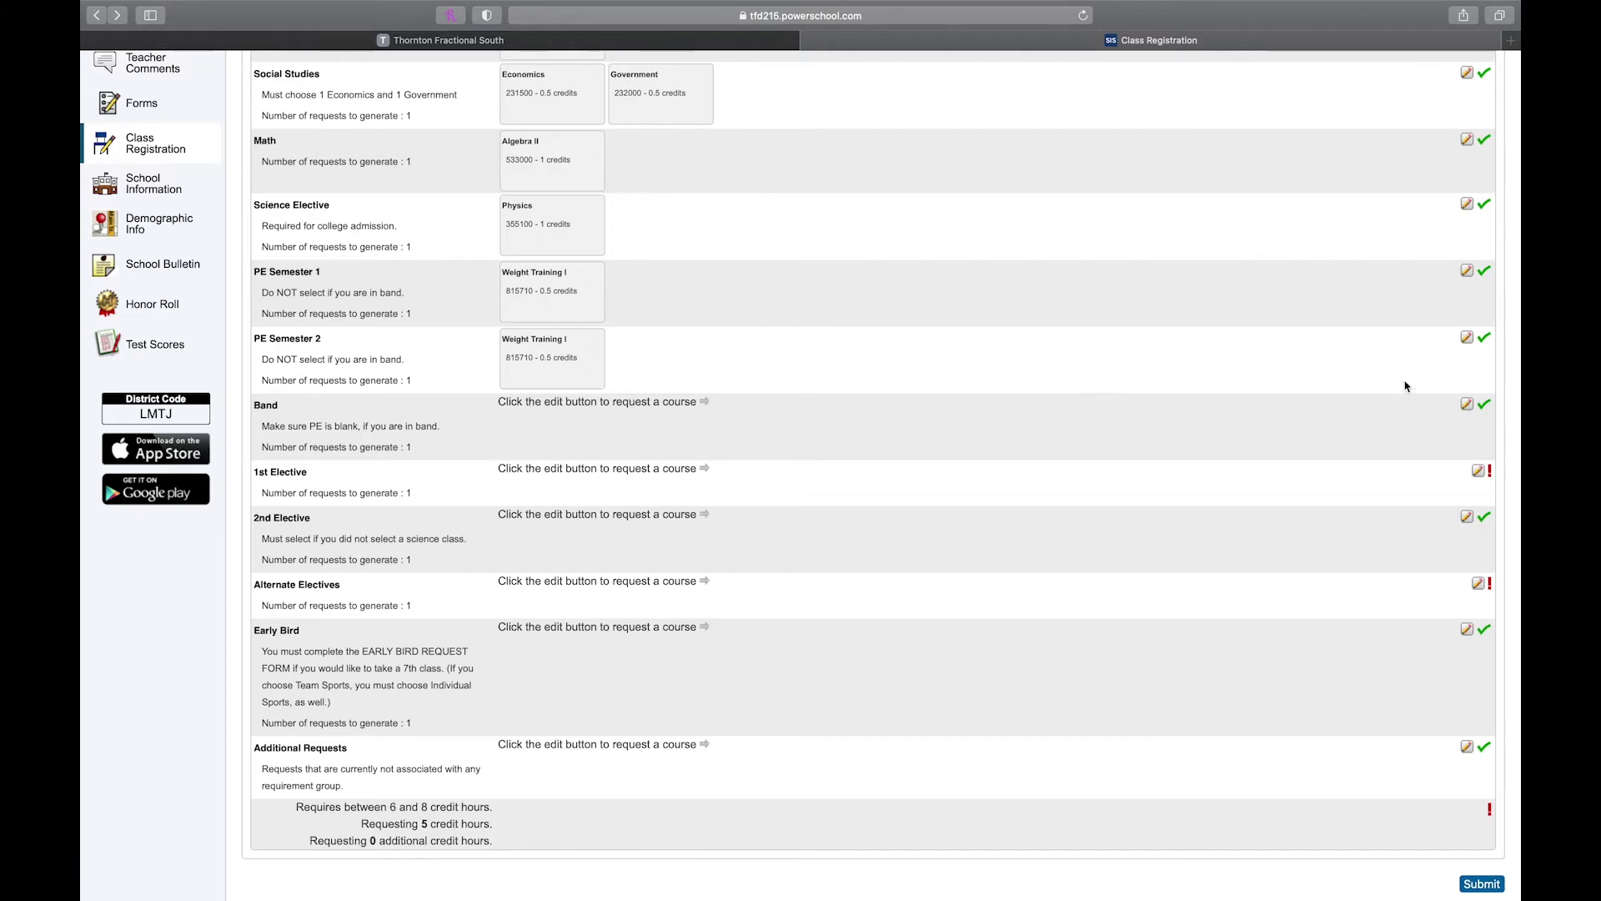
{"action": "left_click", "coordinate": [1466, 404]}
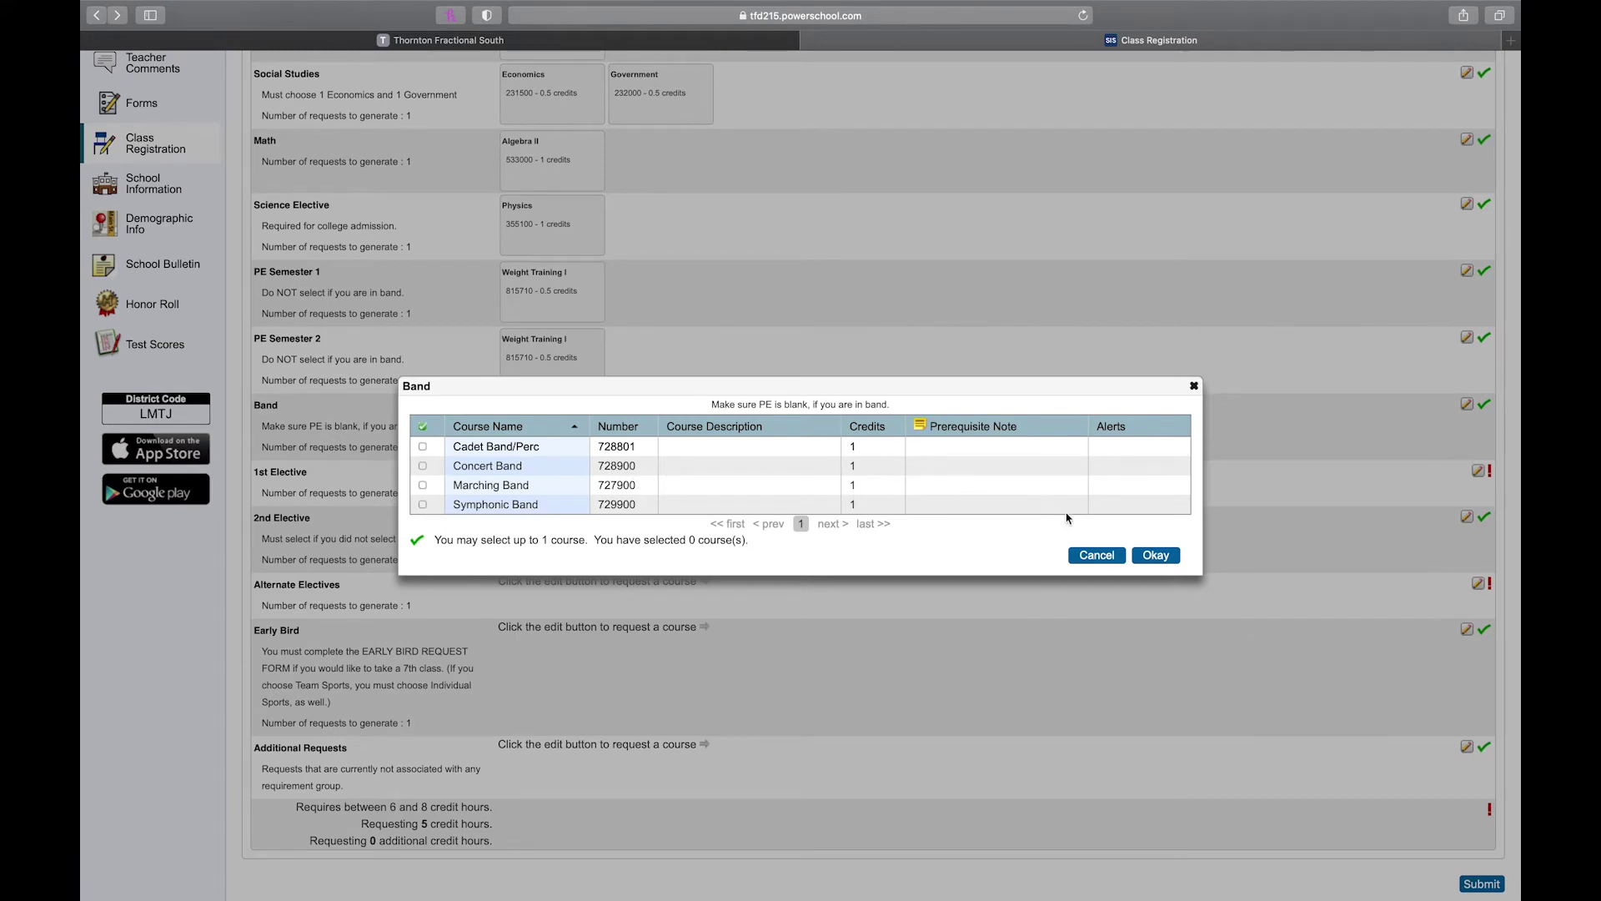
{"action": "left_click", "coordinate": [1097, 557]}
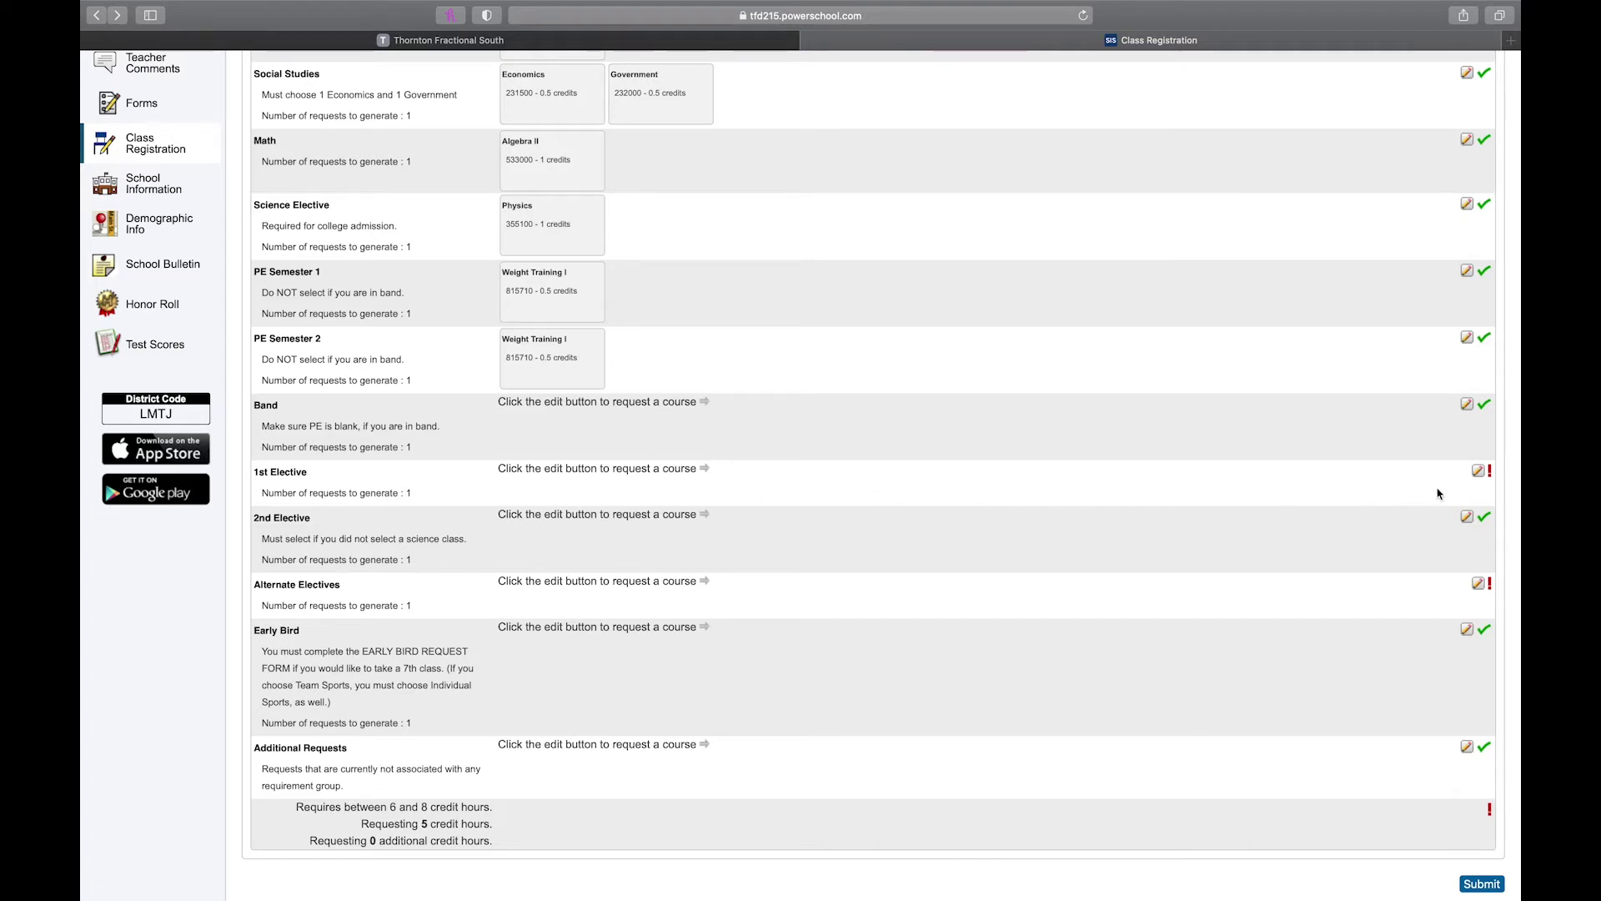
{"action": "left_click", "coordinate": [1479, 472]}
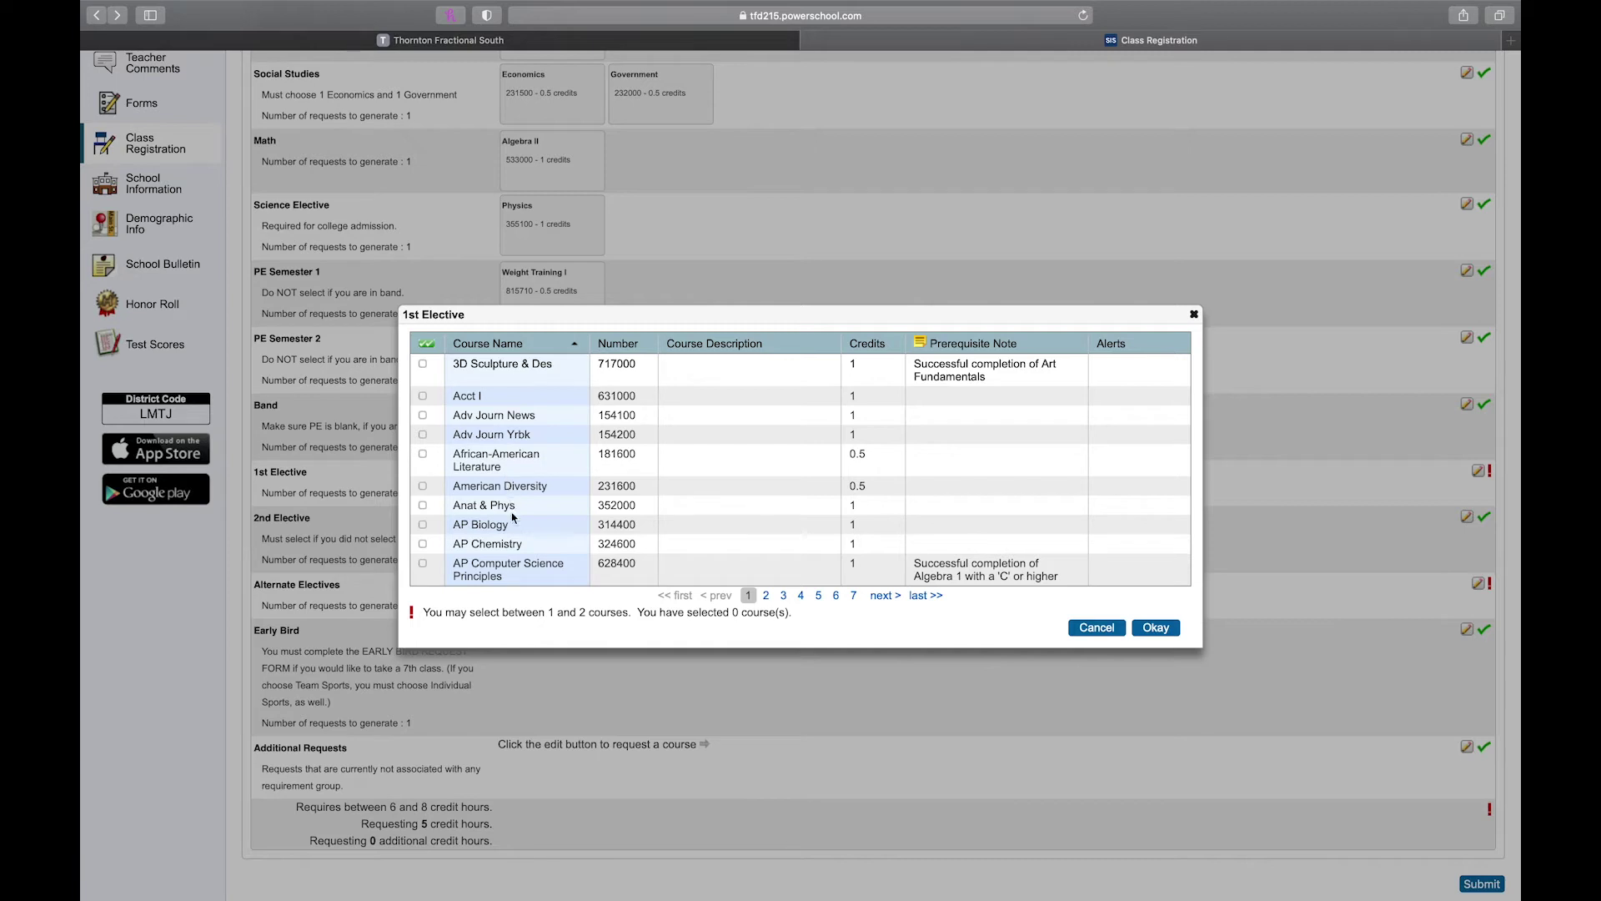
- Sort the 1st Elective courses by number and page through pages 2, 3, 4 and 5
{"action": "left_click", "coordinate": [622, 344]}
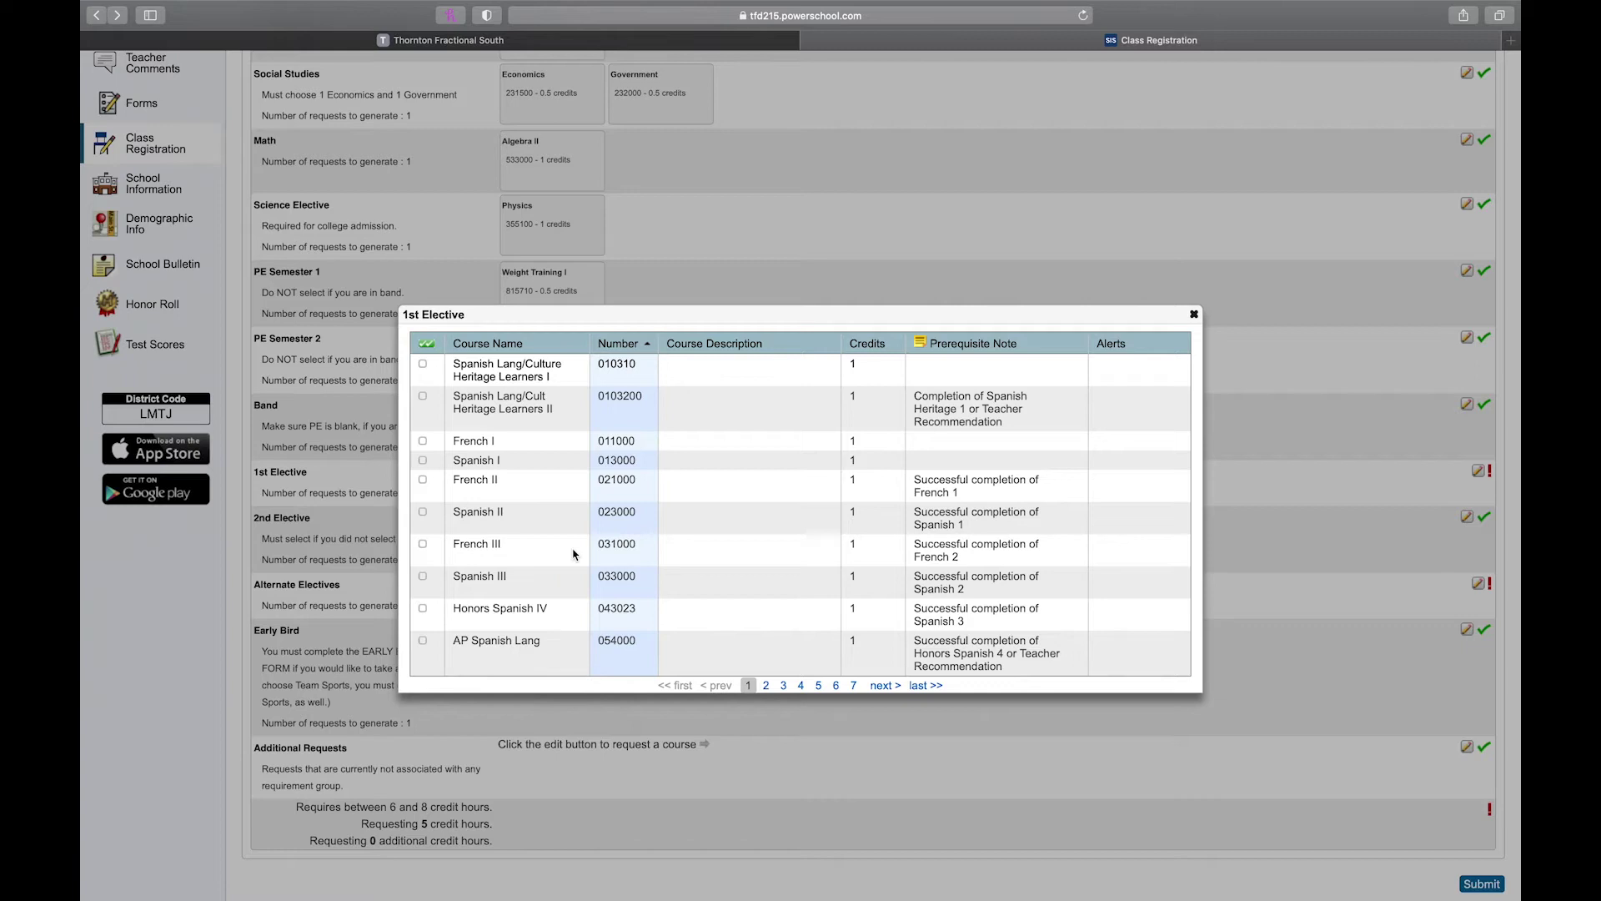
{"action": "scroll", "coordinate": [770, 636], "scroll_direction": "down", "scroll_amount": 2}
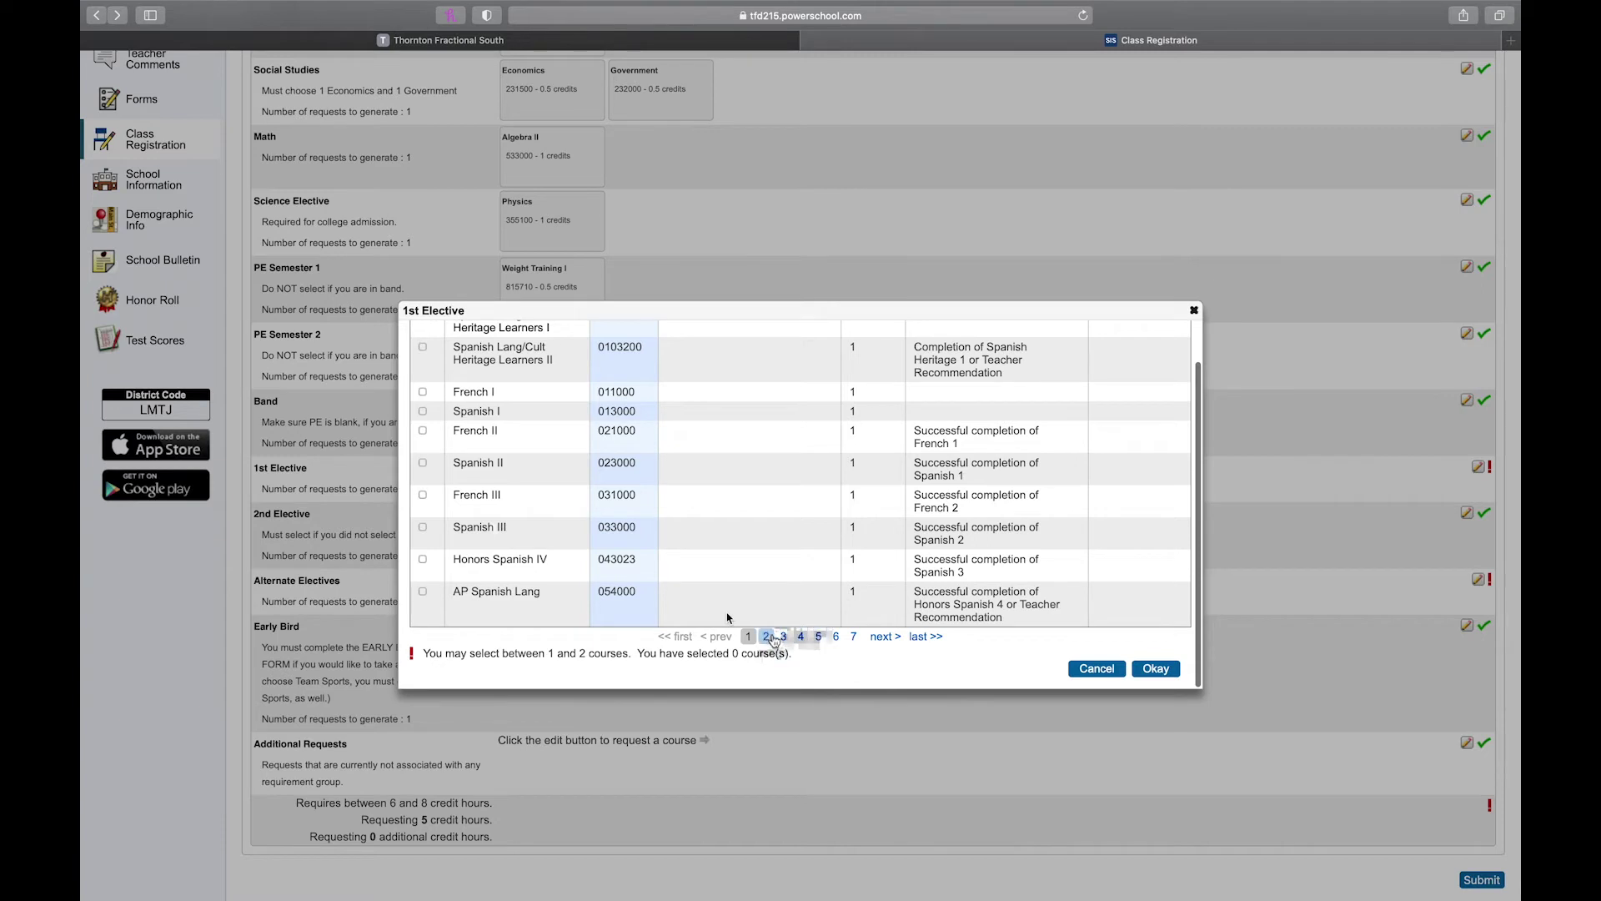
{"action": "left_click", "coordinate": [766, 636]}
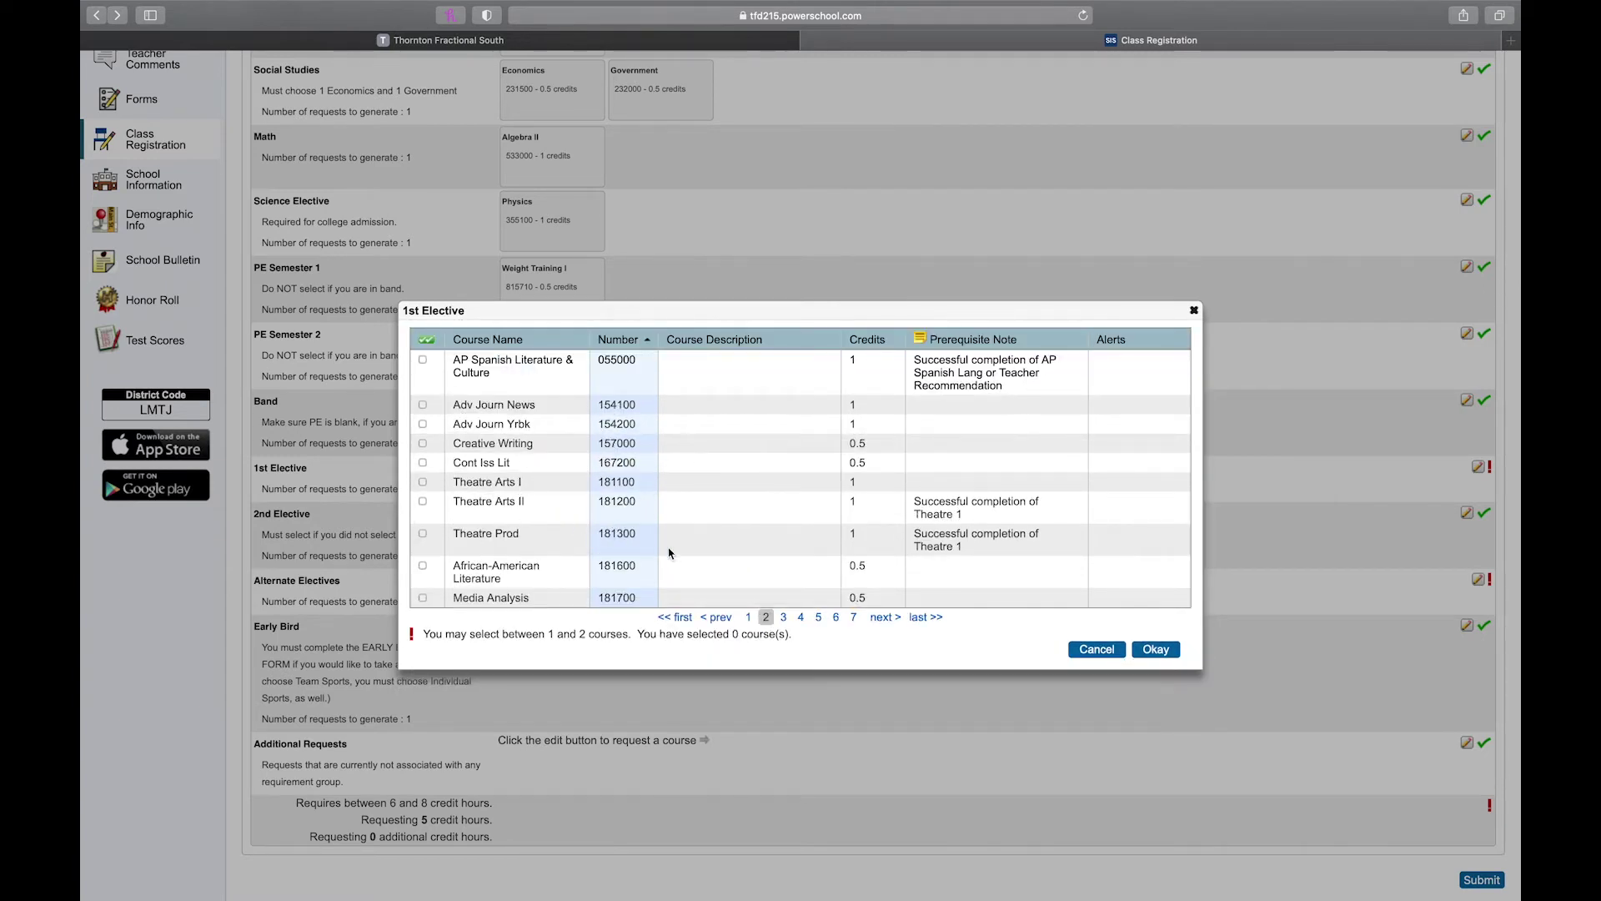
{"action": "left_click", "coordinate": [782, 617]}
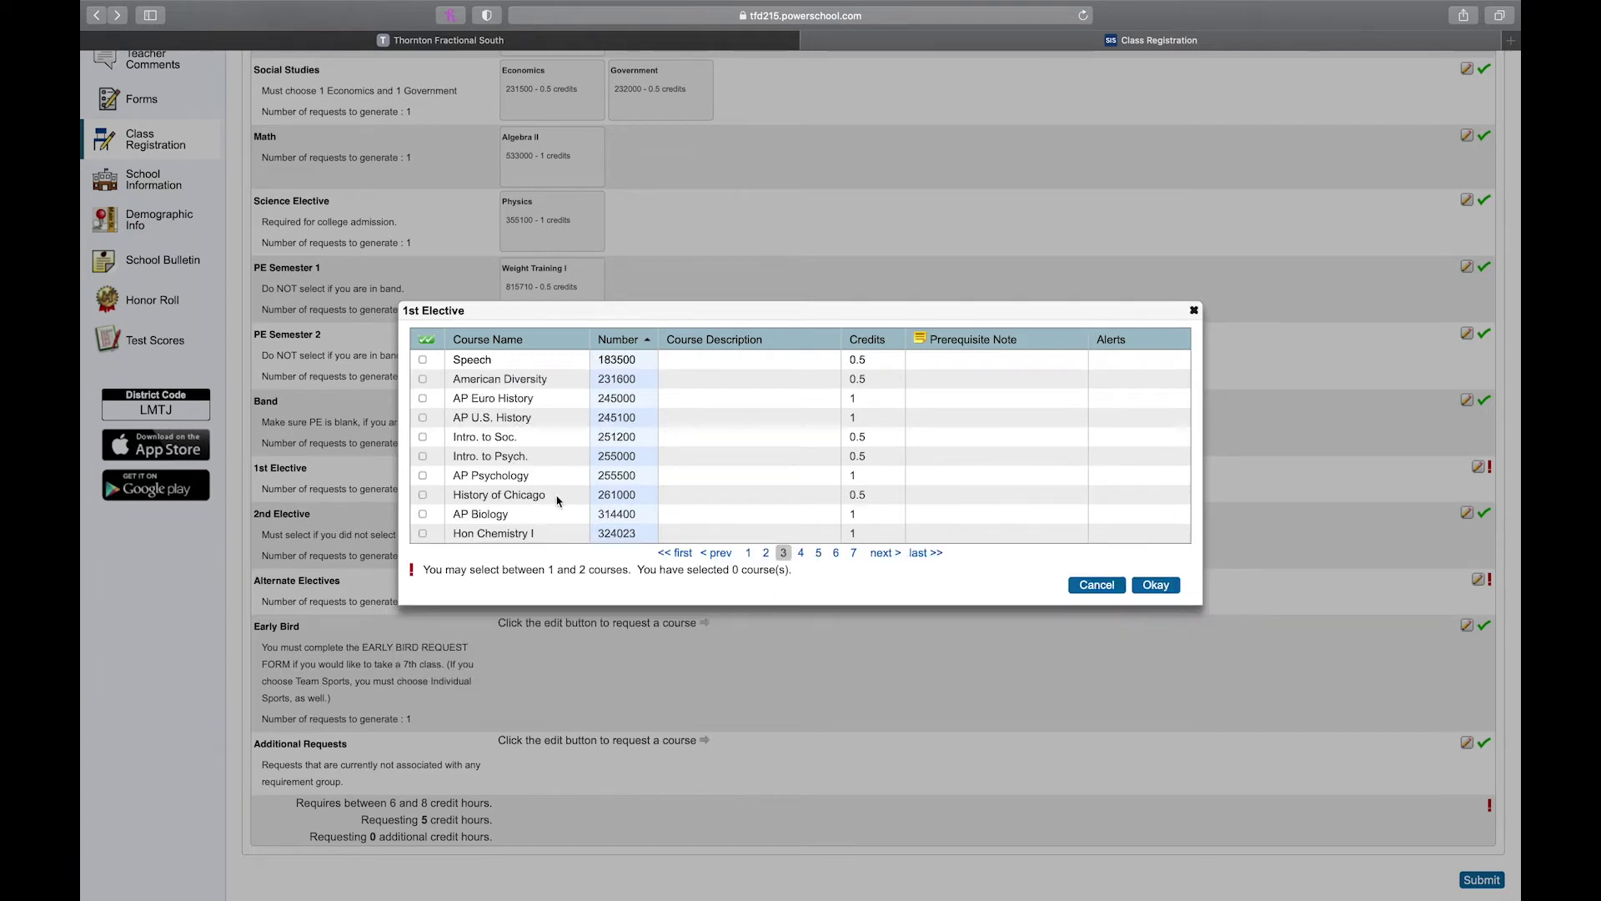
{"action": "left_click", "coordinate": [800, 552]}
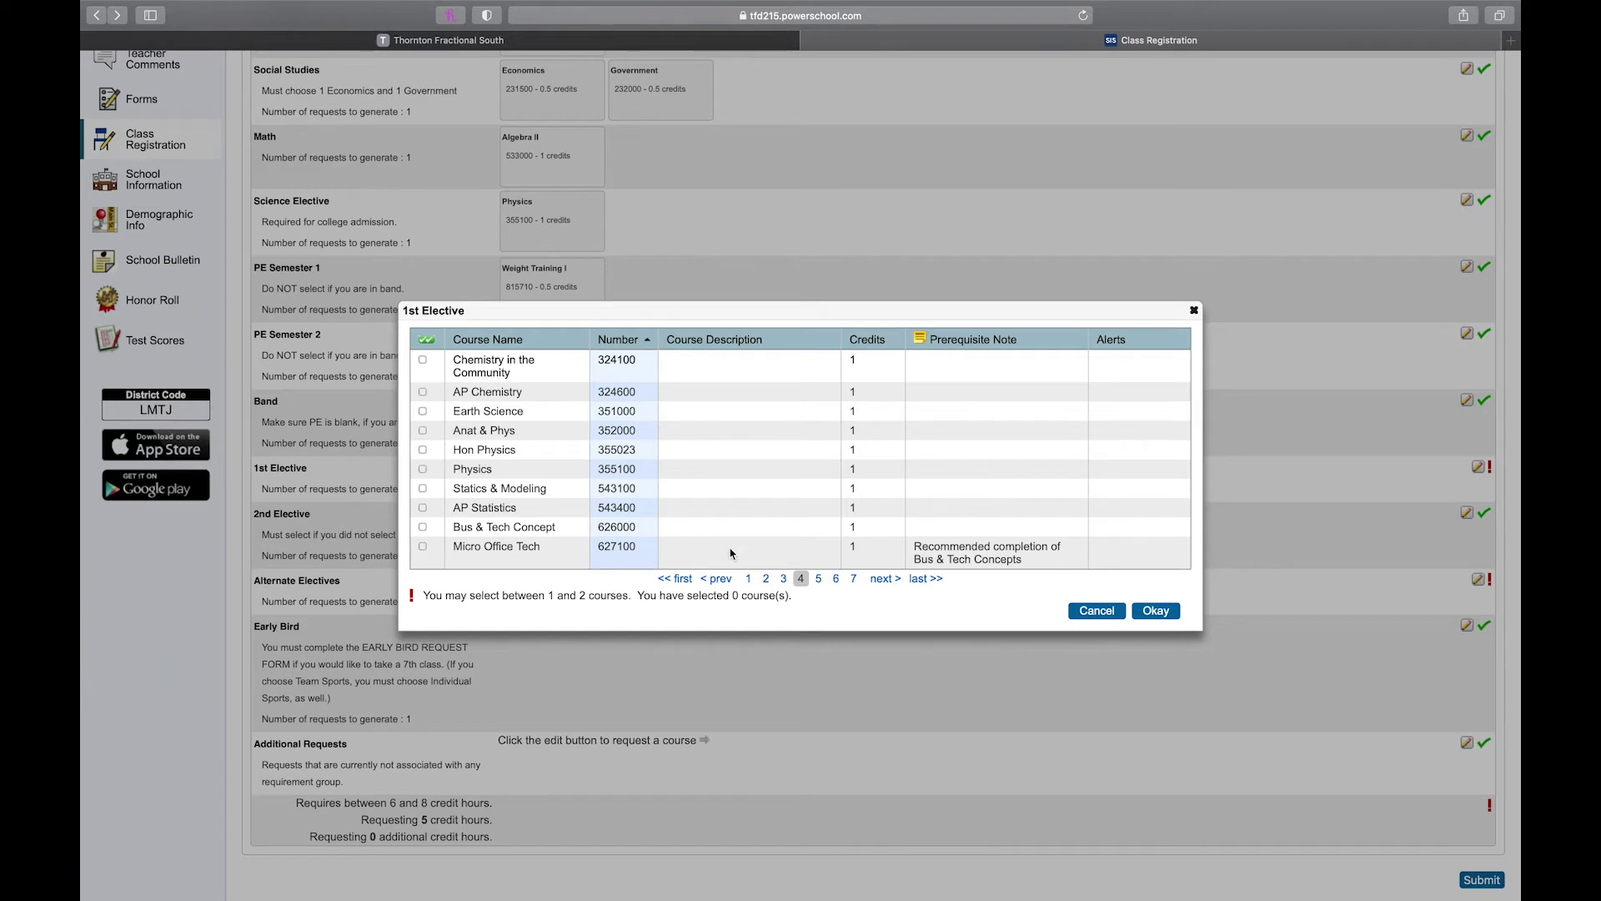
{"action": "left_click", "coordinate": [819, 578]}
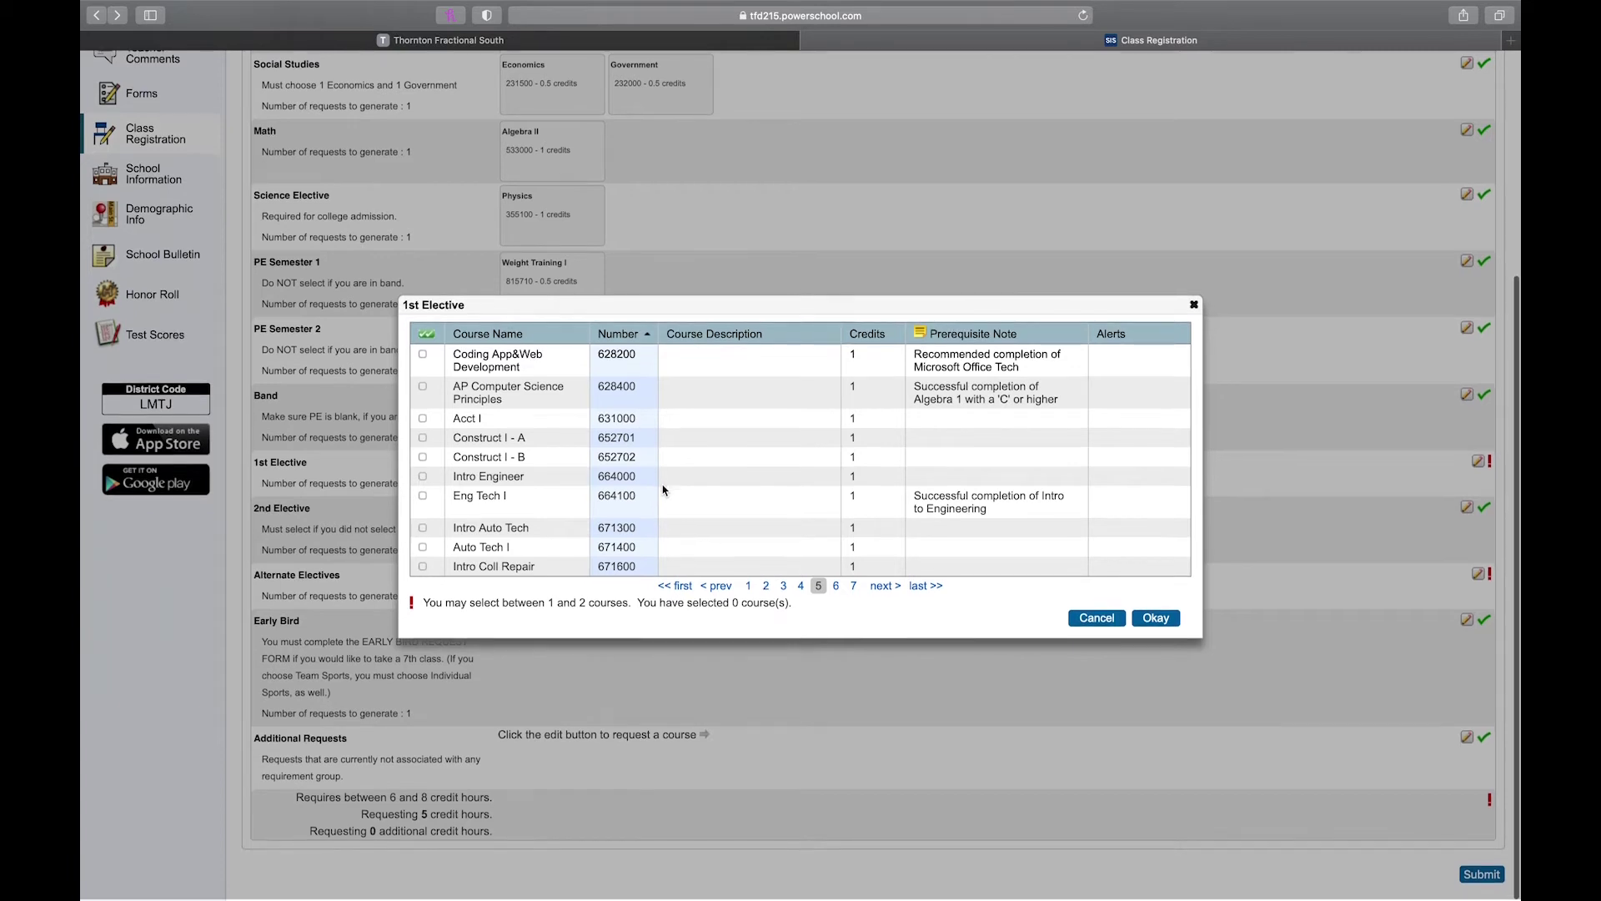
- Browse the elective list's pages 6 and 7, then go back to page 1
{"action": "scroll", "coordinate": [665, 490], "scroll_direction": "down", "scroll_amount": 1}
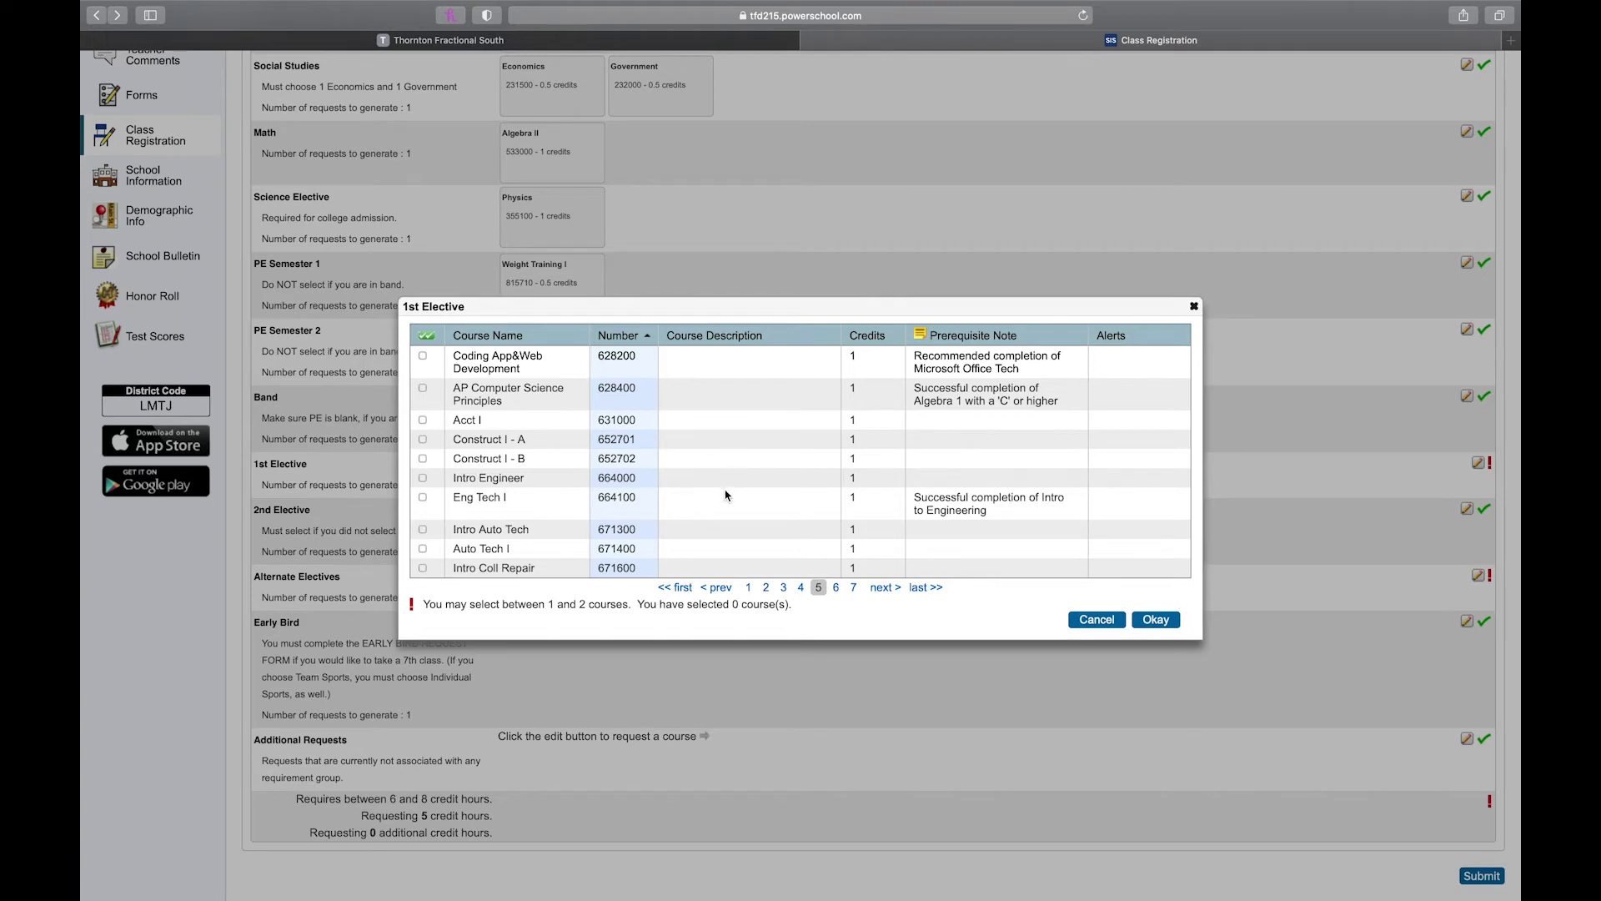
{"action": "left_click", "coordinate": [836, 588]}
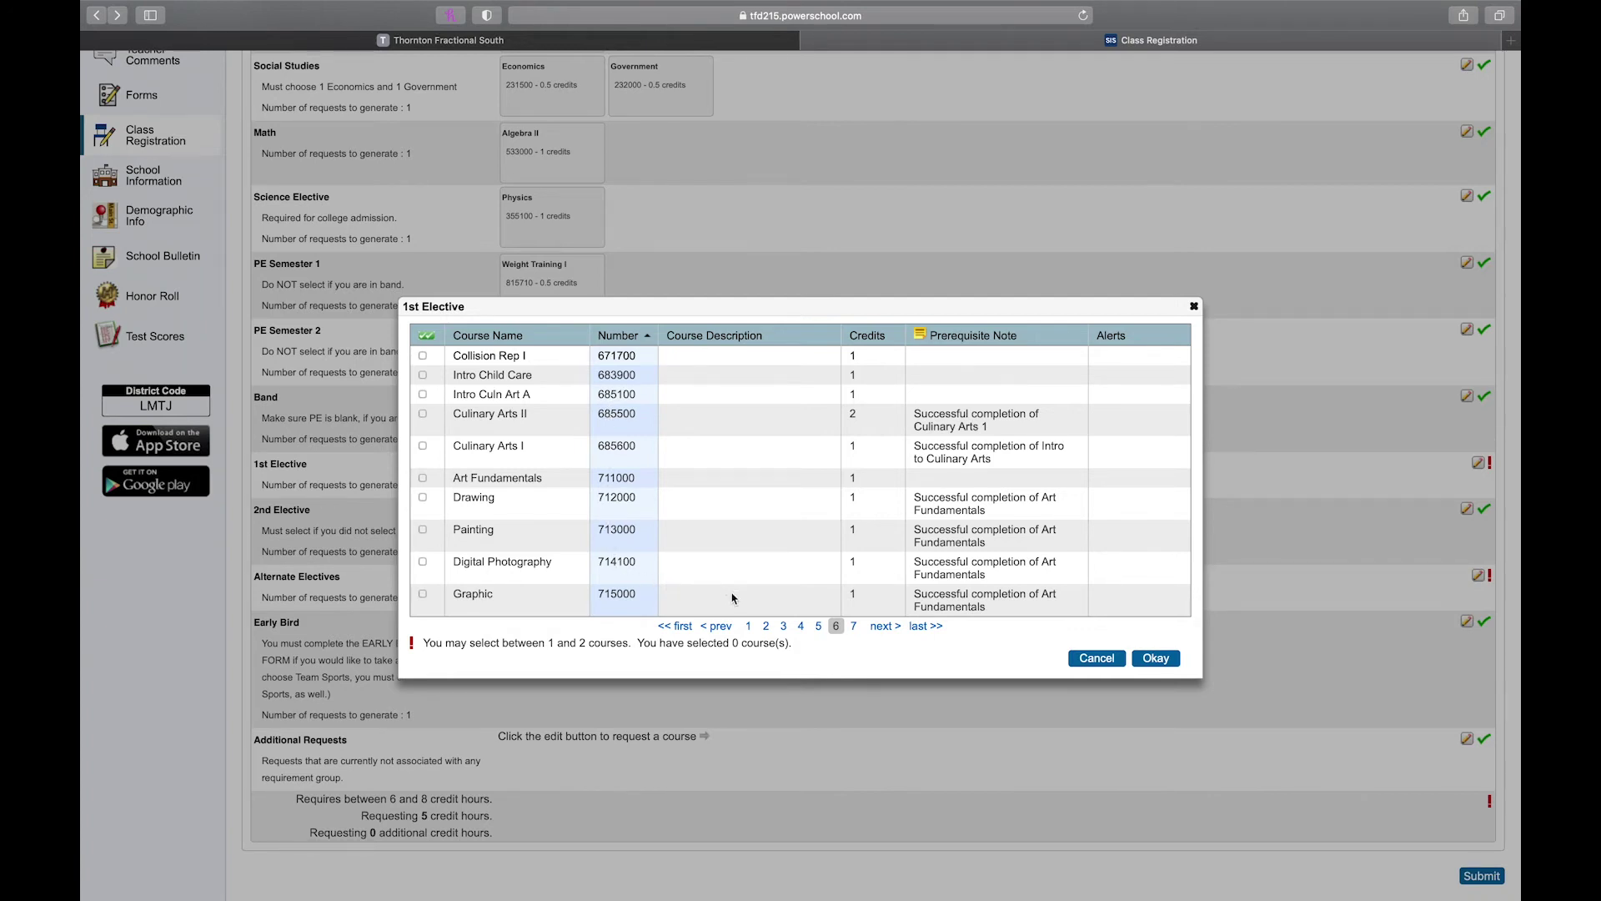
{"action": "left_click", "coordinate": [854, 627]}
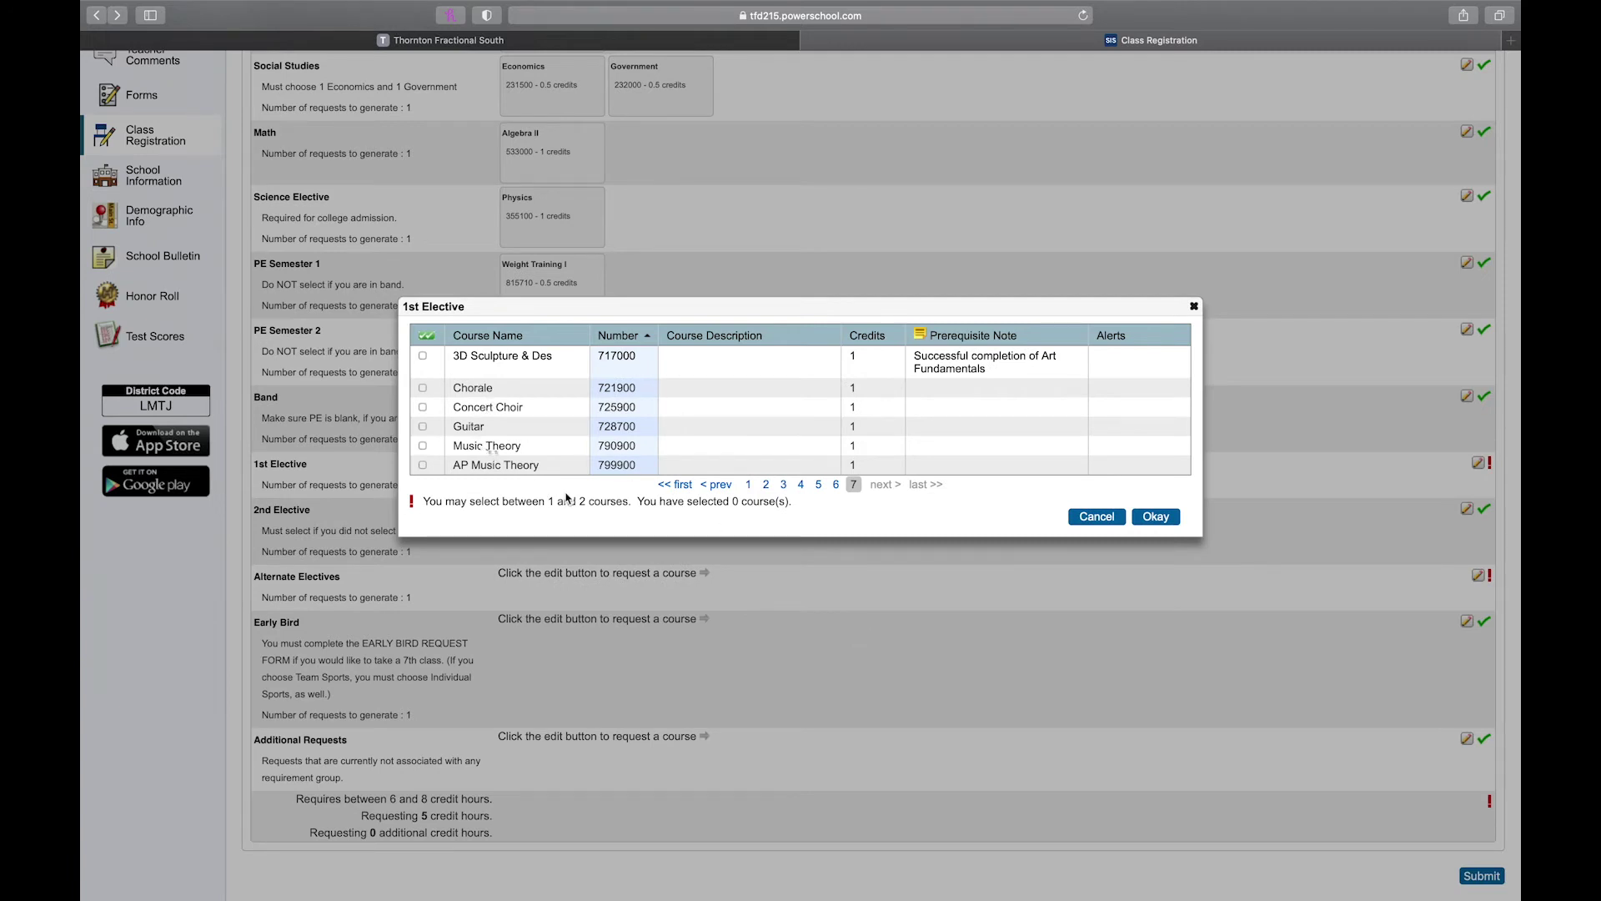
{"action": "left_click", "coordinate": [749, 486]}
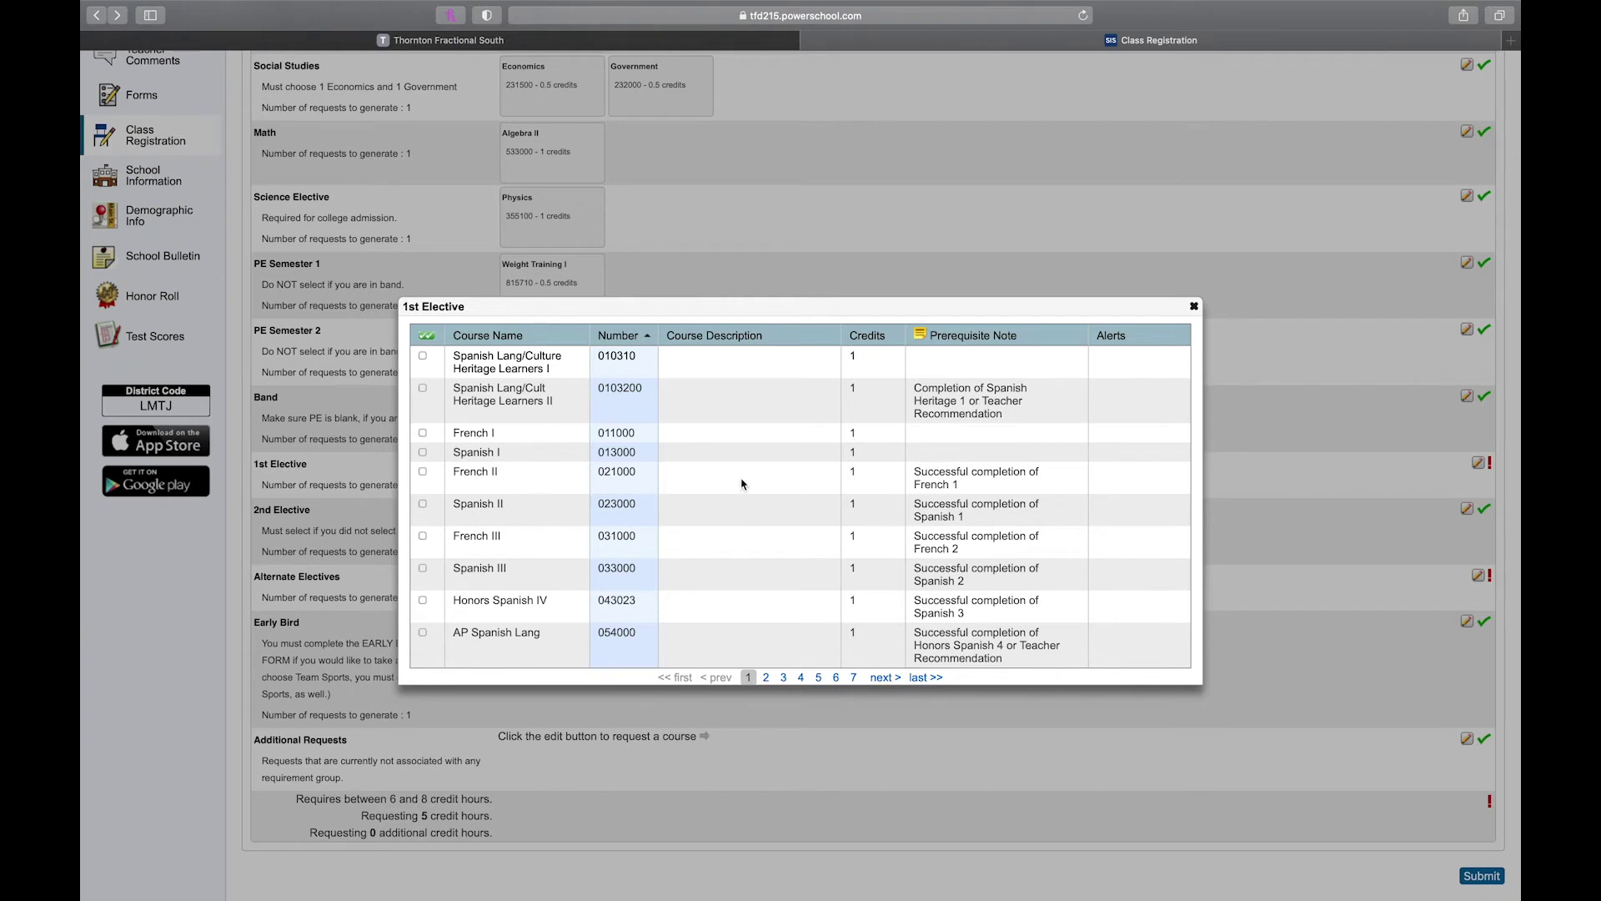
- Re-sort the 1st Elective list by credits, then by number, and jump to page 5
{"action": "left_click", "coordinate": [868, 335]}
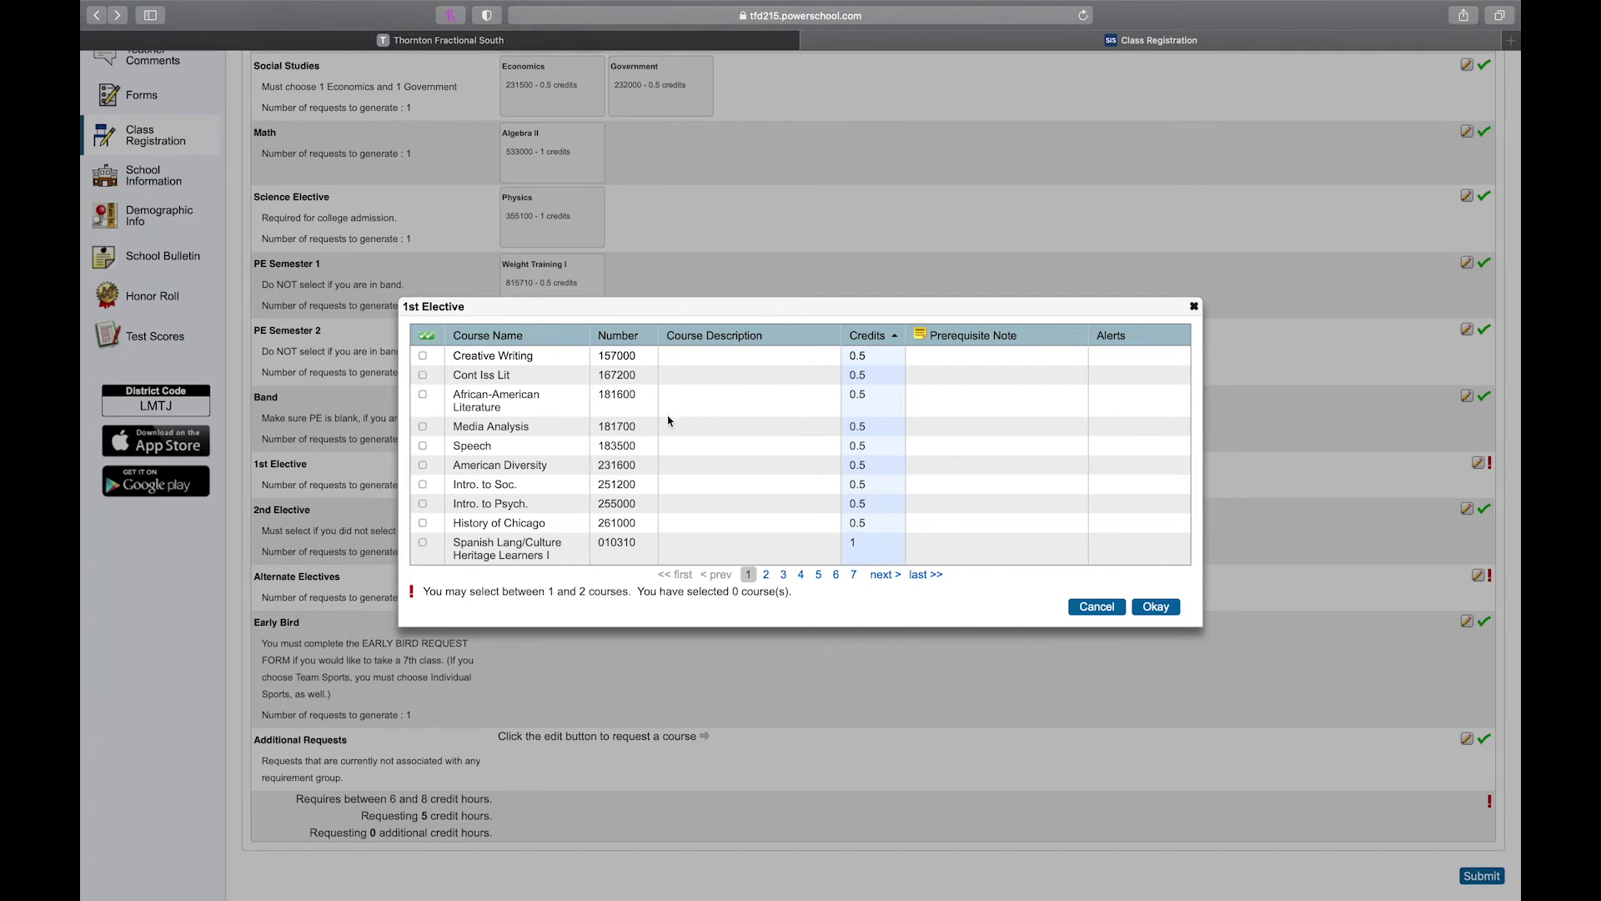
{"action": "left_click", "coordinate": [609, 338]}
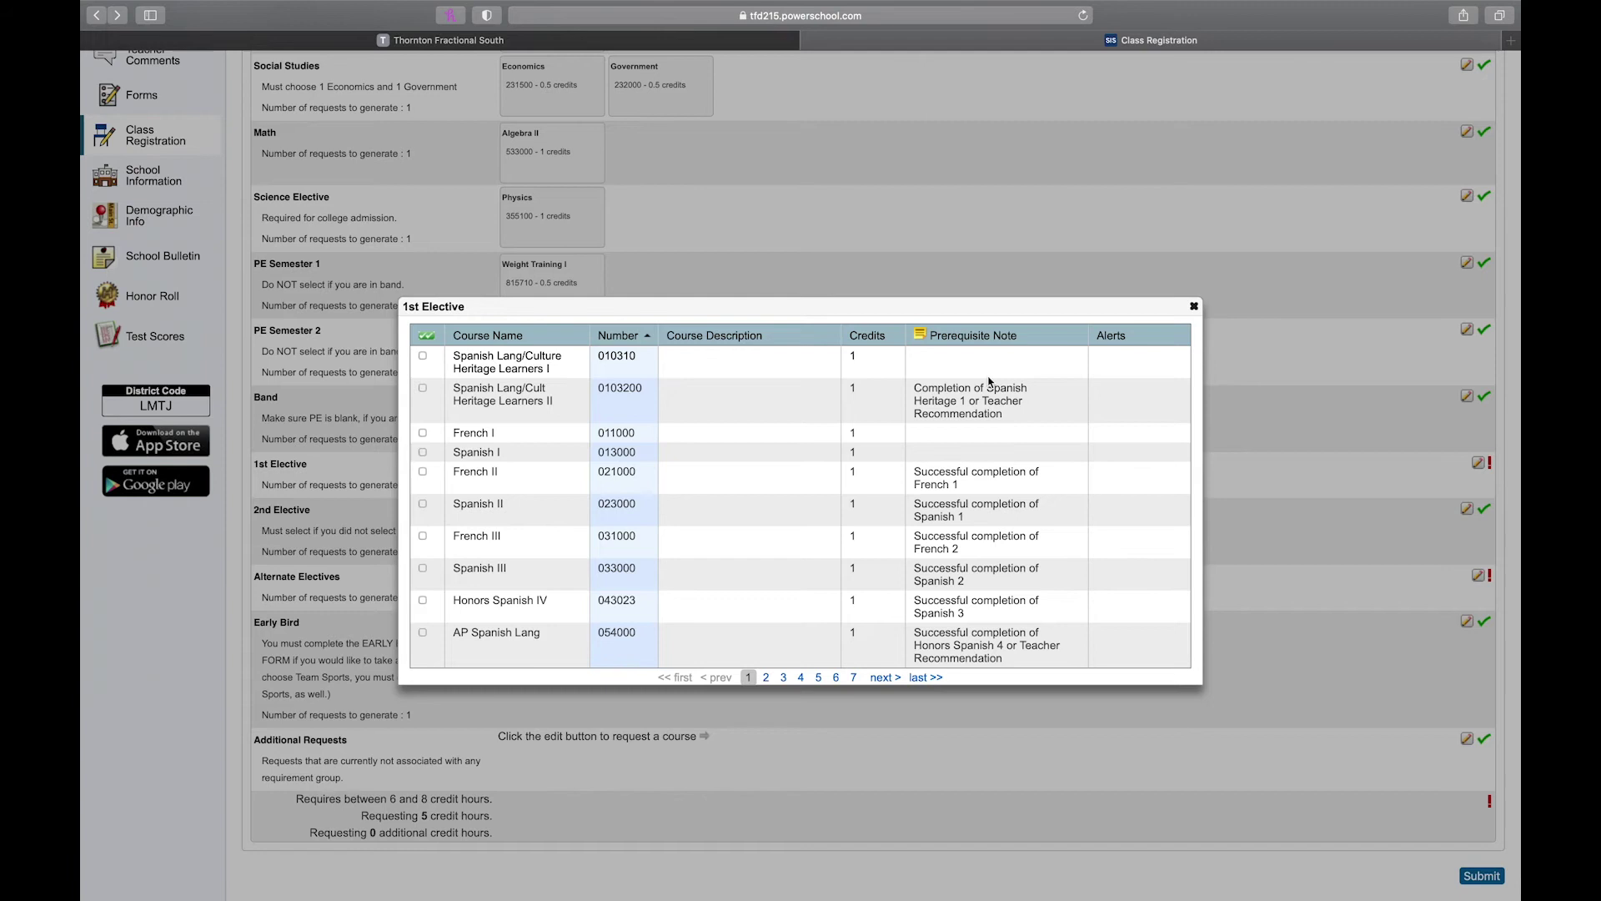
{"action": "scroll", "coordinate": [987, 376], "scroll_direction": "down", "scroll_amount": 1}
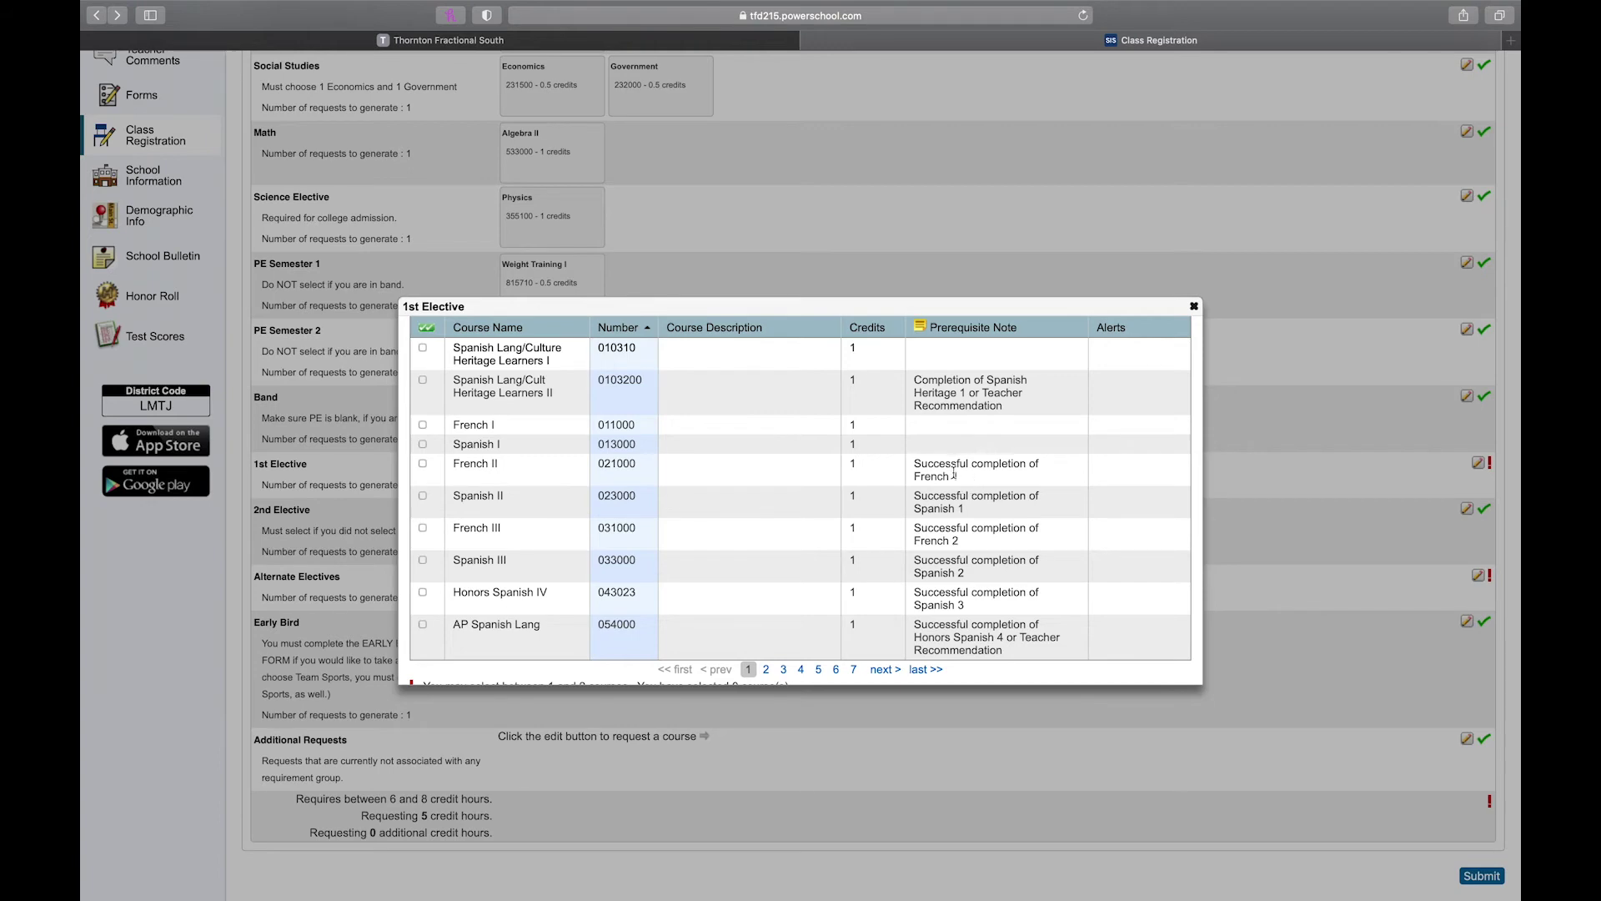
{"action": "scroll", "coordinate": [965, 490], "scroll_direction": "down", "scroll_amount": 2}
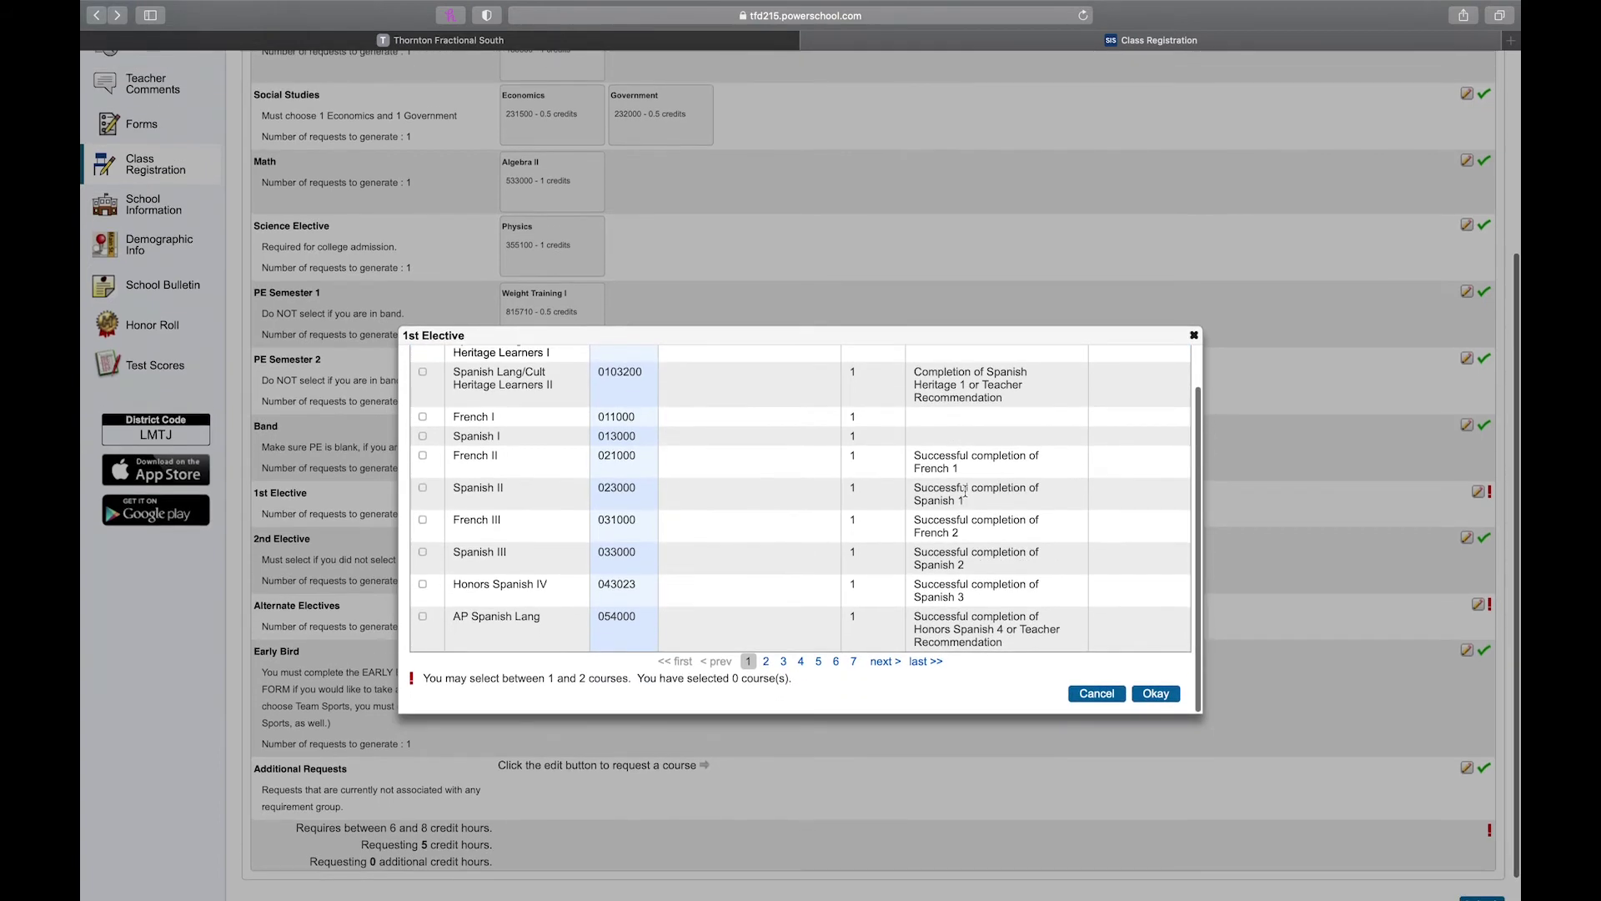
{"action": "scroll", "coordinate": [919, 578], "scroll_direction": "up", "scroll_amount": 2}
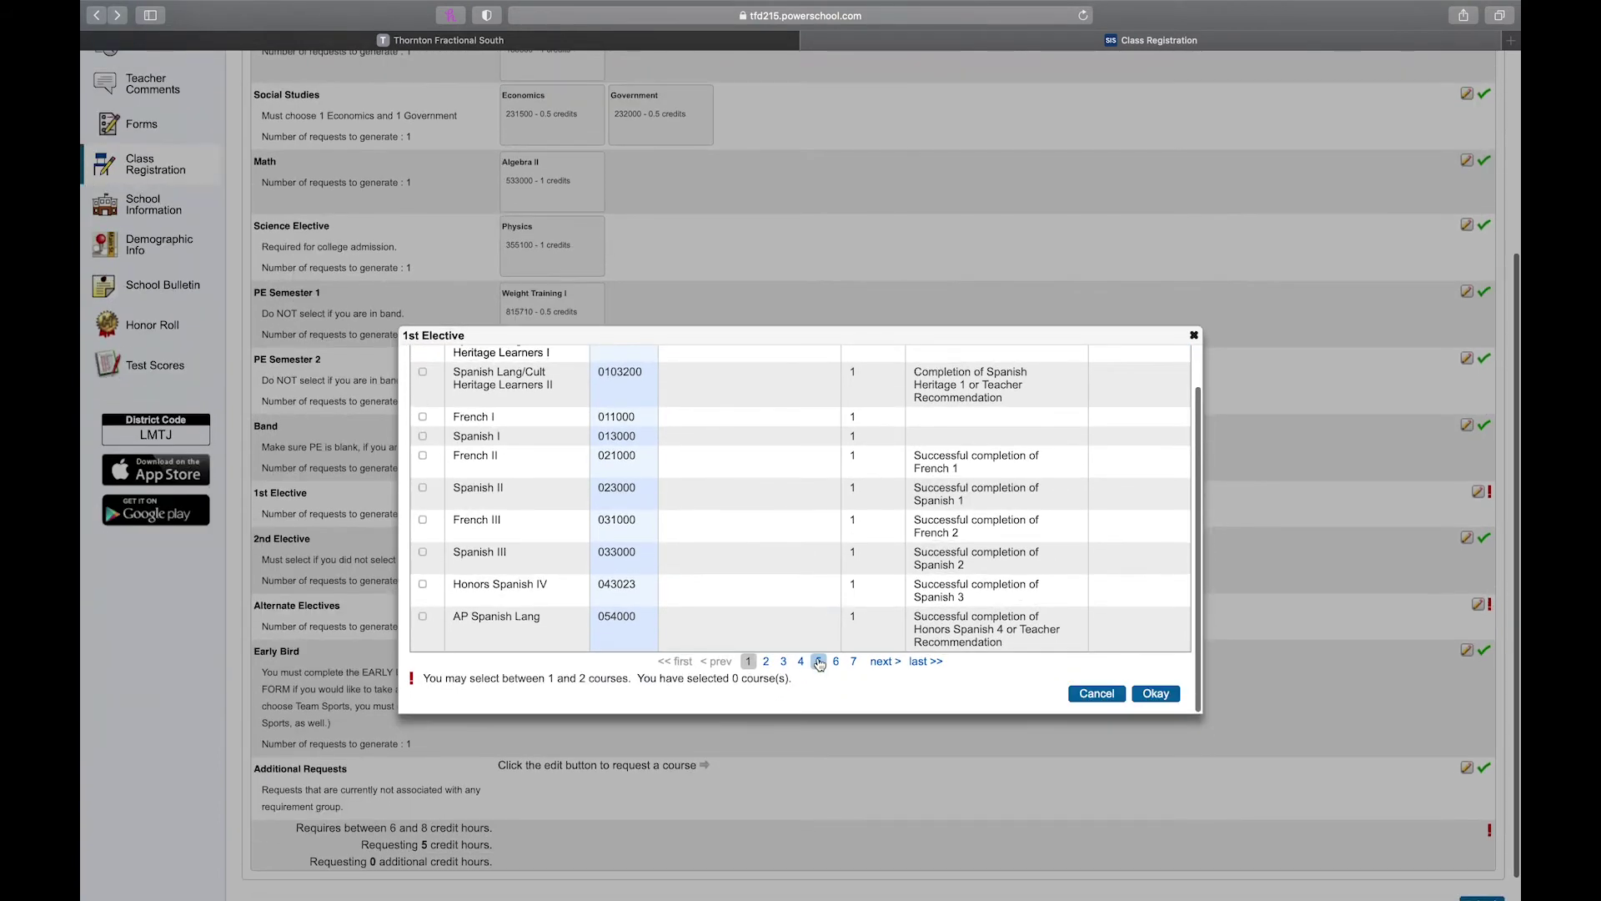
{"action": "left_click", "coordinate": [818, 661]}
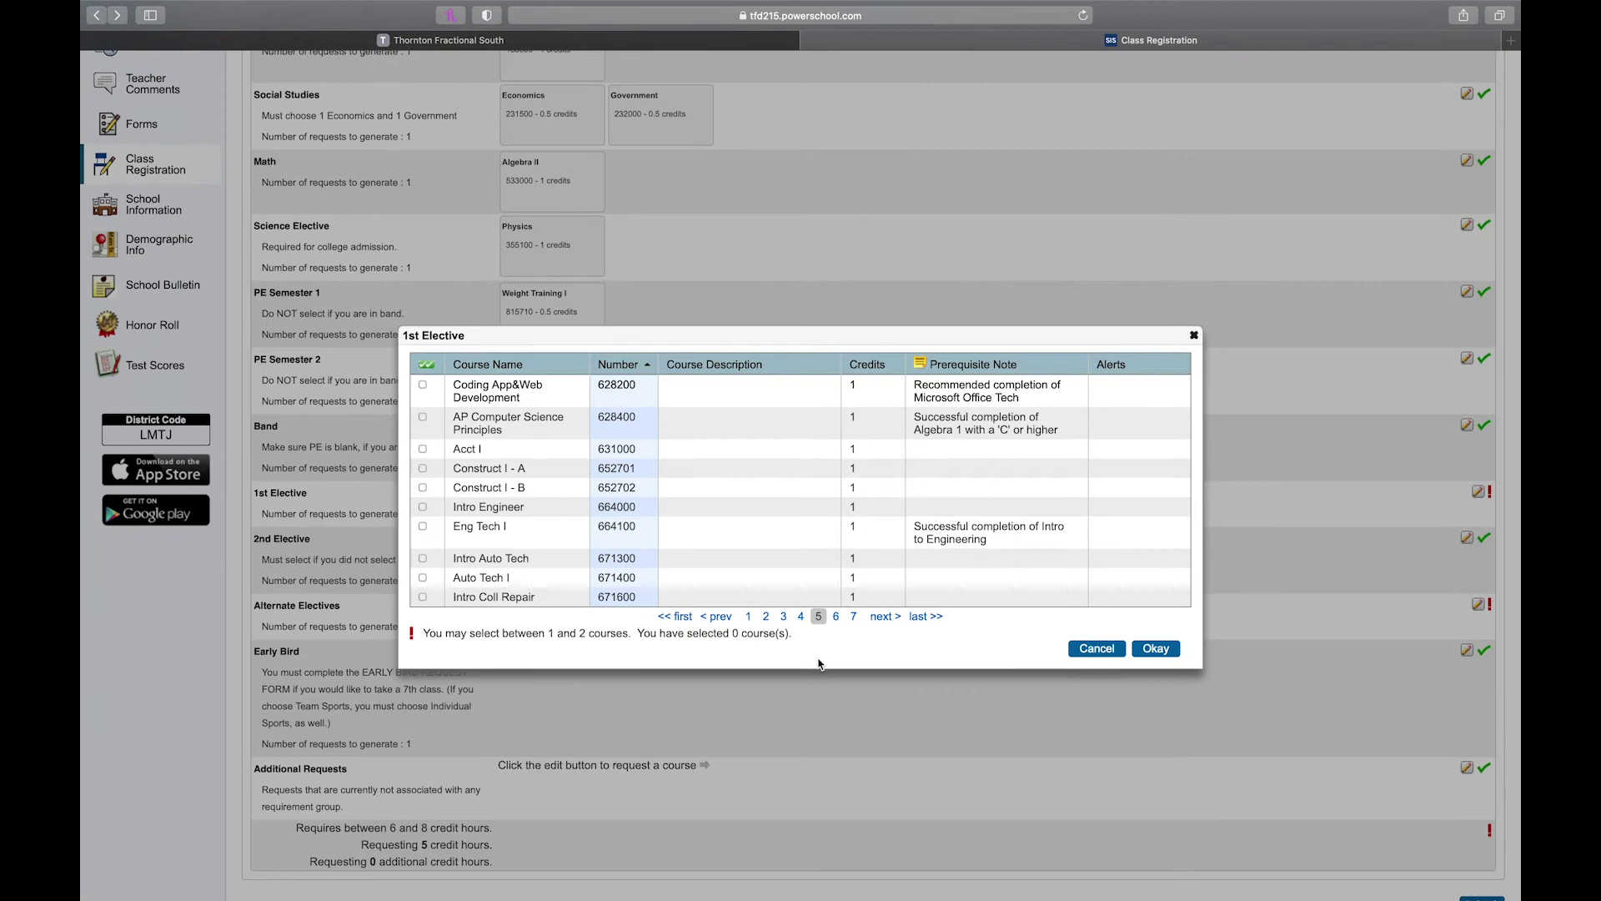
- Pick Art Fundamentals (711000, 1 credit) from page 6 as the 1st Elective, totalling 6 credits
{"action": "left_click", "coordinate": [836, 617]}
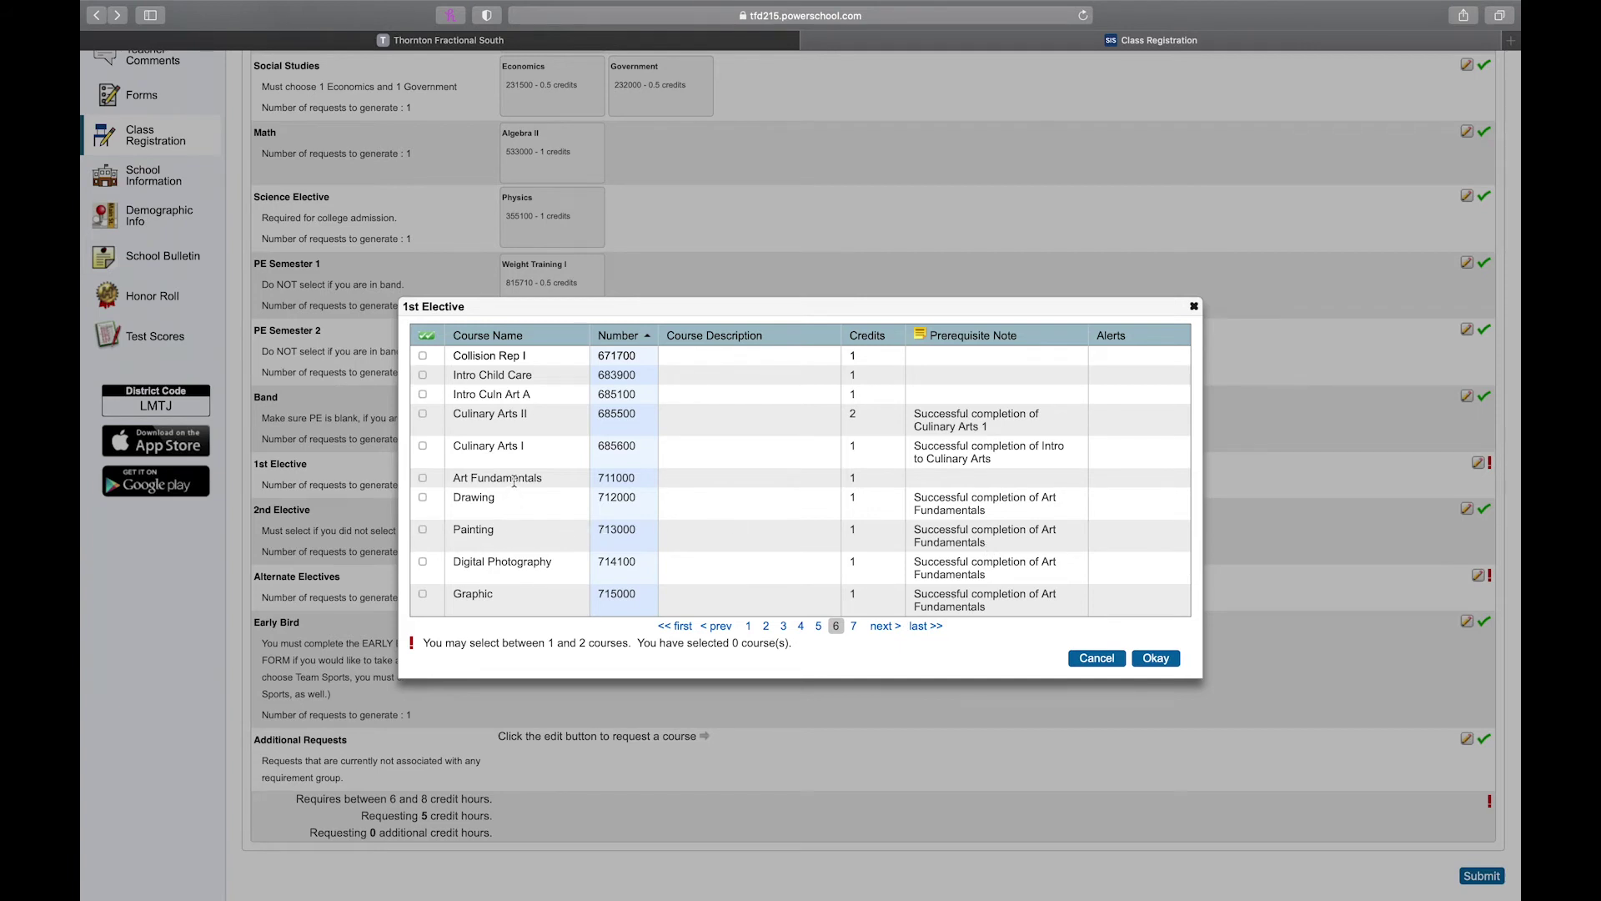
{"action": "left_click", "coordinate": [423, 478]}
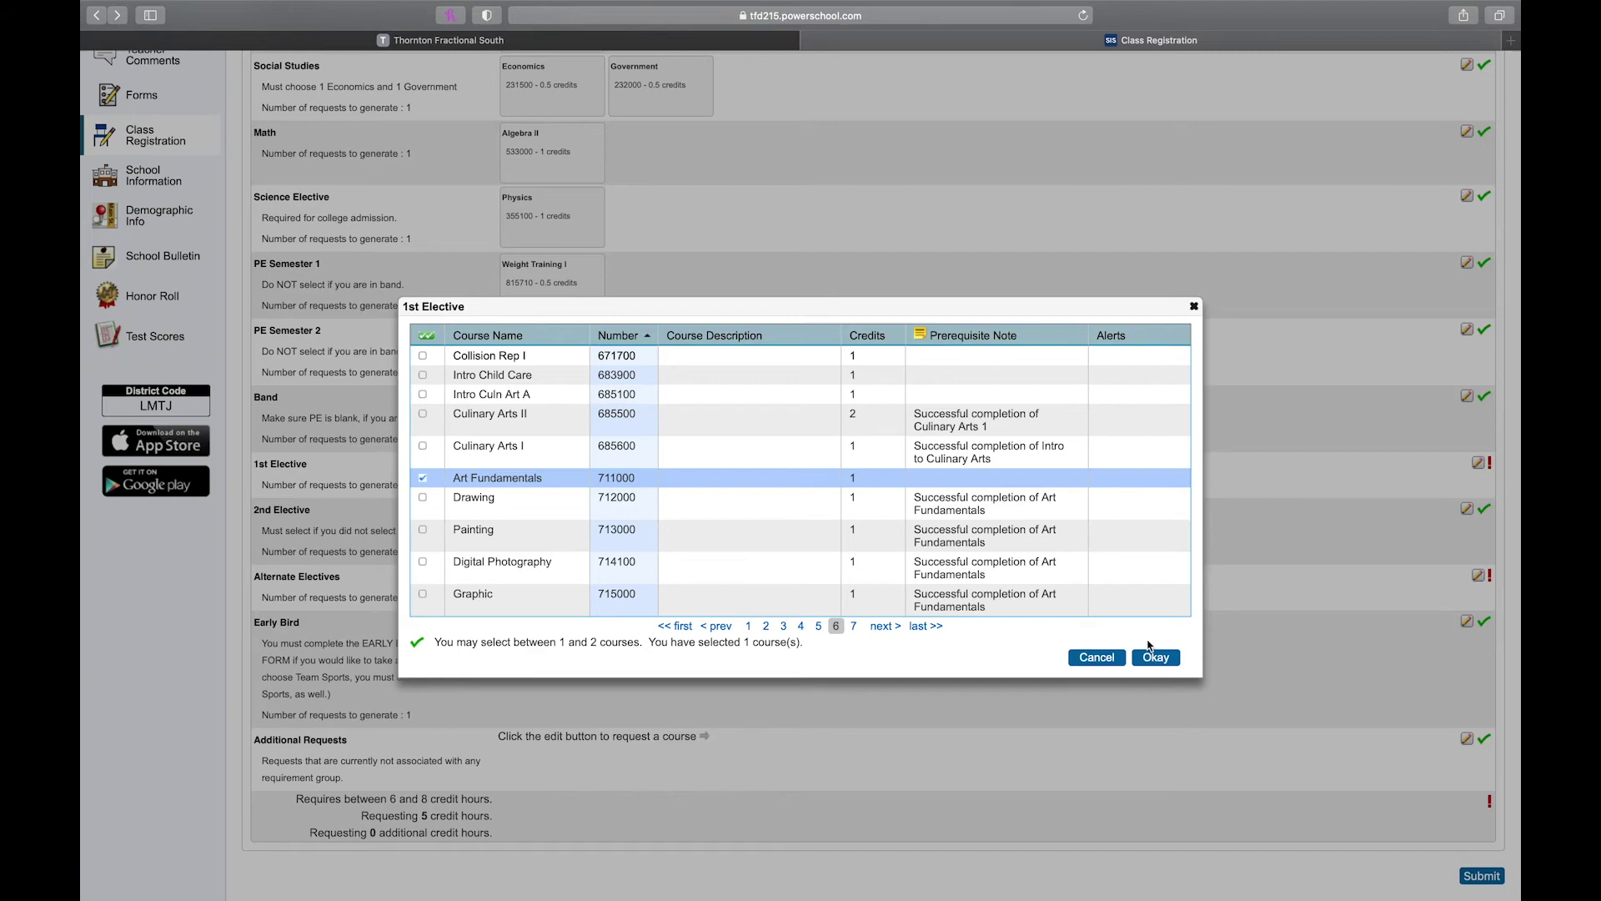
{"action": "left_click", "coordinate": [1157, 659]}
{"action": "scroll", "coordinate": [1113, 575], "scroll_direction": "up", "scroll_amount": 2}
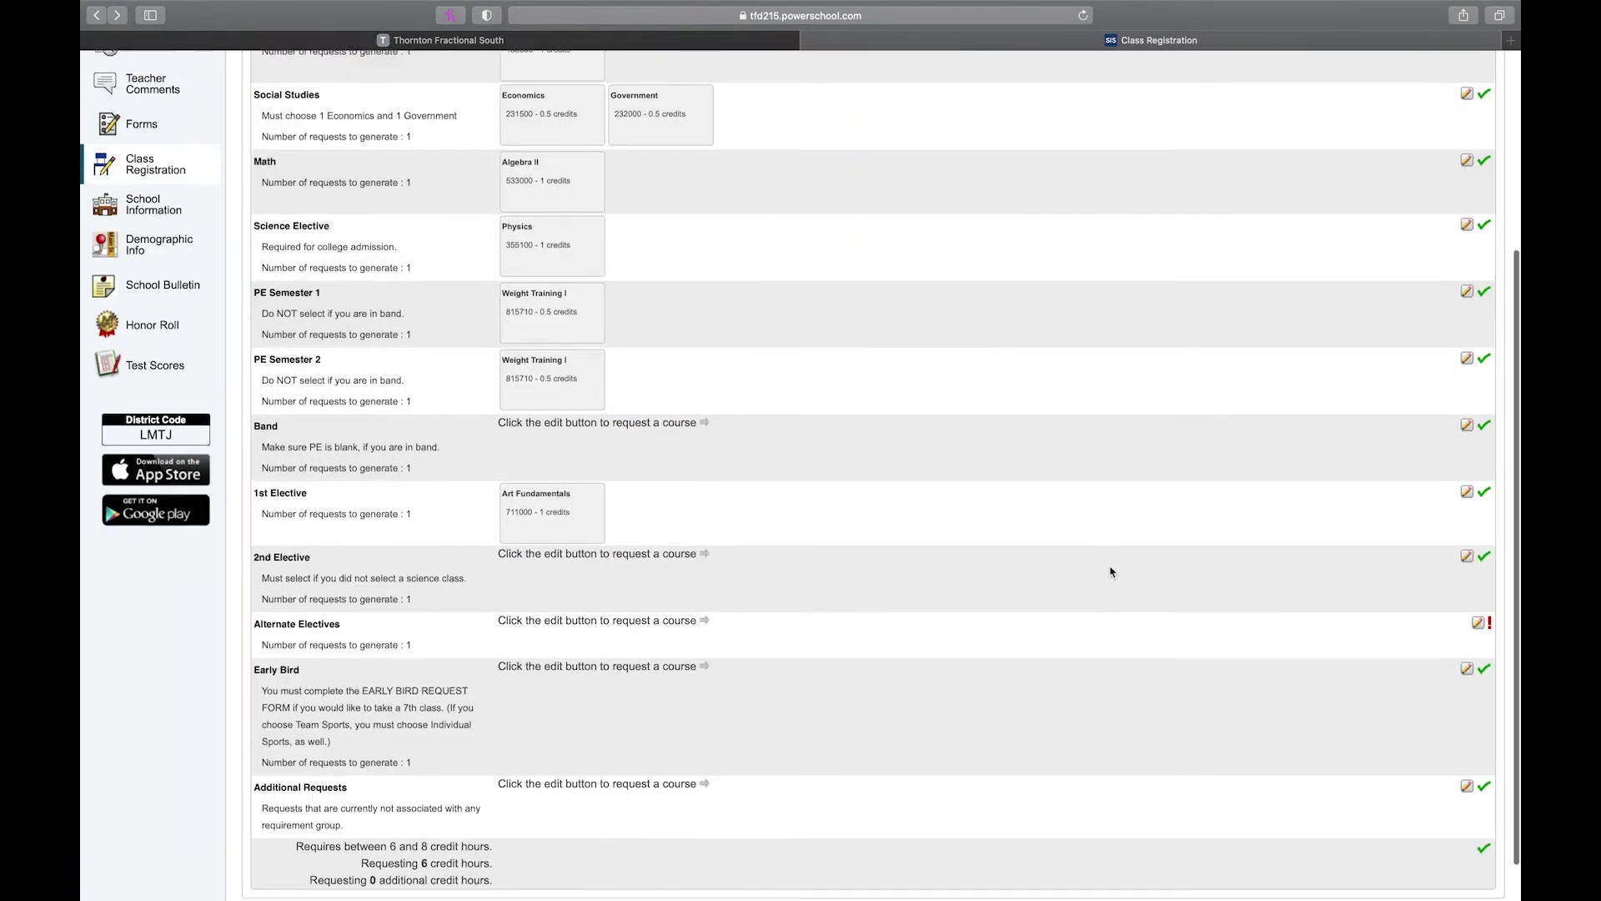
{"action": "scroll", "coordinate": [1111, 572], "scroll_direction": "up", "scroll_amount": 1}
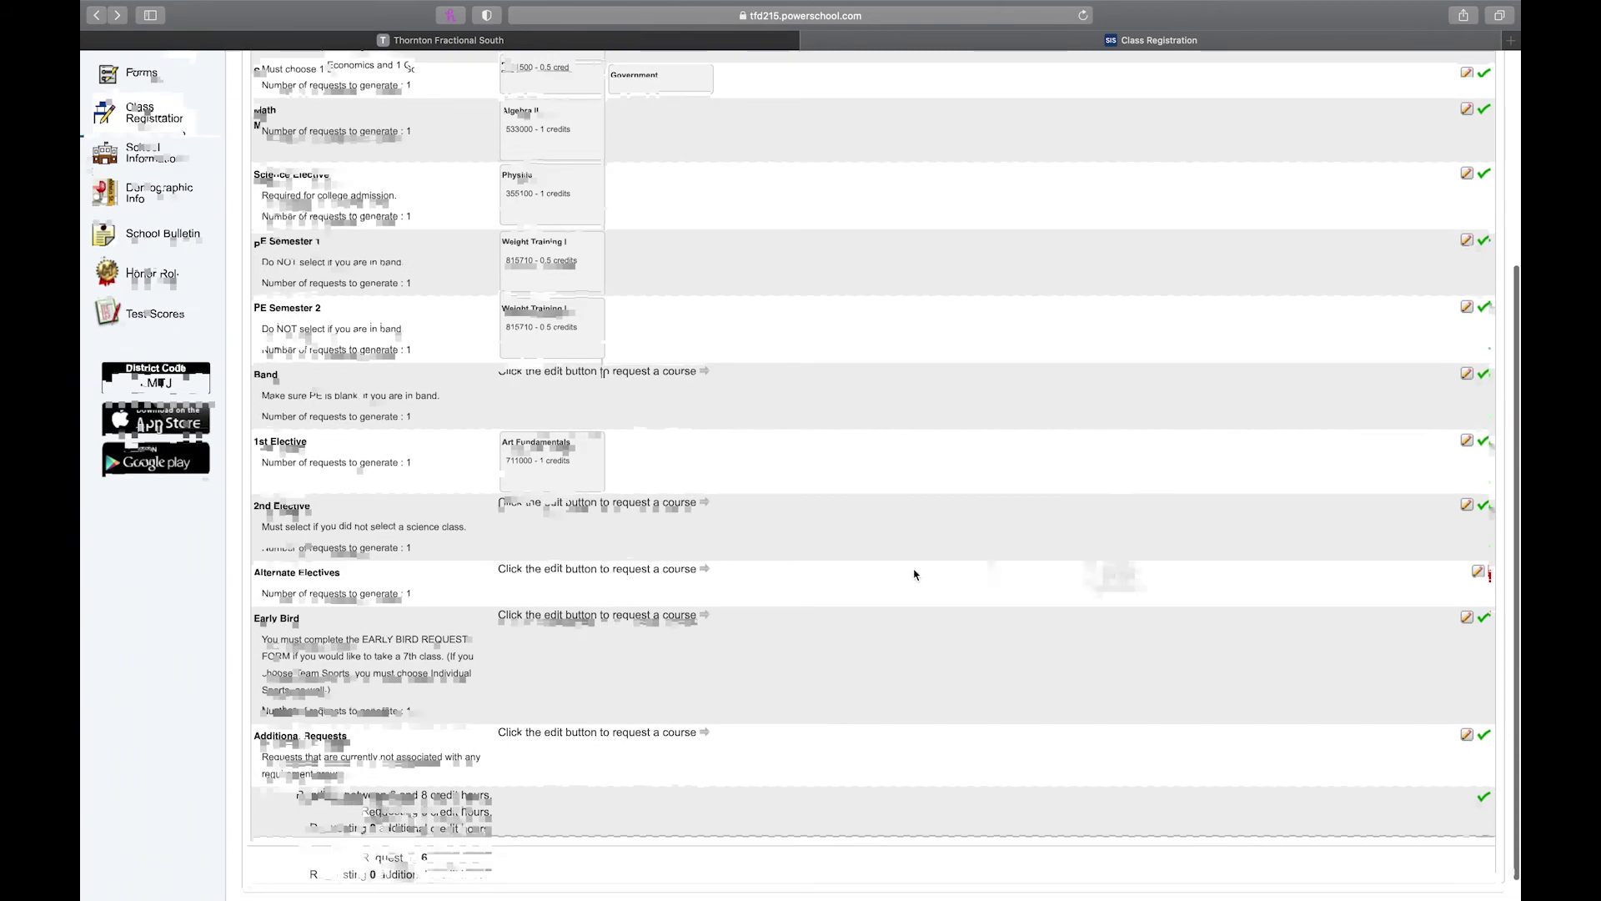
{"action": "scroll", "coordinate": [876, 576], "scroll_direction": "down", "scroll_amount": 2}
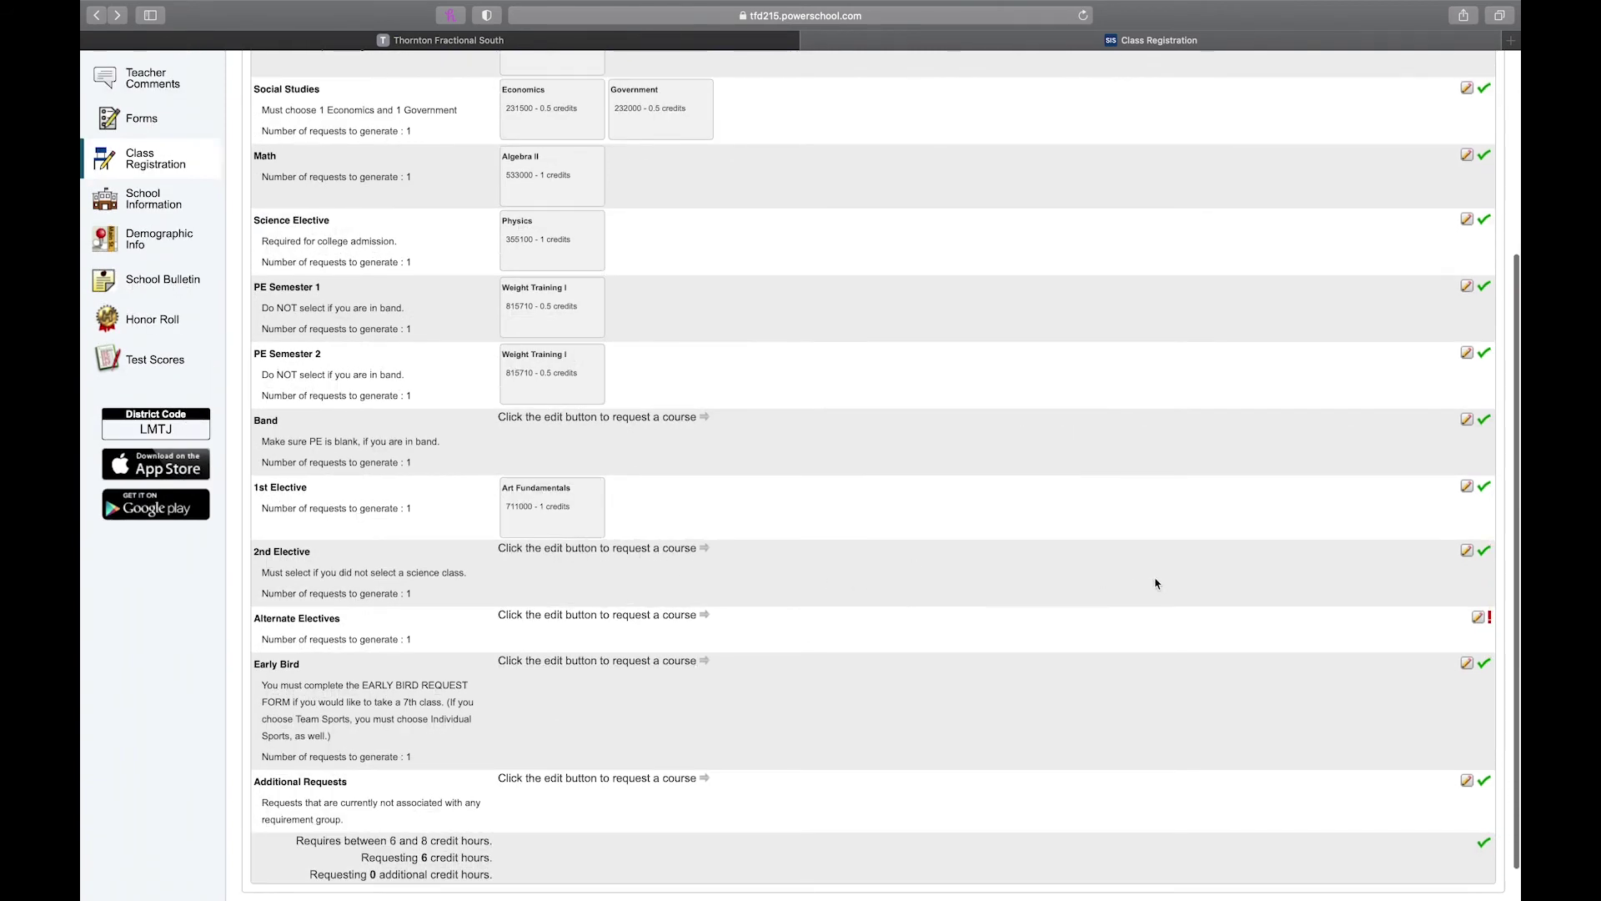
- Sort the 2nd Elective list by credits and request Speech and African-American Literature, 0.5 credits each
{"action": "left_click", "coordinate": [1466, 551]}
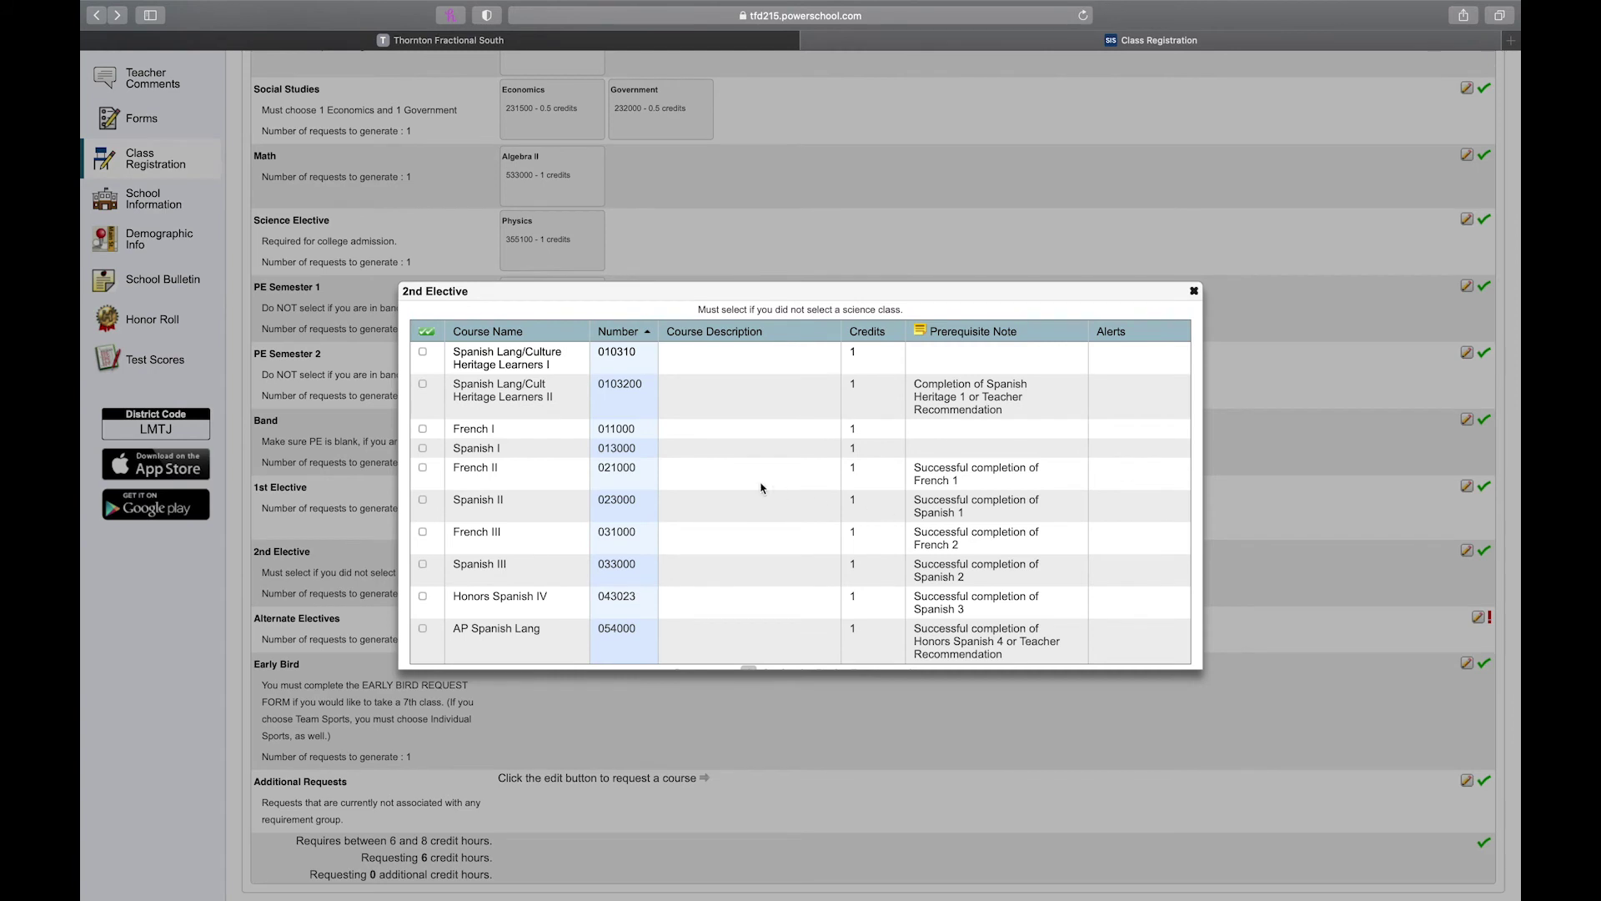
{"action": "scroll", "coordinate": [760, 487], "scroll_direction": "down", "scroll_amount": 1}
{"action": "scroll", "coordinate": [761, 488], "scroll_direction": "down", "scroll_amount": 2}
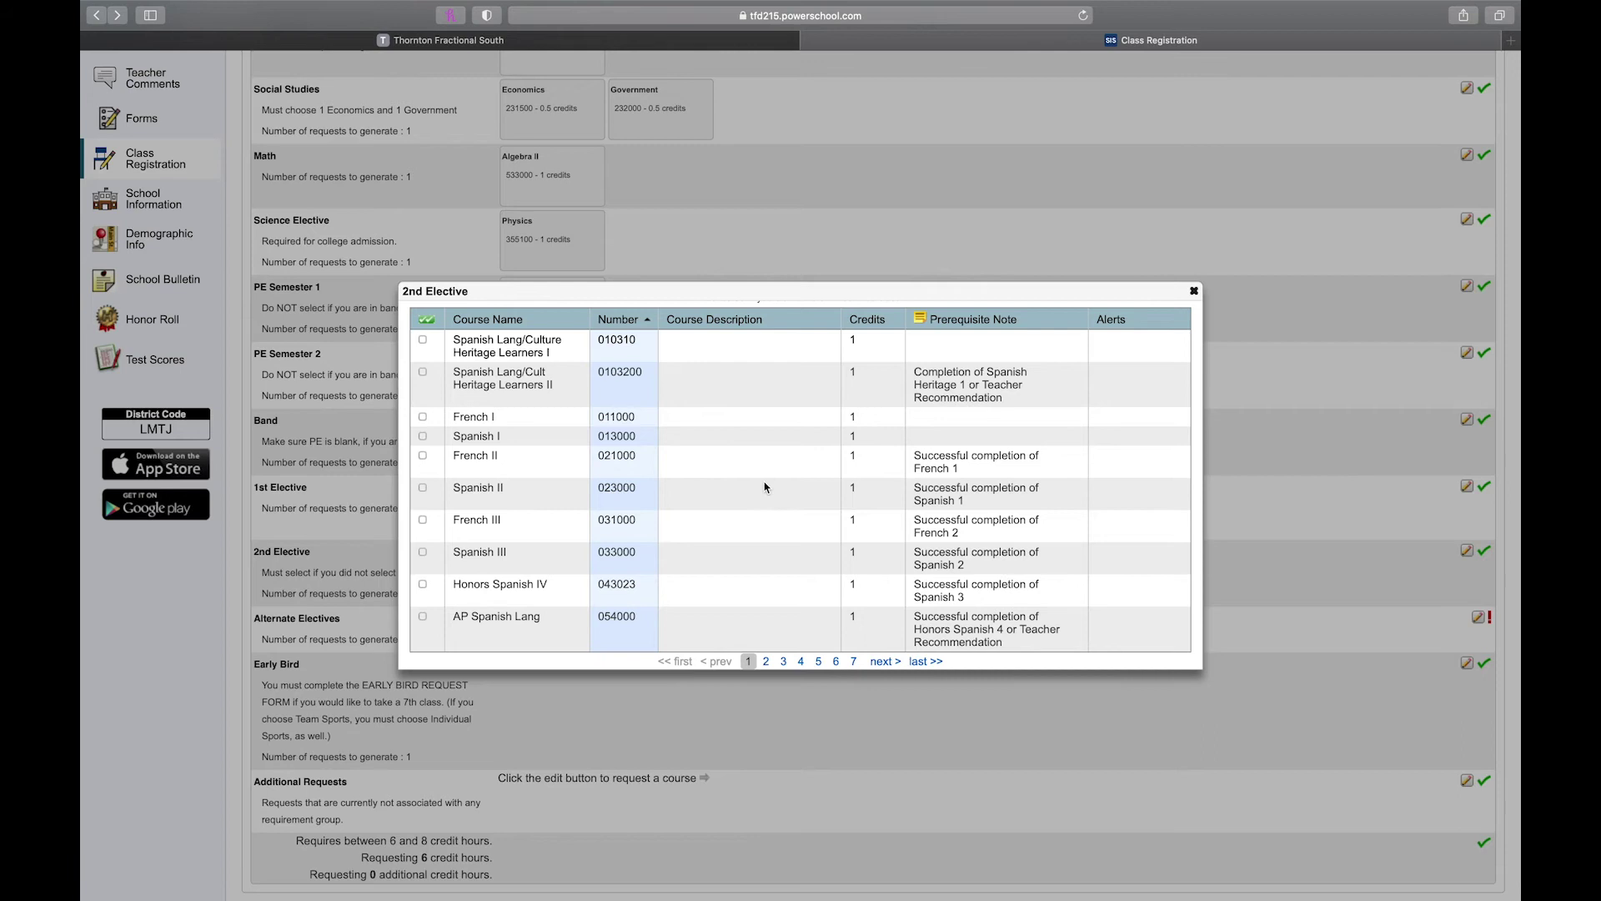
{"action": "left_click", "coordinate": [765, 662]}
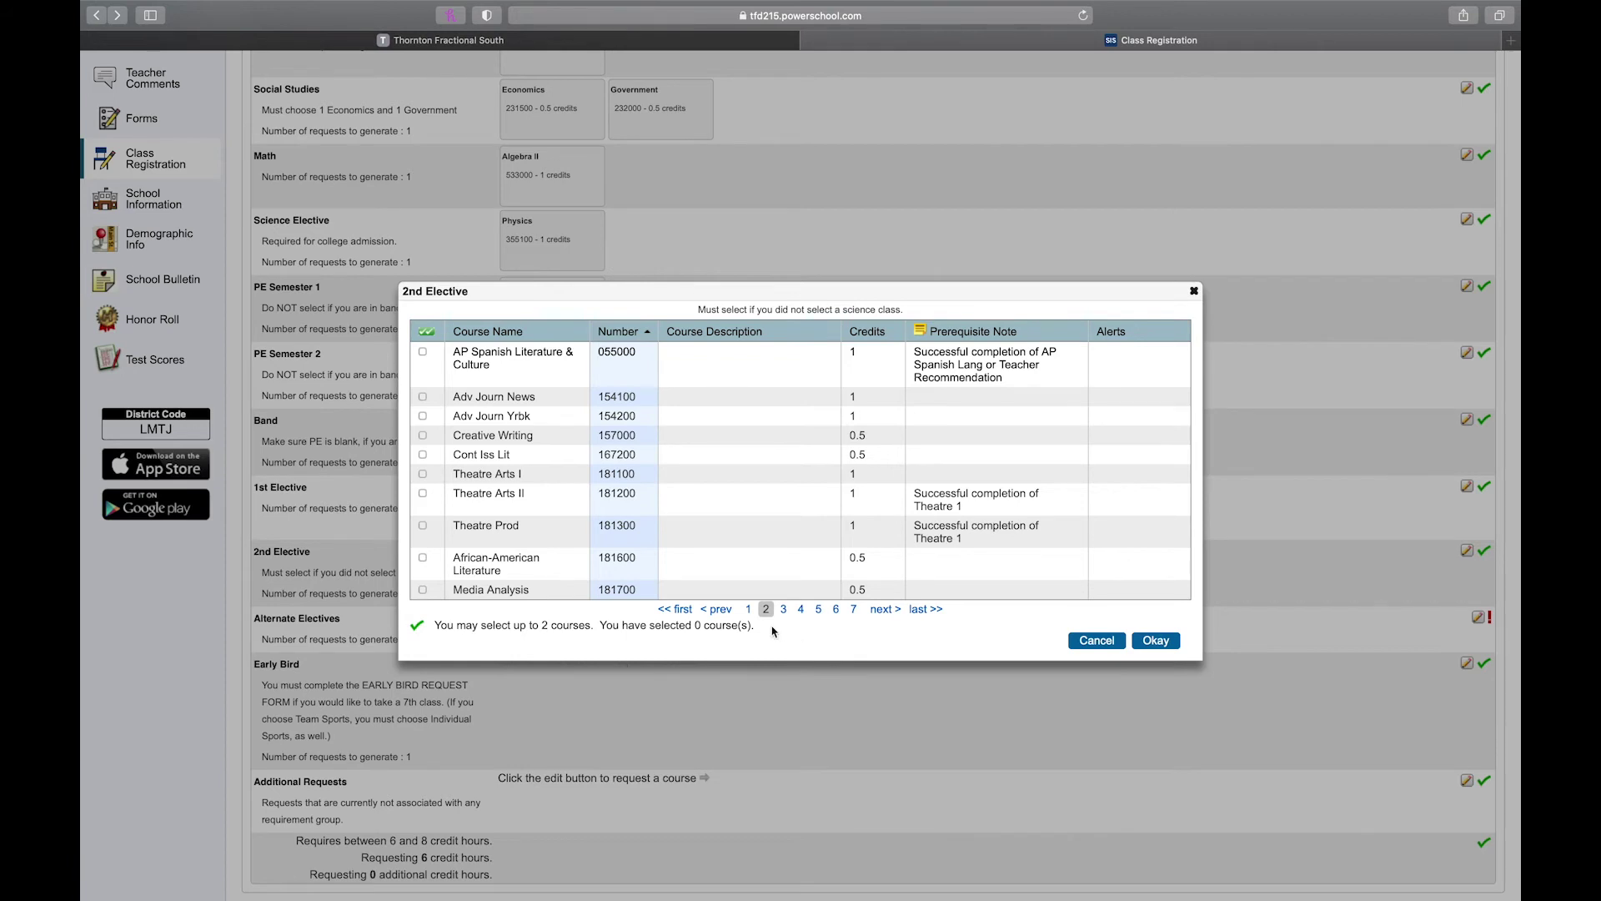
{"action": "left_click", "coordinate": [748, 611]}
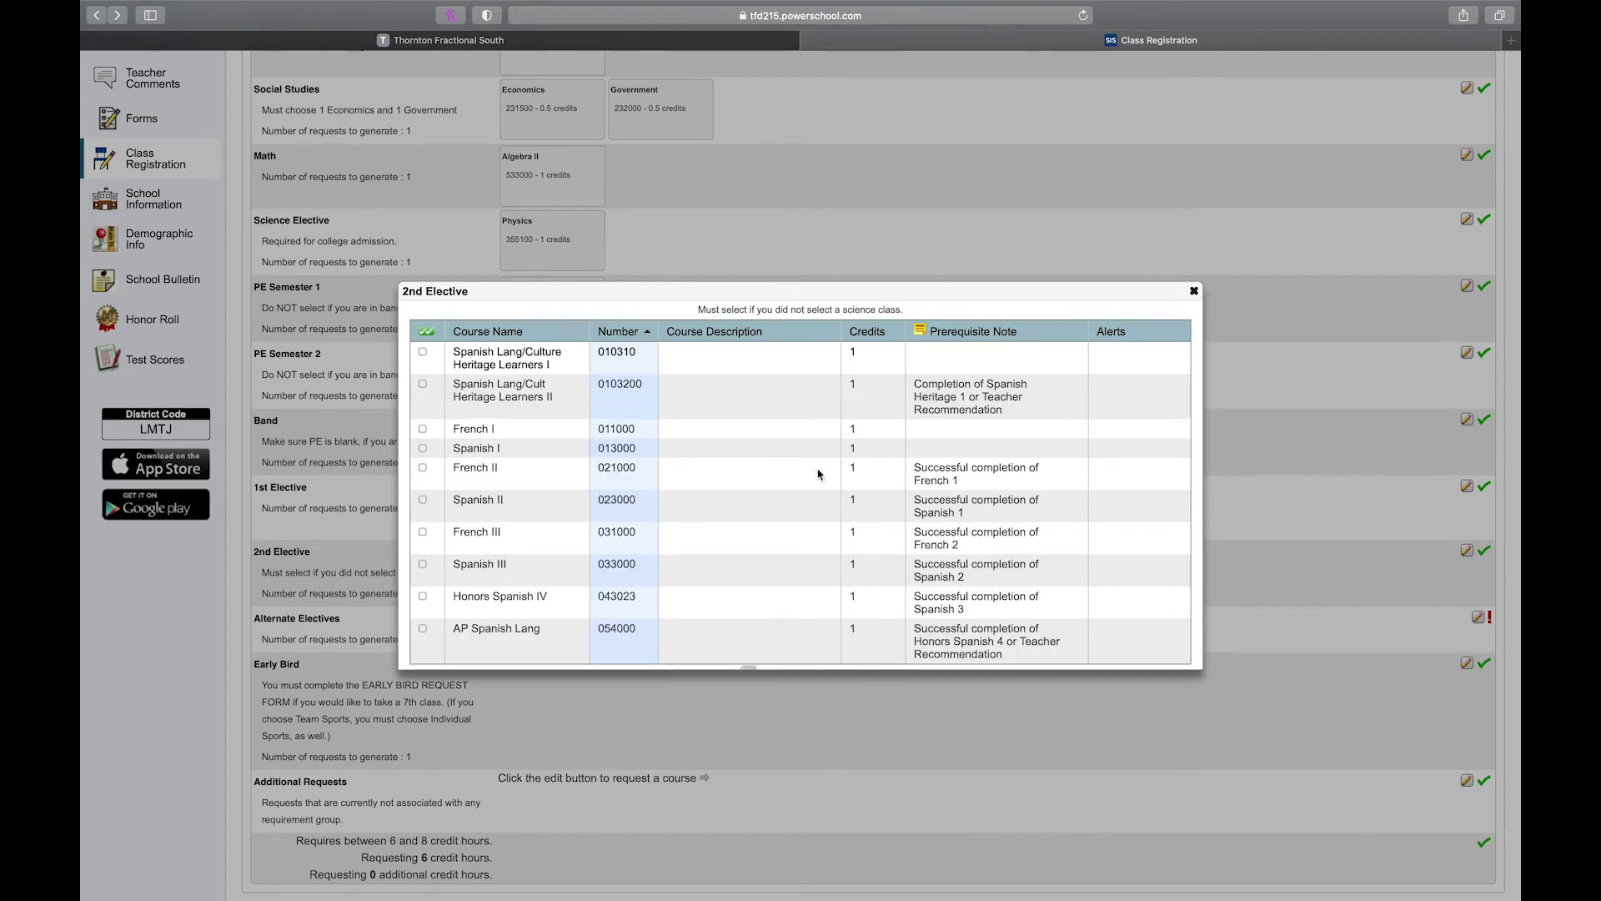
{"action": "left_click", "coordinate": [872, 334]}
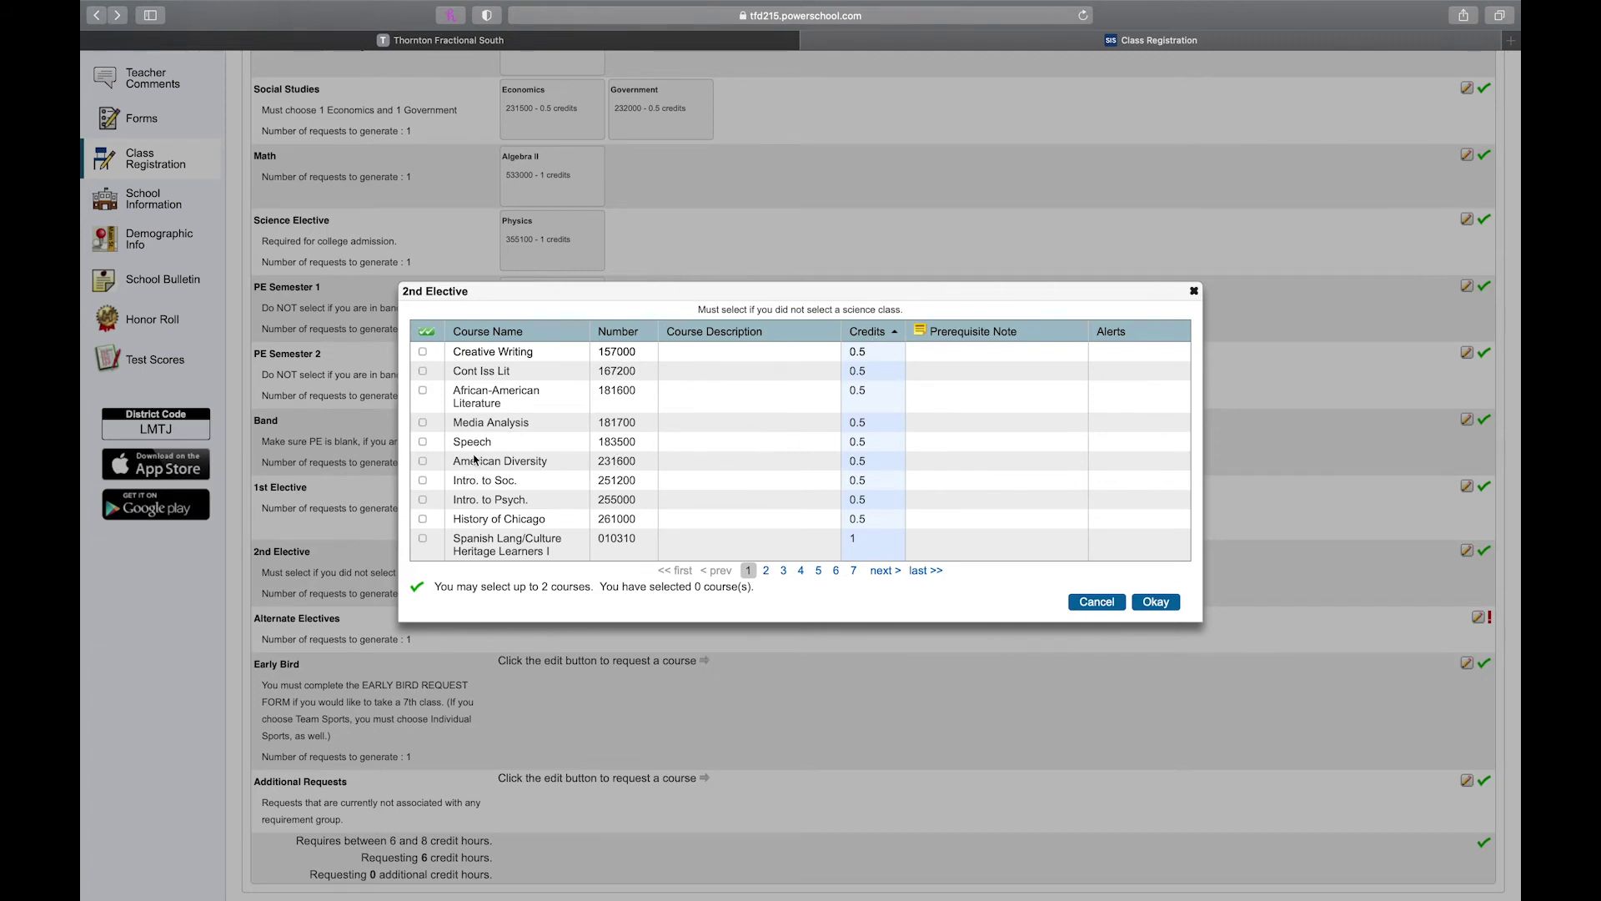
{"action": "left_click", "coordinate": [423, 442]}
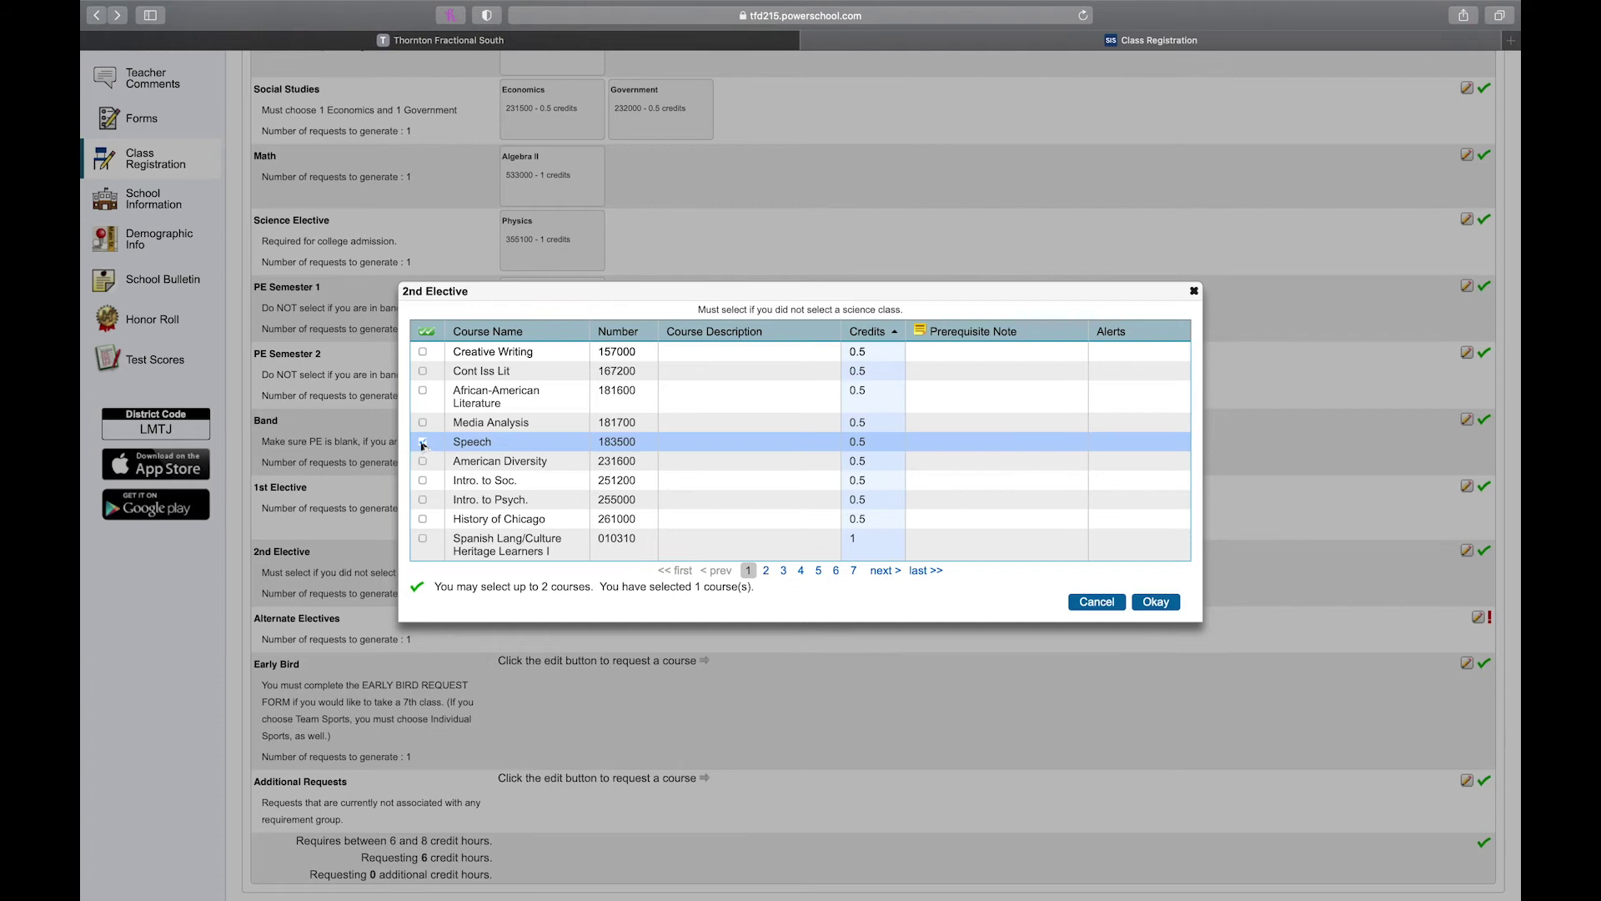
{"action": "left_click", "coordinate": [423, 392]}
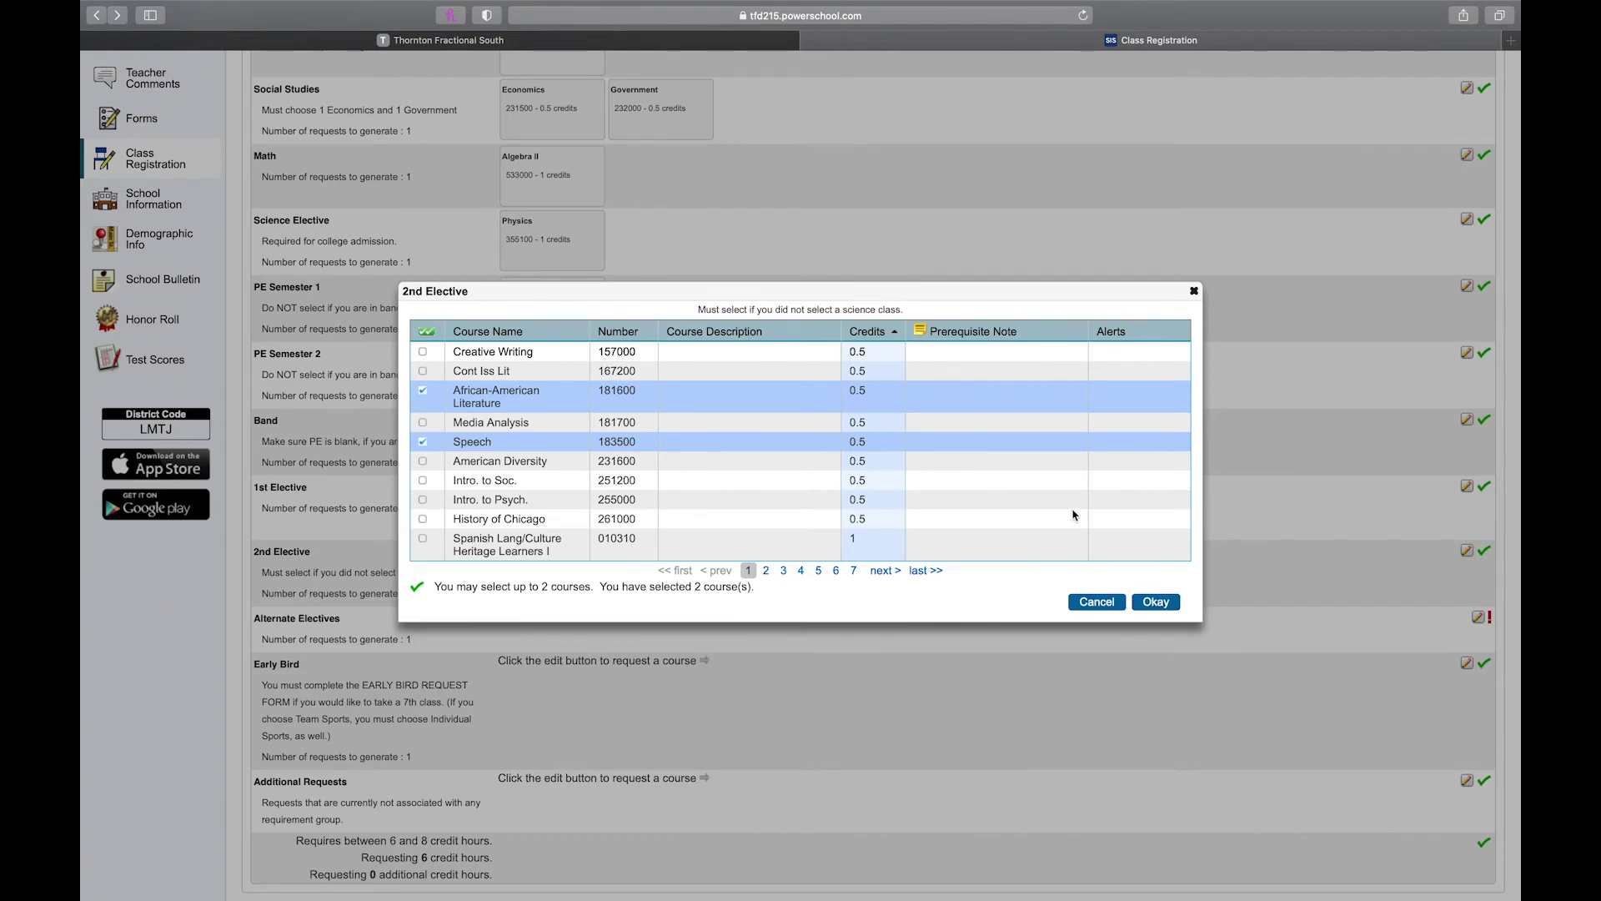
{"action": "left_click", "coordinate": [1153, 598]}
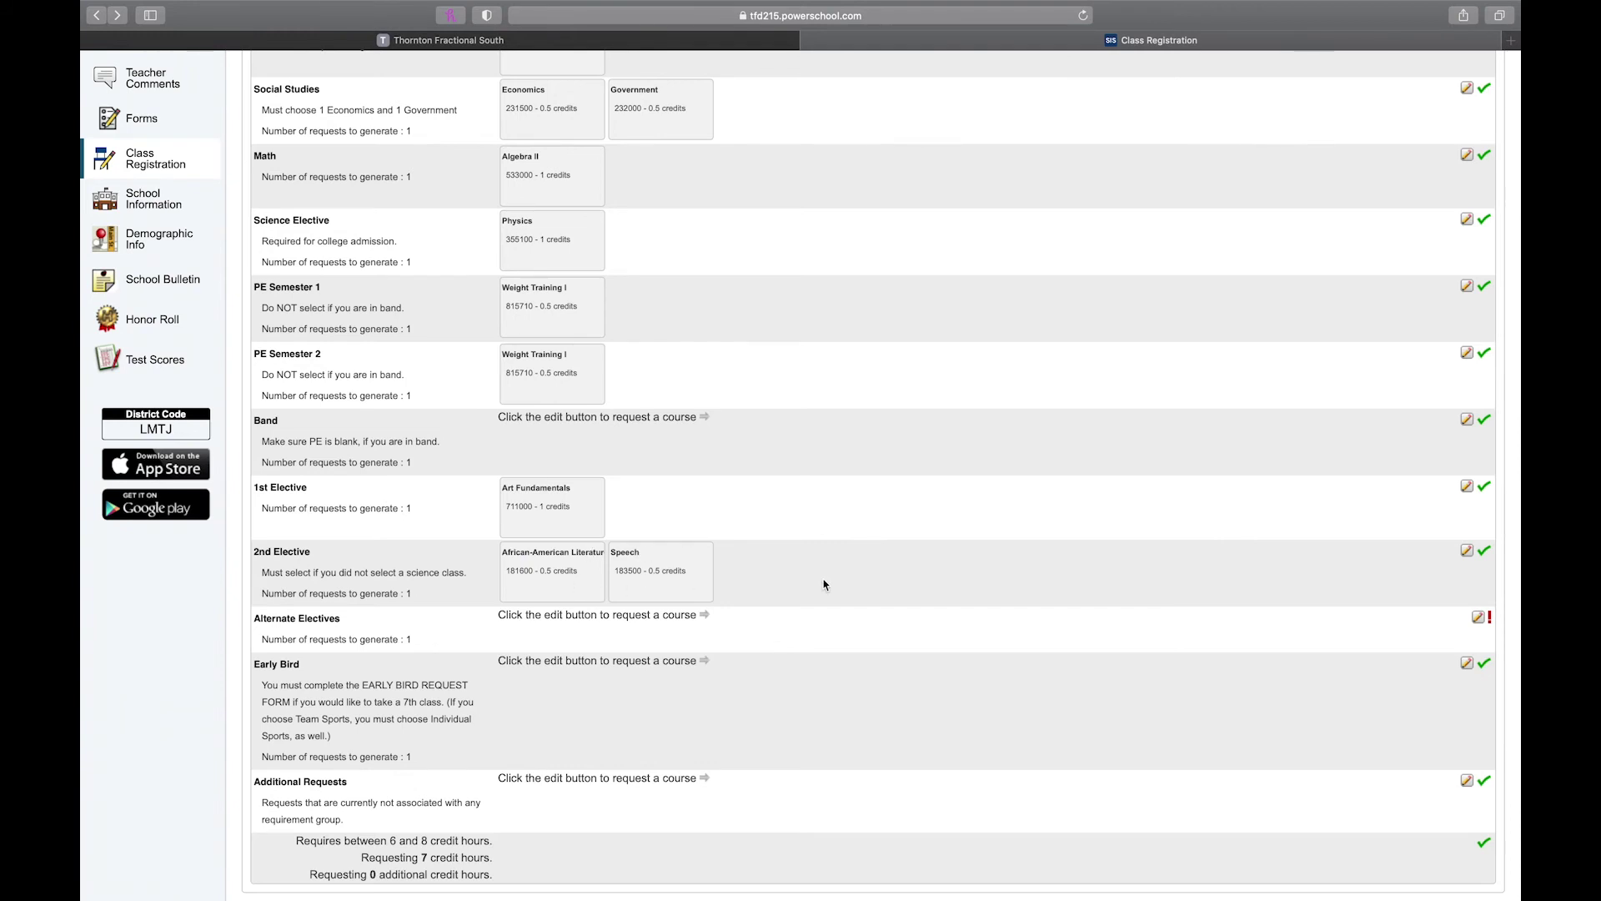
{"action": "scroll", "coordinate": [914, 630], "scroll_direction": "down", "scroll_amount": 1}
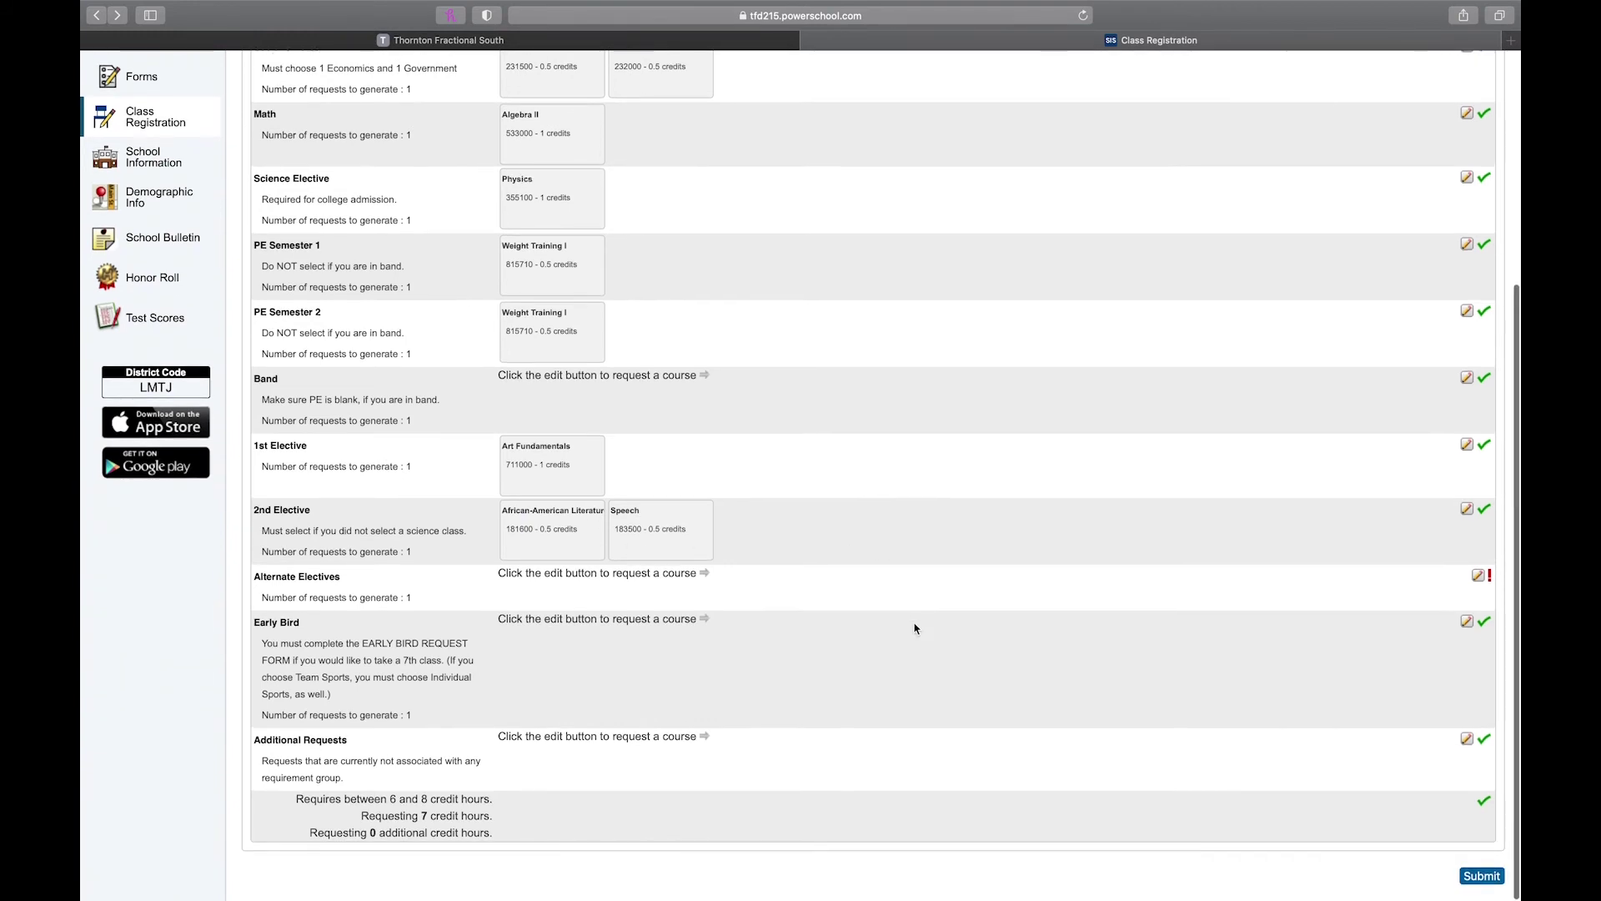
- Pick Intro Engineer (664000, 1 credit) from page 5 of the Alternate Electives list
{"action": "left_click", "coordinate": [1478, 577]}
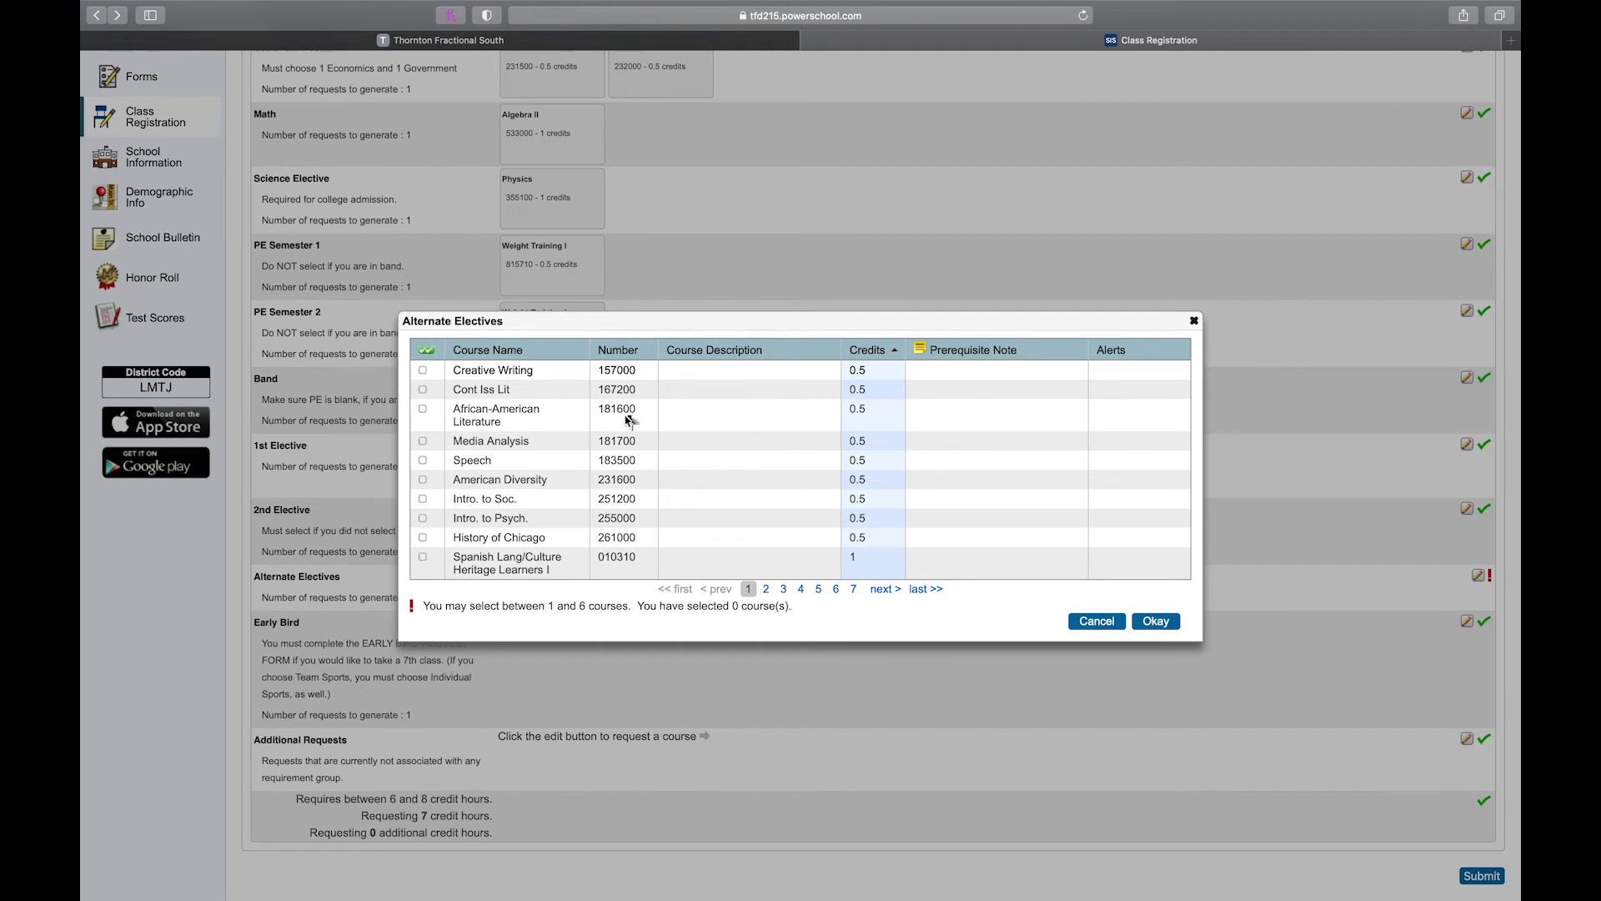
{"action": "left_click", "coordinate": [872, 357]}
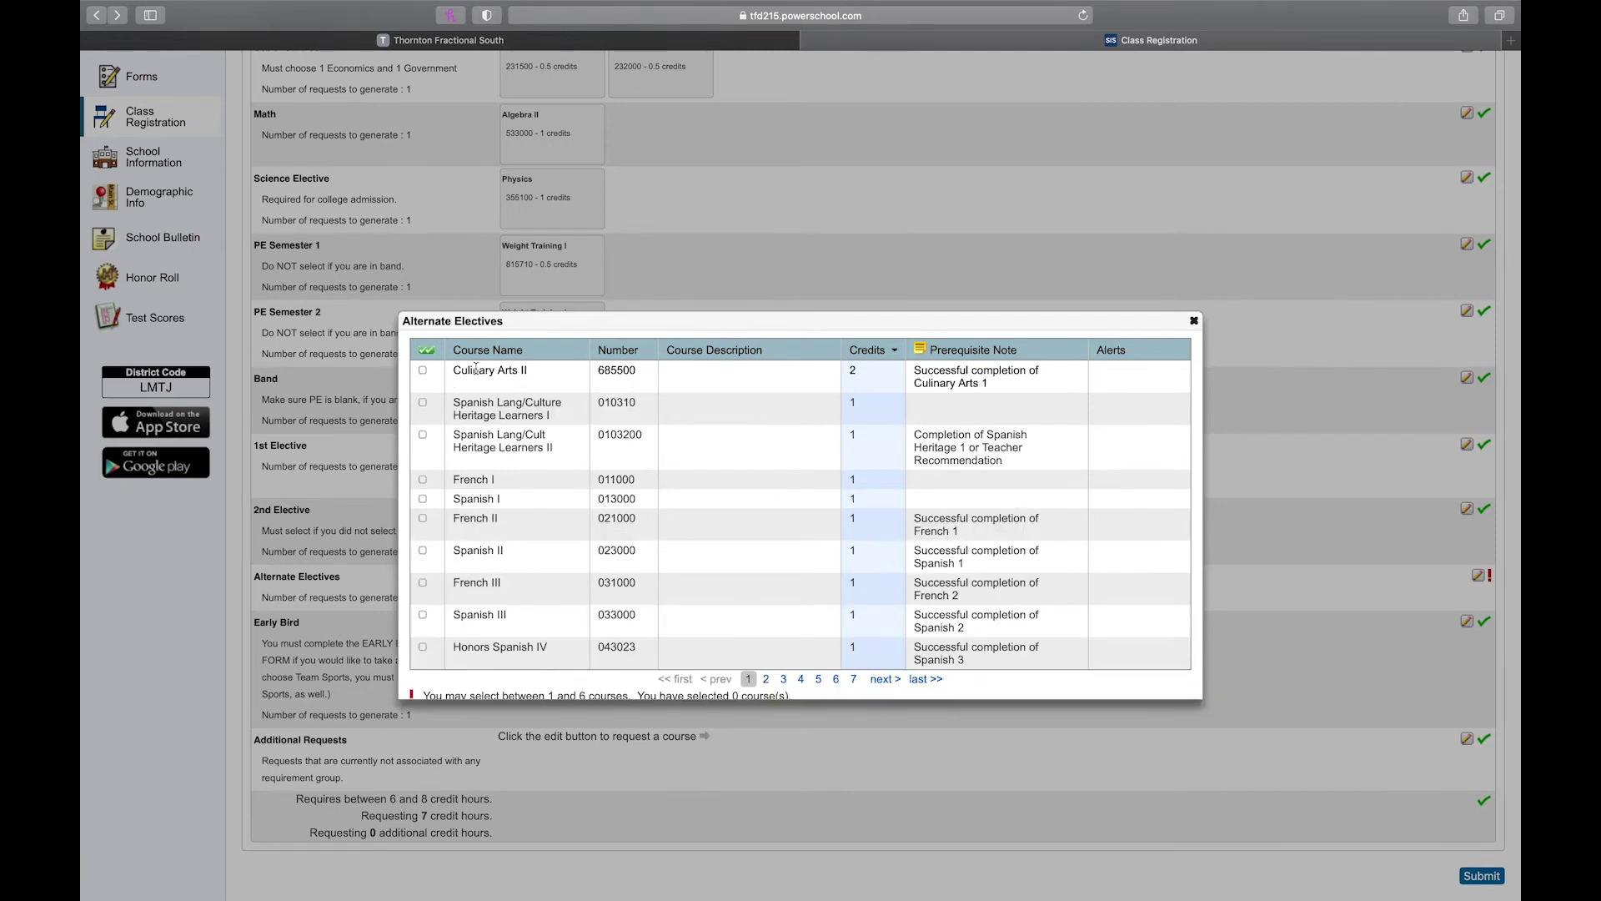
{"action": "left_click", "coordinate": [615, 352]}
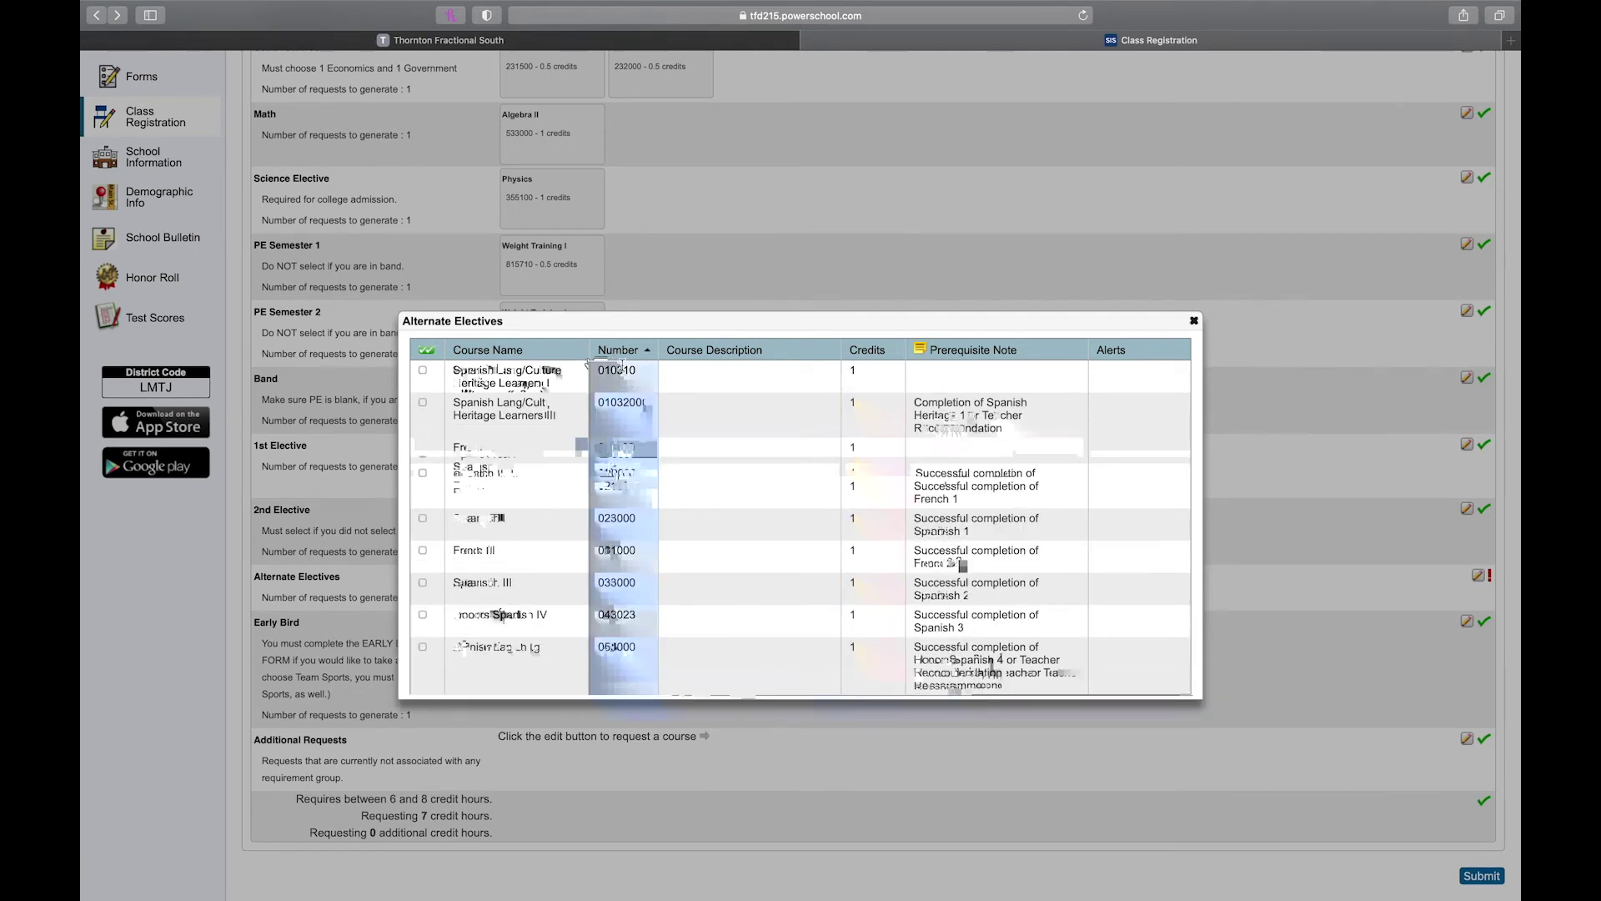
{"action": "scroll", "coordinate": [617, 350], "scroll_direction": "down", "scroll_amount": 1}
{"action": "scroll", "coordinate": [617, 350], "scroll_direction": "down", "scroll_amount": 1}
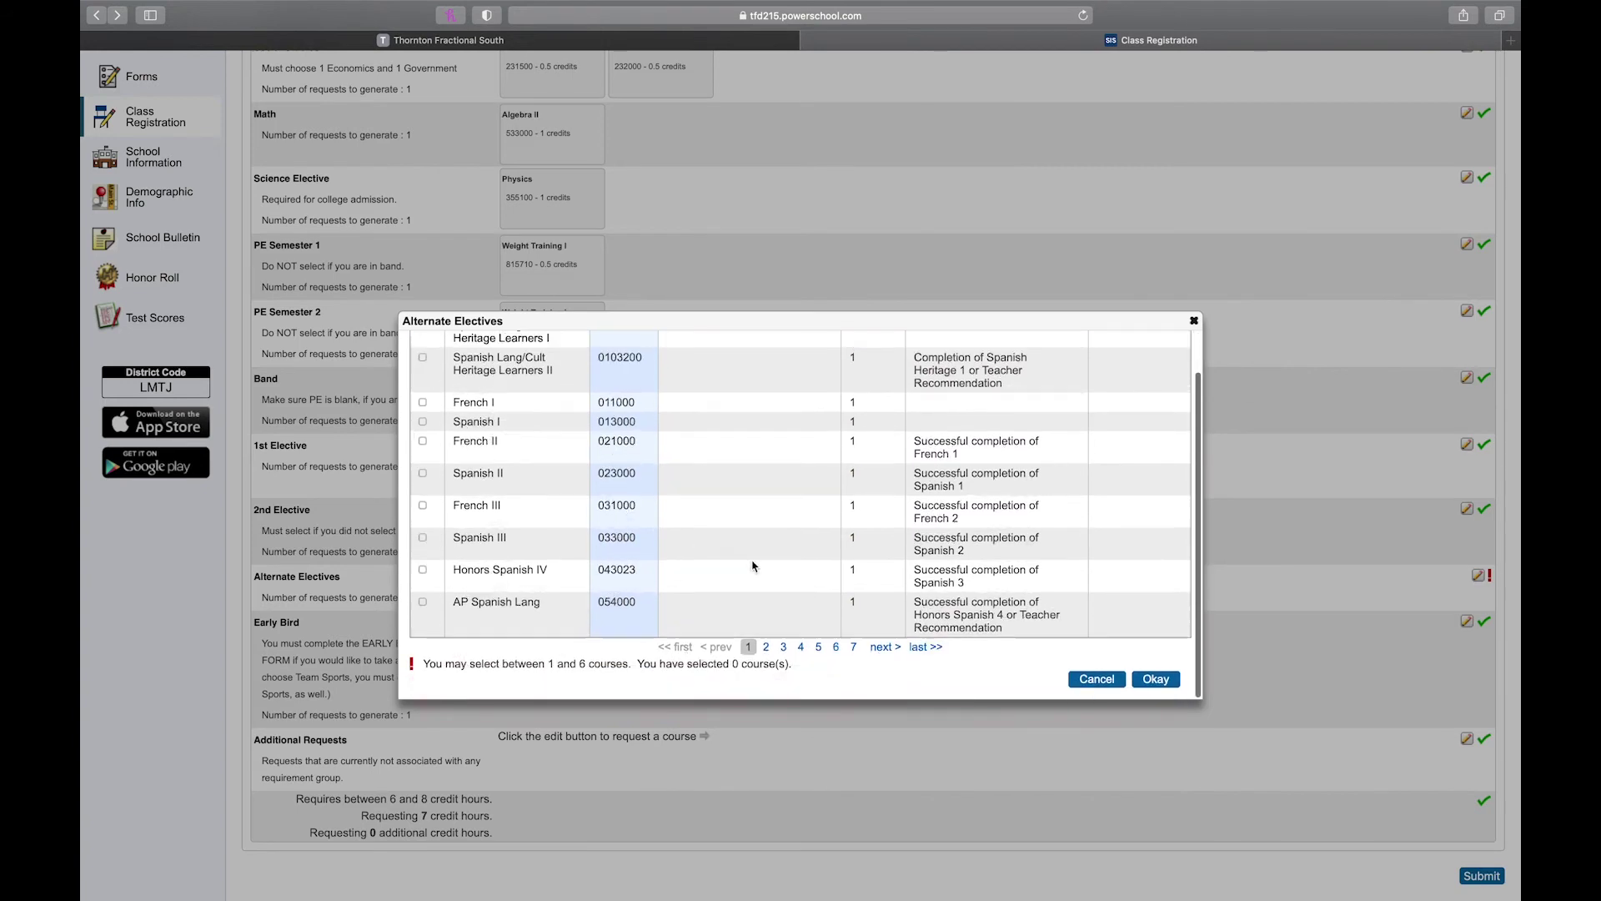
{"action": "left_click", "coordinate": [837, 647]}
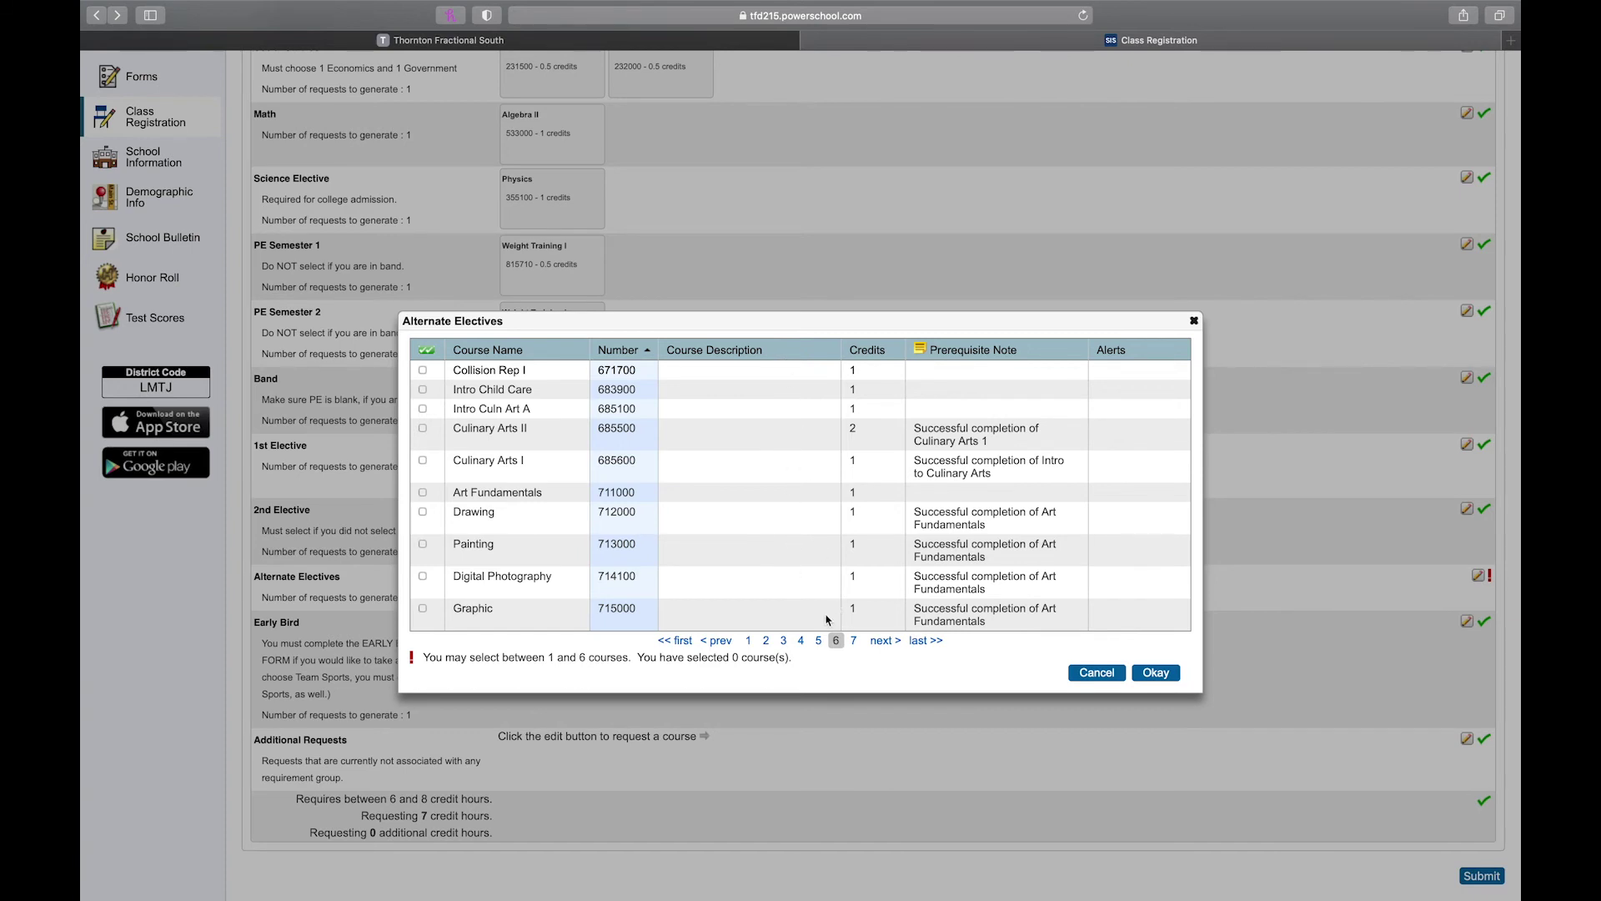
{"action": "left_click", "coordinate": [819, 645]}
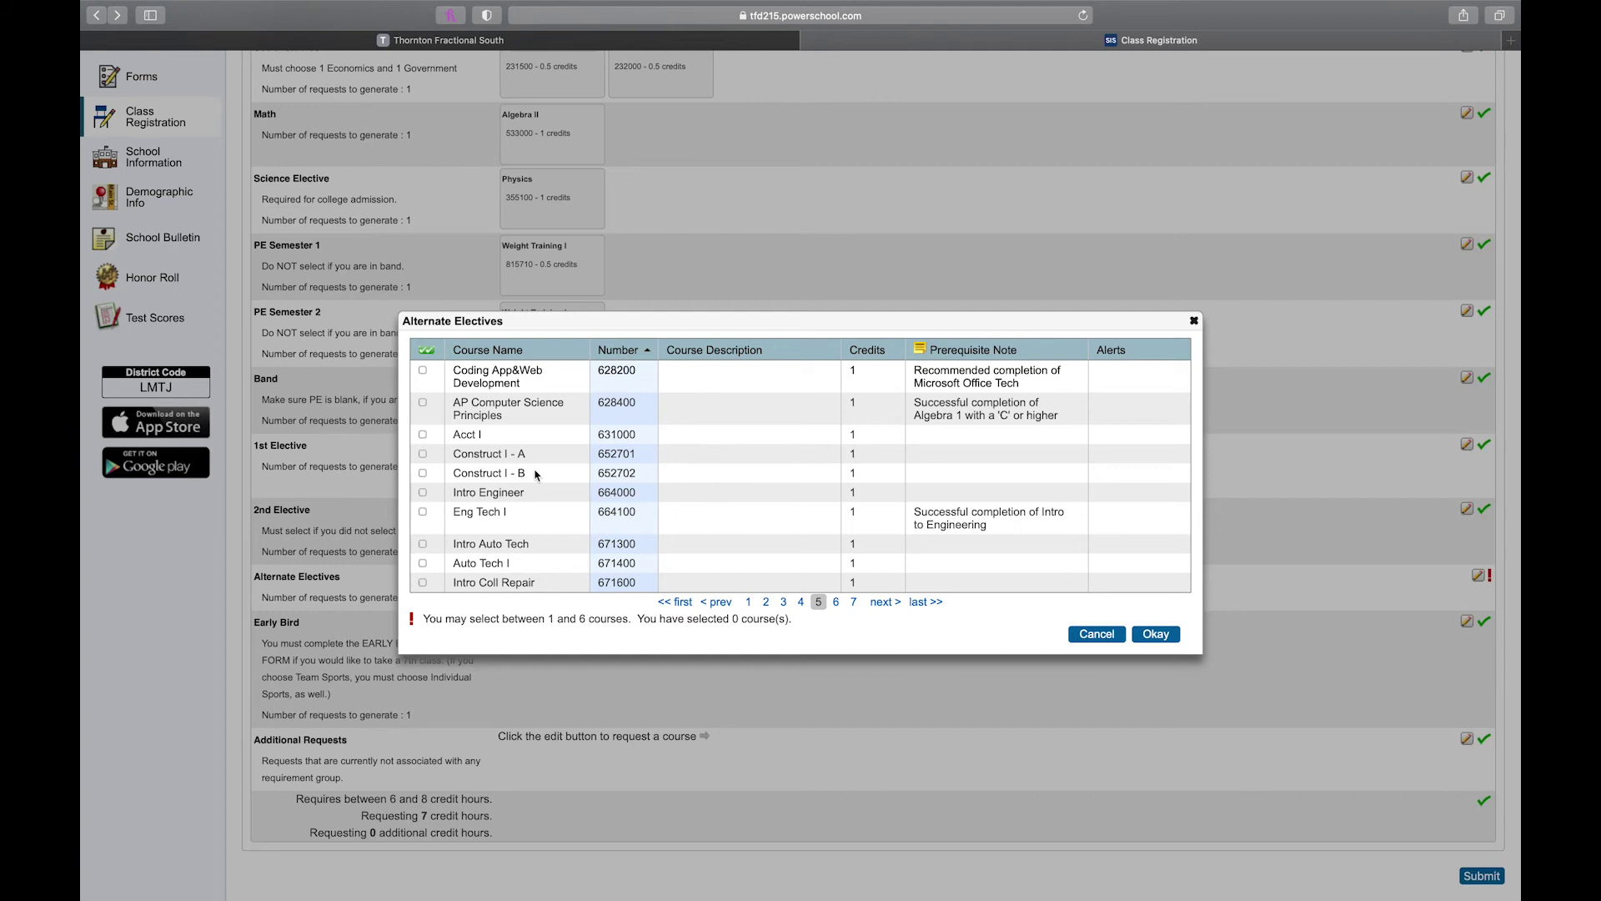
{"action": "left_click", "coordinate": [423, 493]}
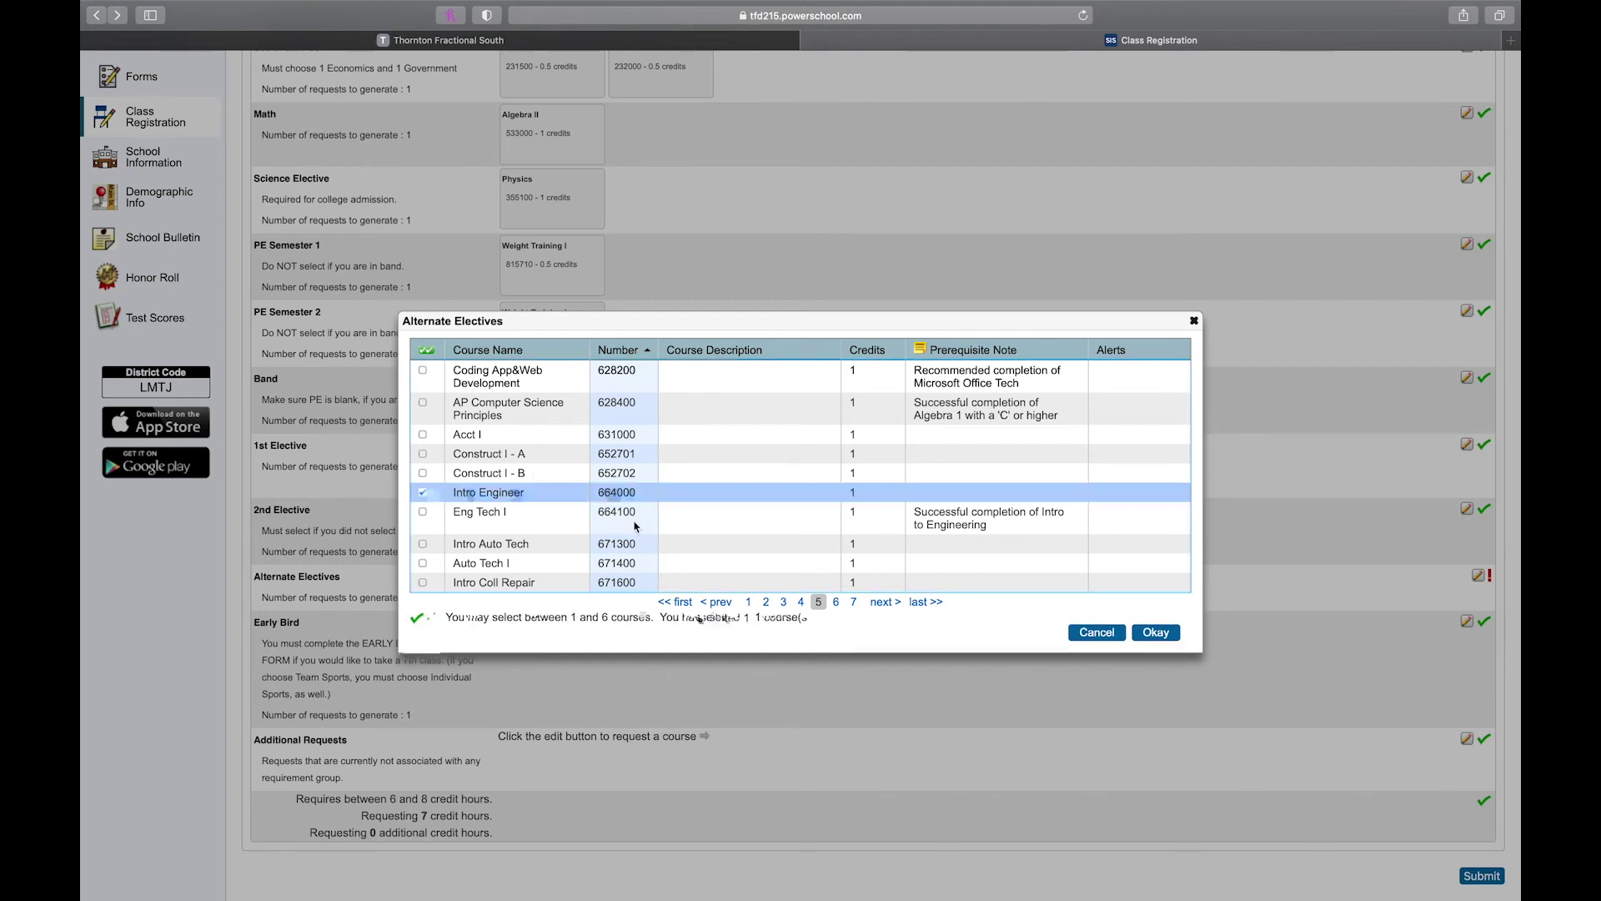
{"action": "left_click", "coordinate": [1156, 634]}
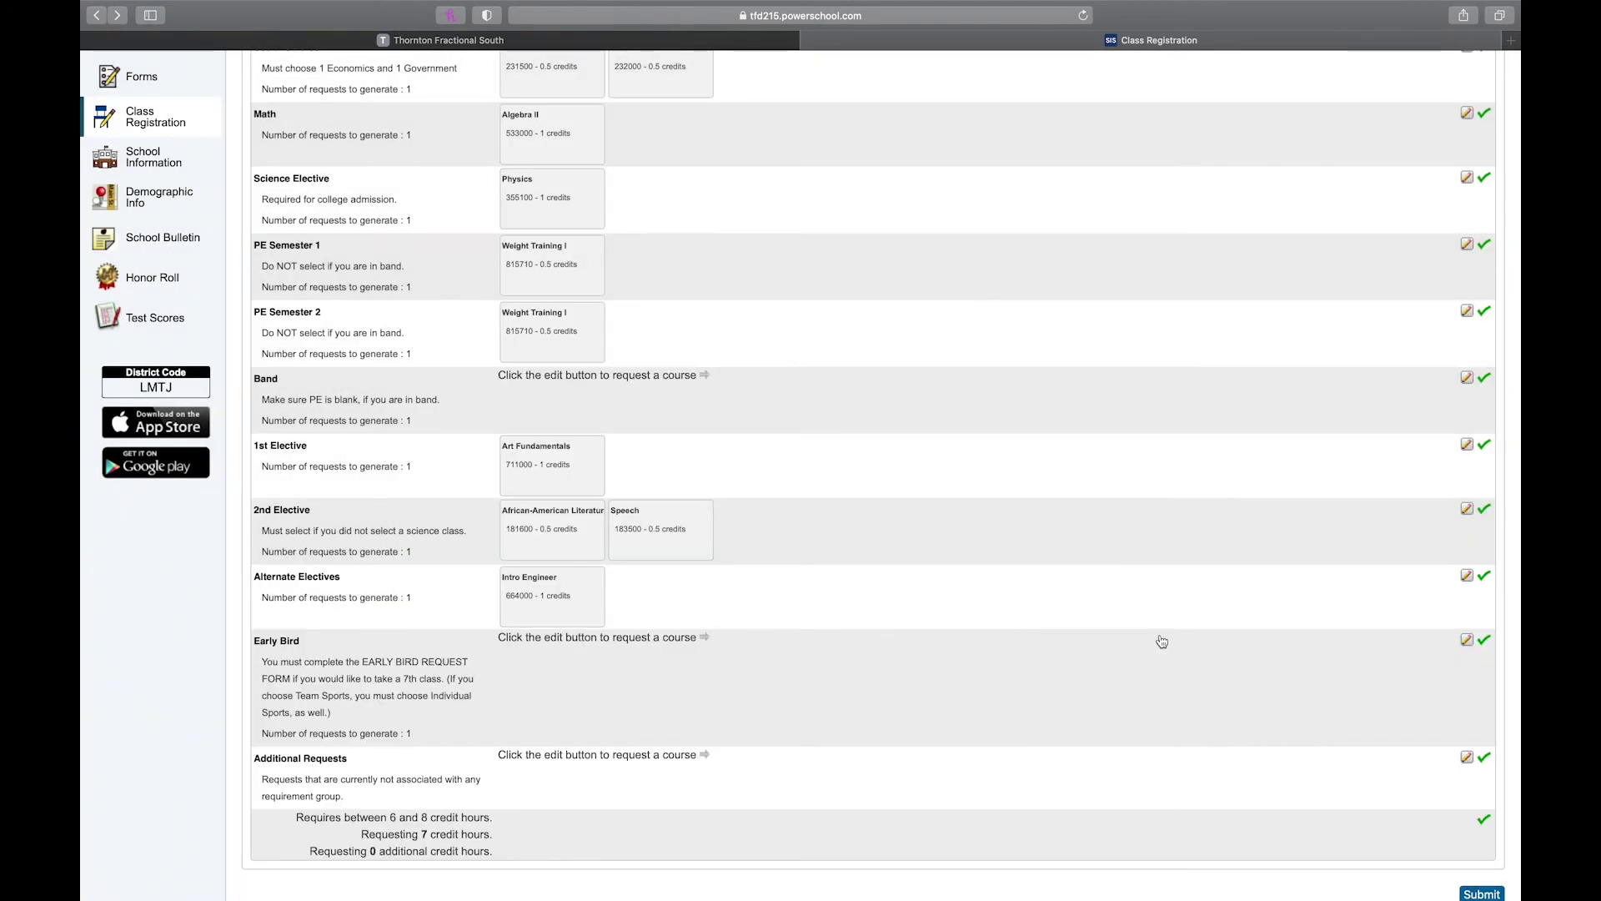
{"action": "scroll", "coordinate": [1162, 641], "scroll_direction": "up", "scroll_amount": 3}
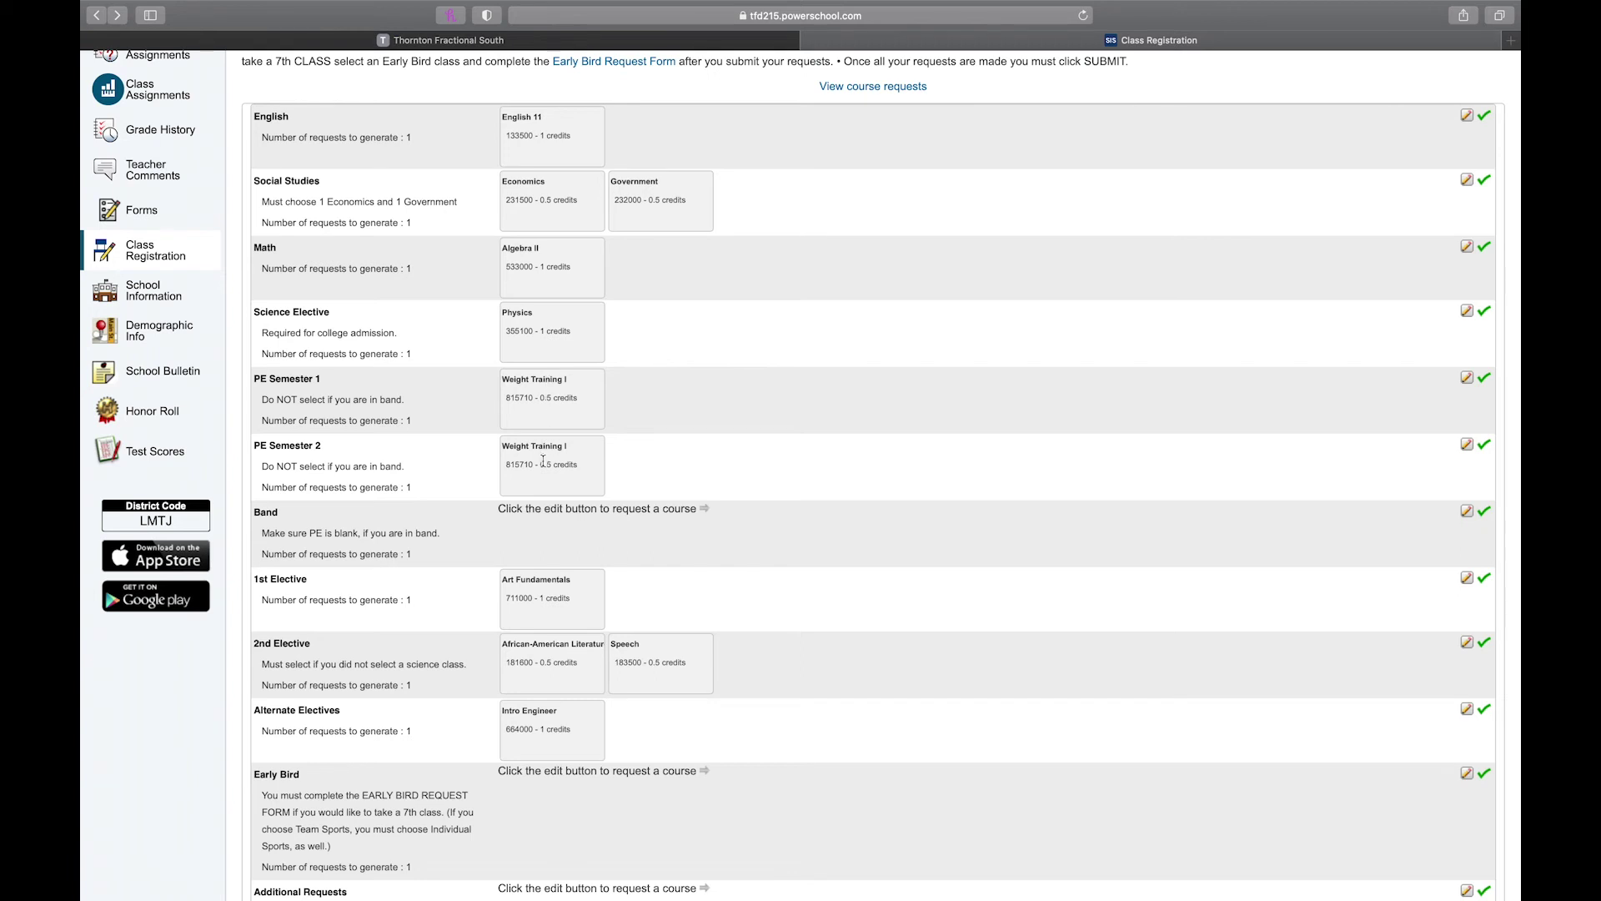
{"action": "scroll", "coordinate": [554, 592], "scroll_direction": "down", "scroll_amount": 2}
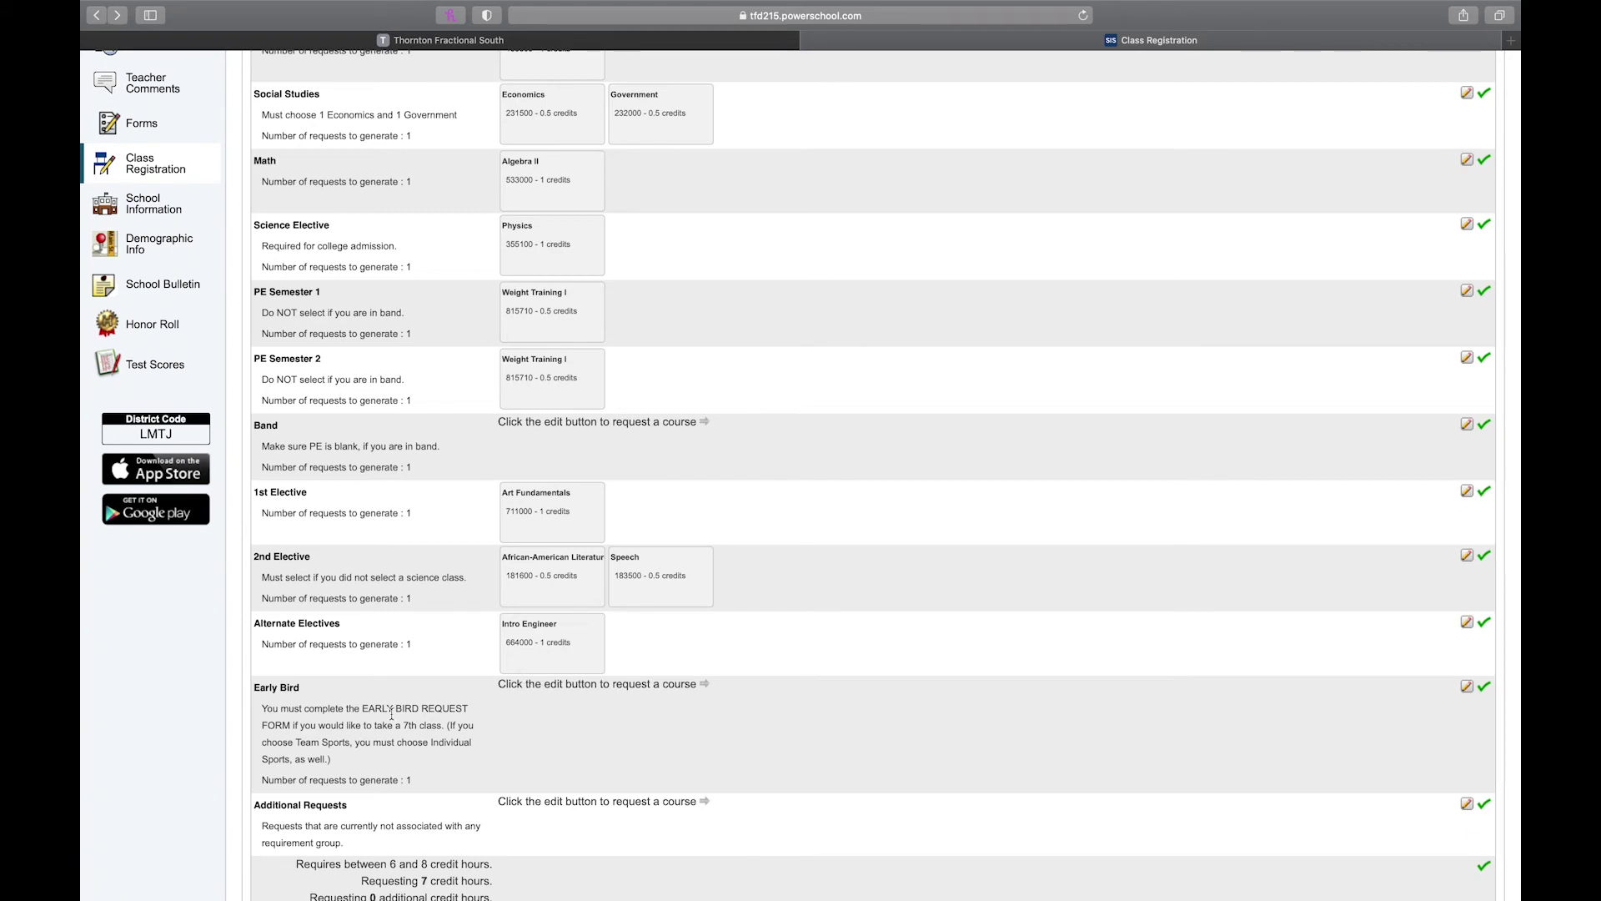
{"action": "scroll", "coordinate": [391, 715], "scroll_direction": "down", "scroll_amount": 1}
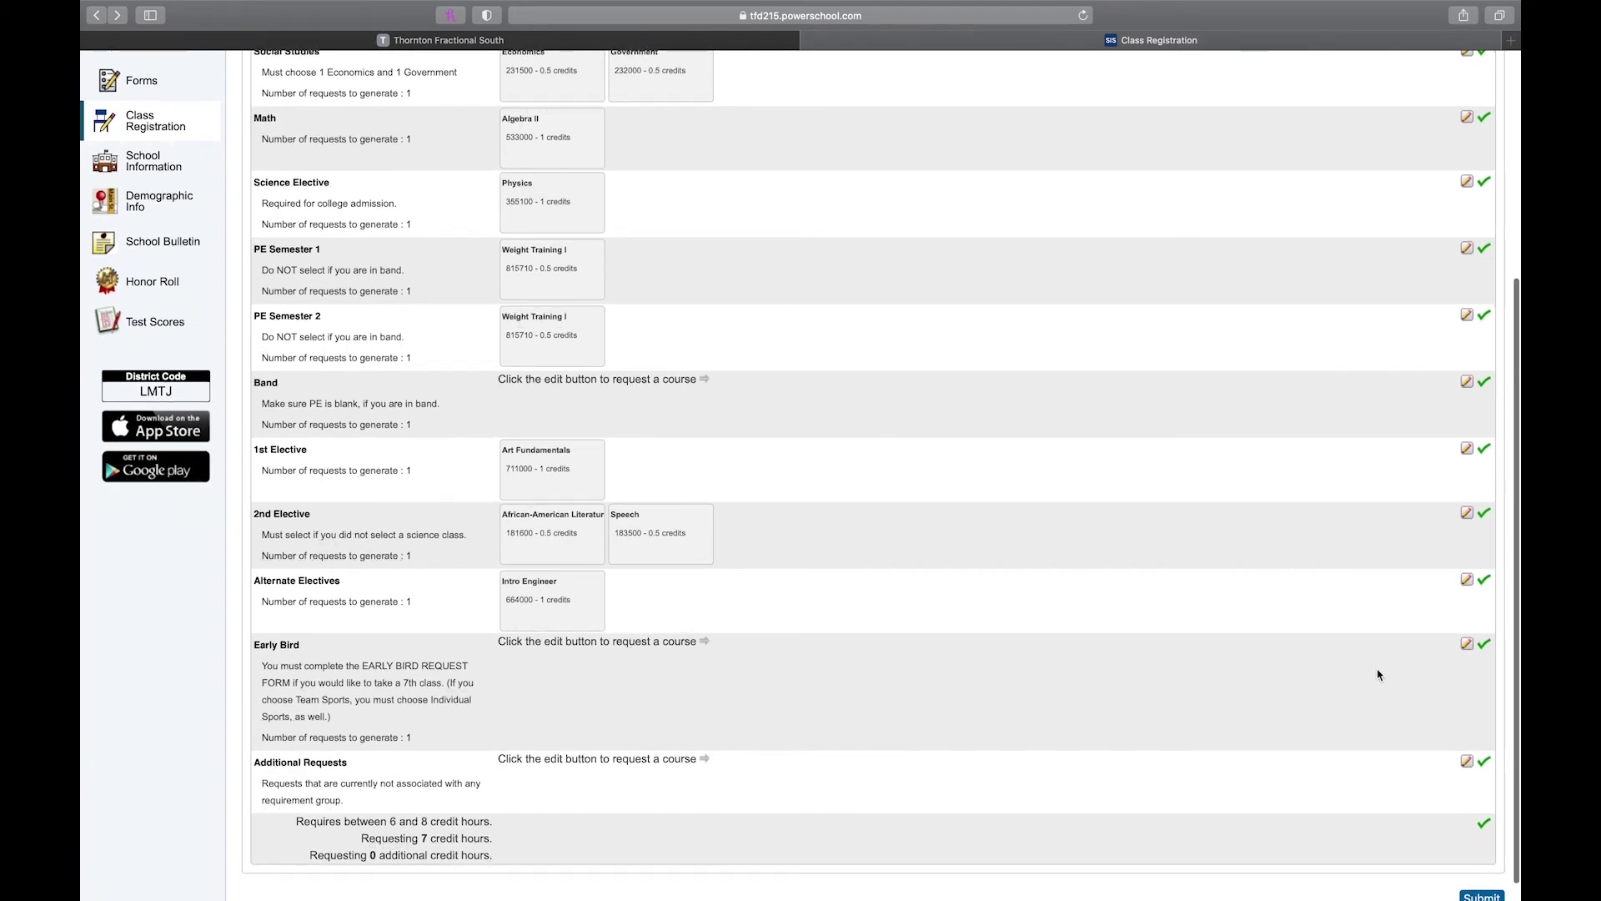
- Request English 11 (1335EB, 1 credit) as the Early Bird course, bringing requested credits to 8
{"action": "left_click", "coordinate": [1467, 648]}
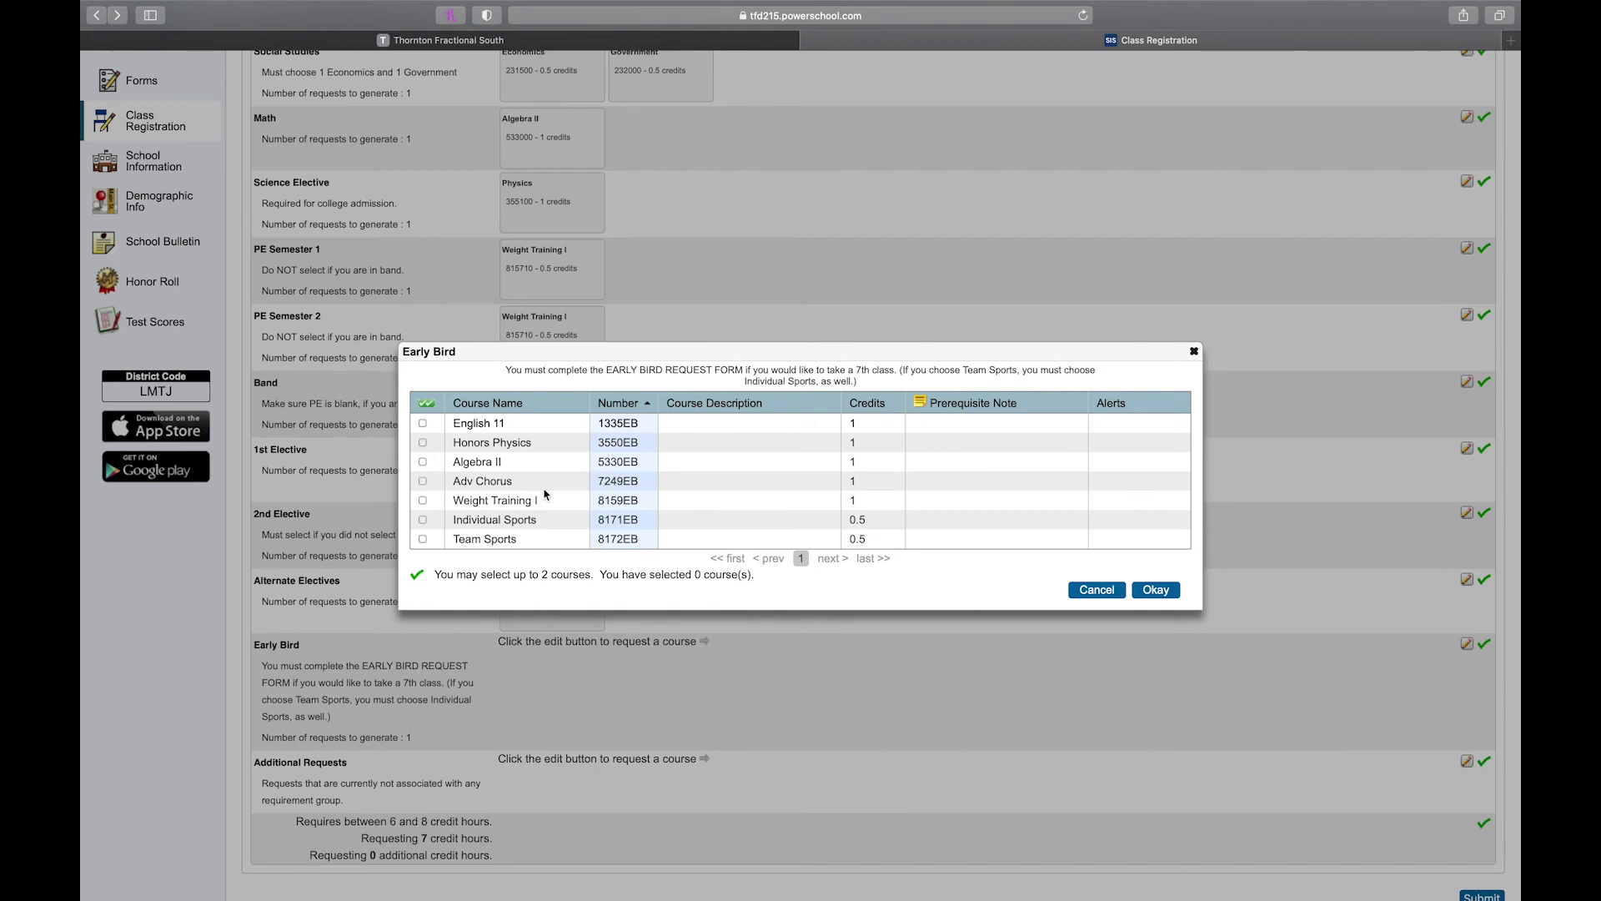
{"action": "scroll", "coordinate": [630, 146], "scroll_direction": "up", "scroll_amount": 3}
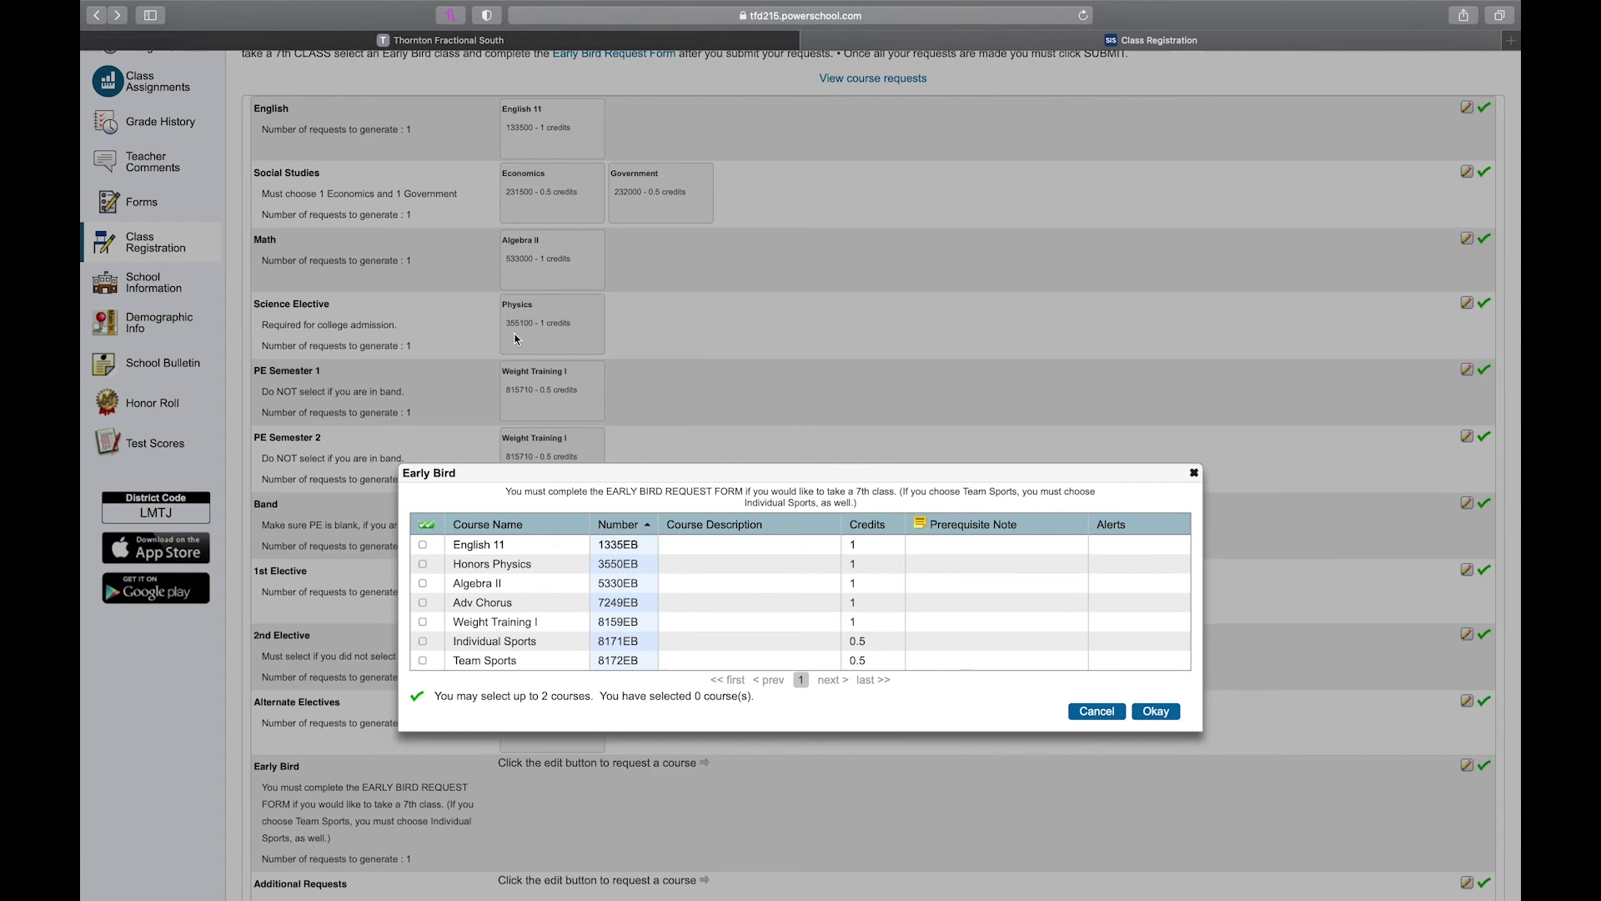
{"action": "left_click", "coordinate": [422, 544]}
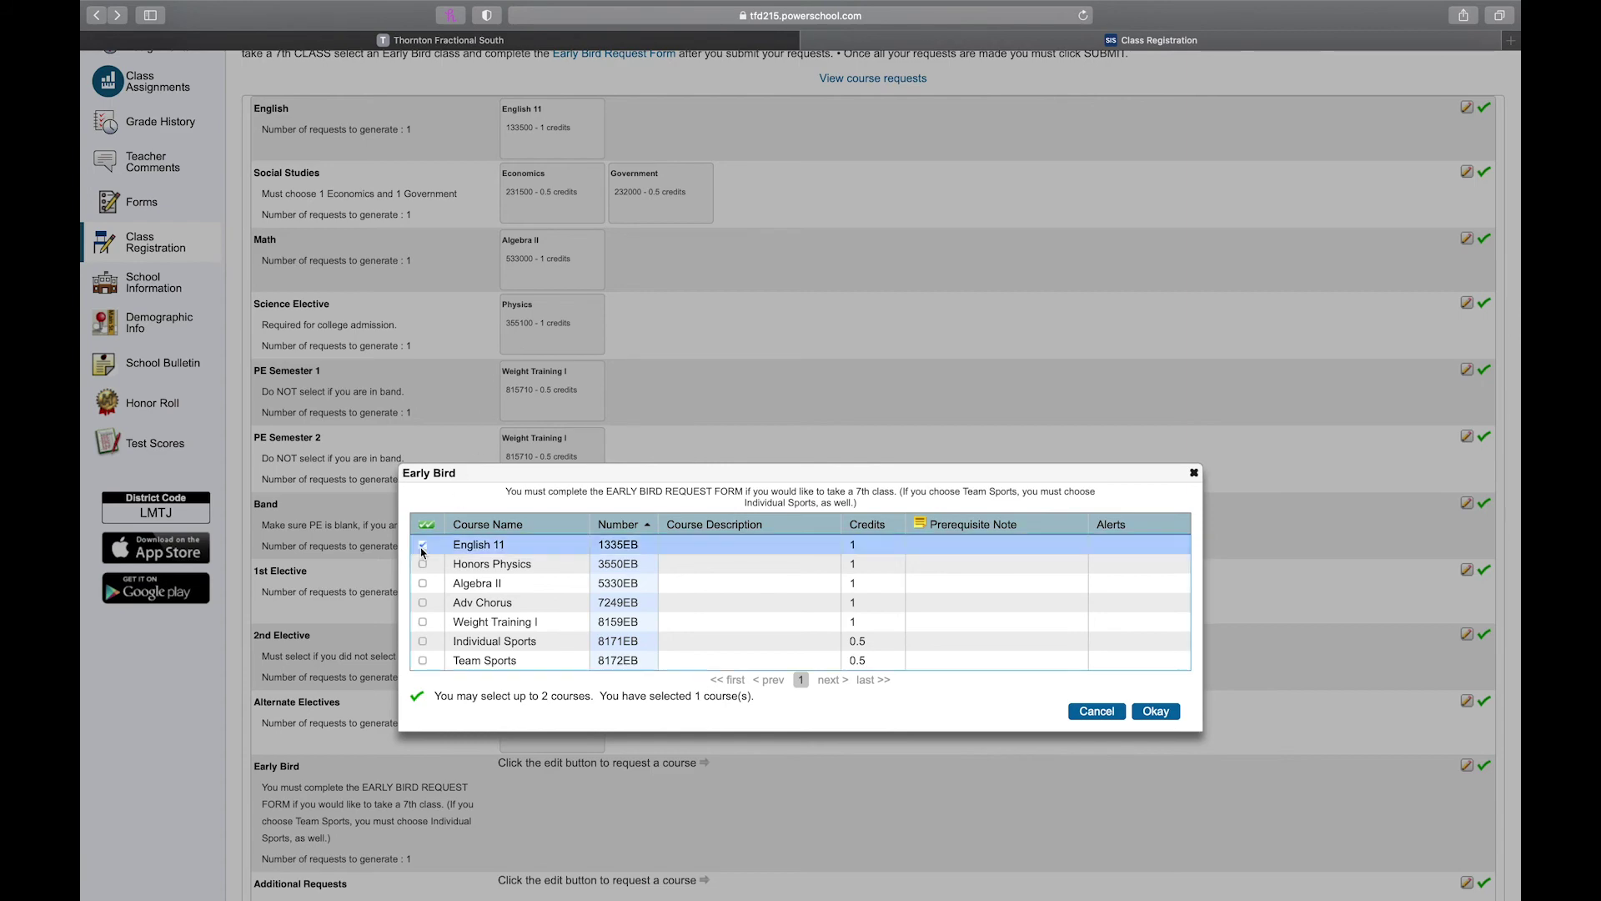
{"action": "left_click", "coordinate": [1153, 711]}
{"action": "scroll", "coordinate": [1149, 710], "scroll_direction": "down", "scroll_amount": 1}
{"action": "scroll", "coordinate": [1149, 710], "scroll_direction": "down", "scroll_amount": 3}
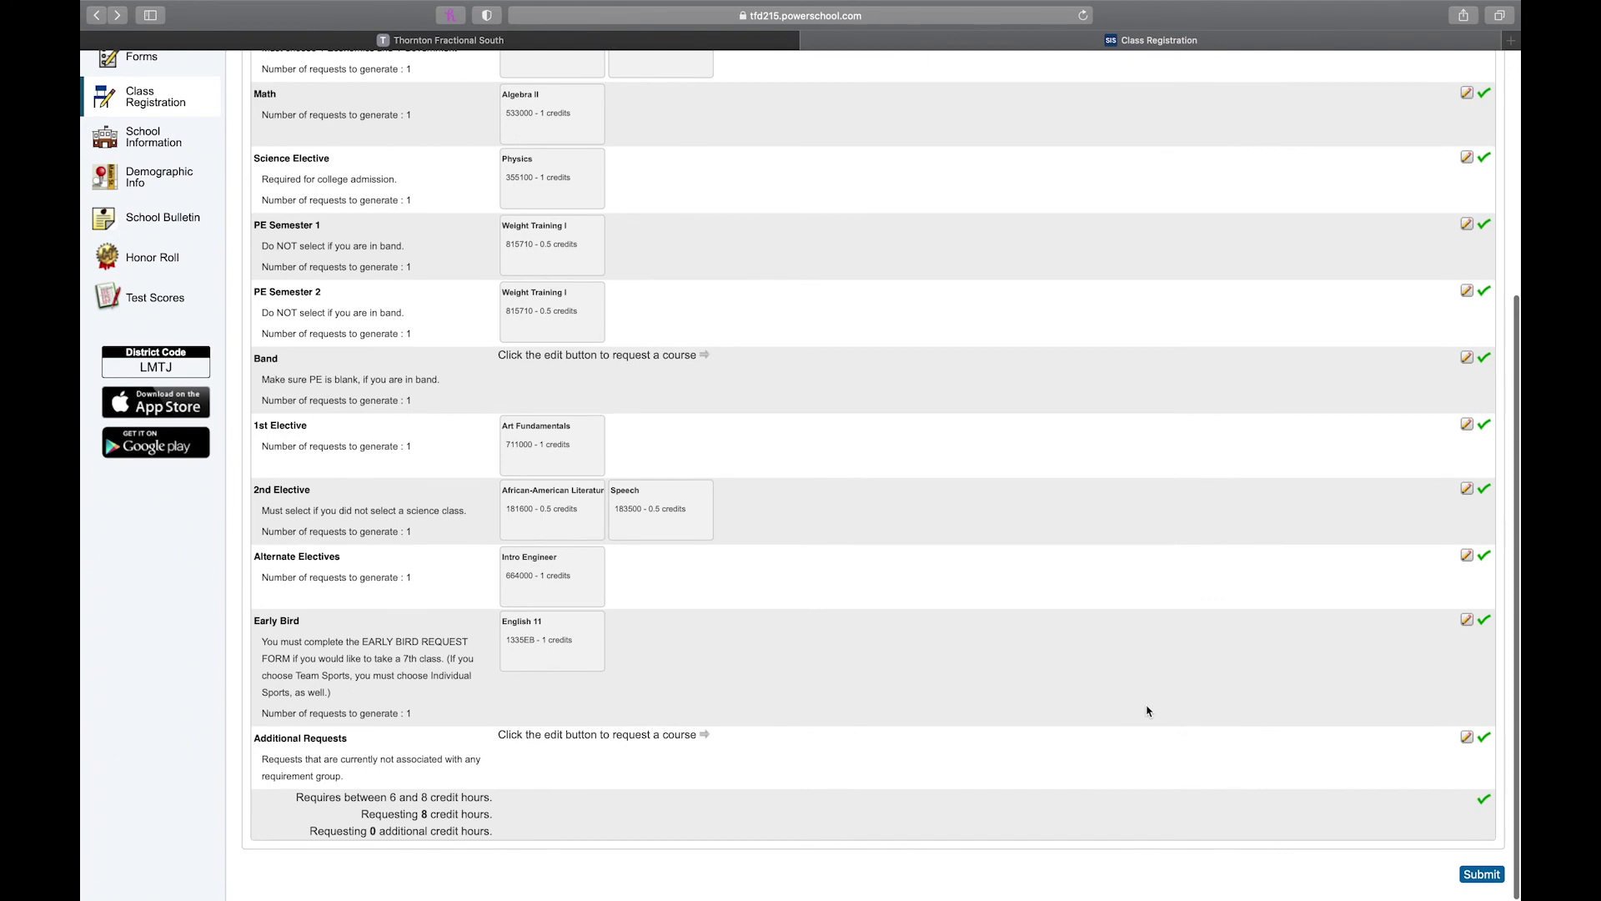
{"action": "scroll", "coordinate": [1149, 710], "scroll_direction": "up", "scroll_amount": 1}
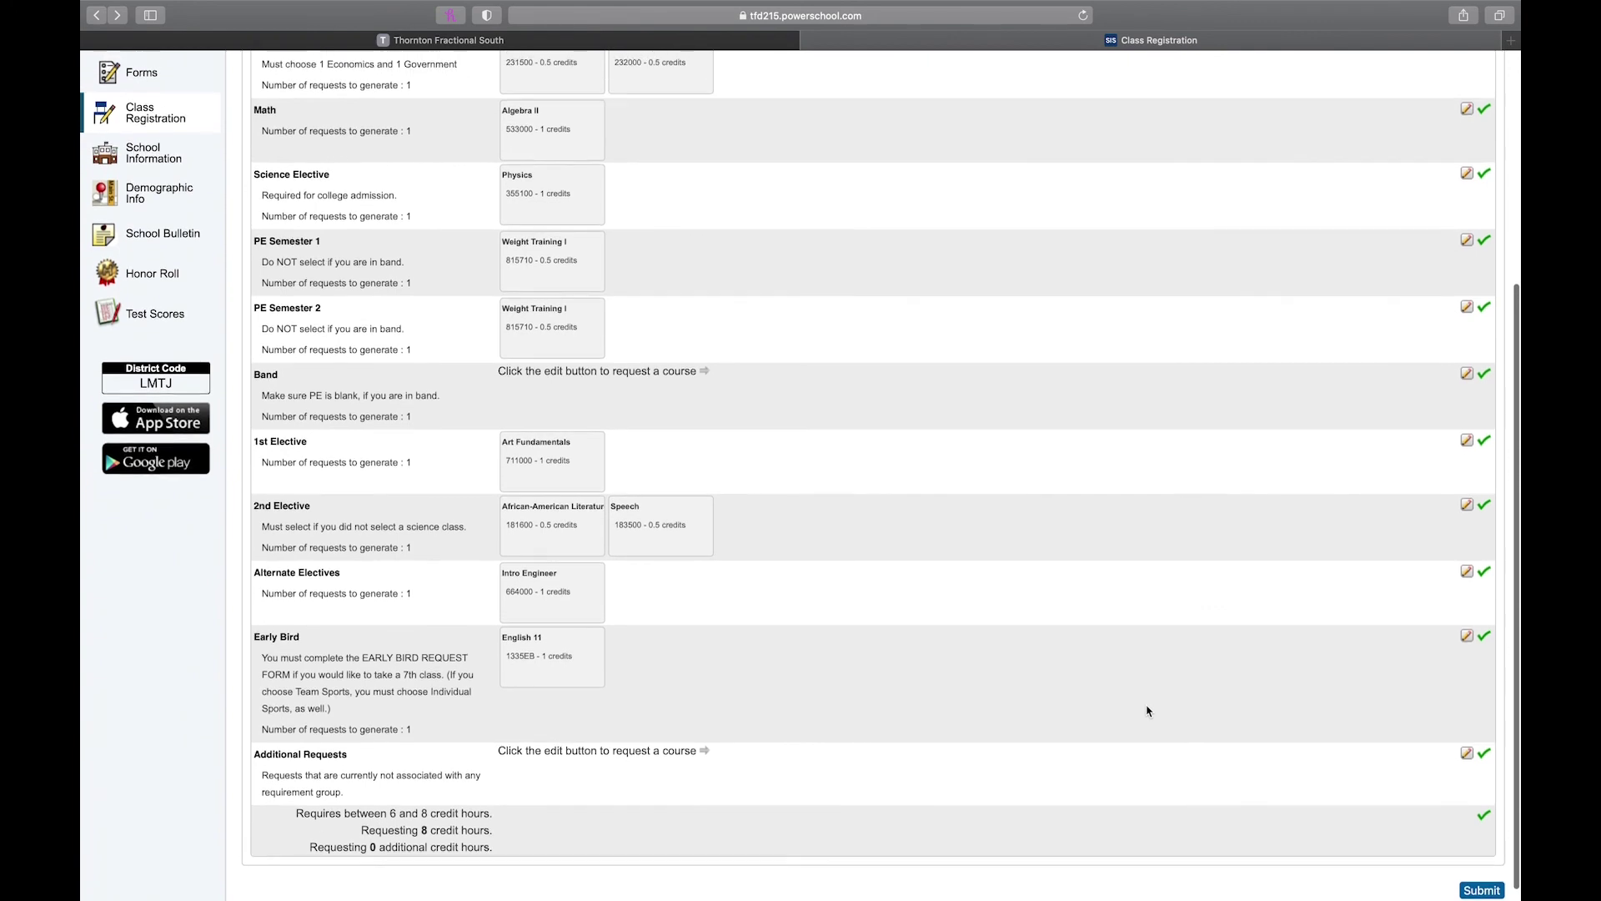
{"action": "scroll", "coordinate": [1147, 710], "scroll_direction": "up", "scroll_amount": 3}
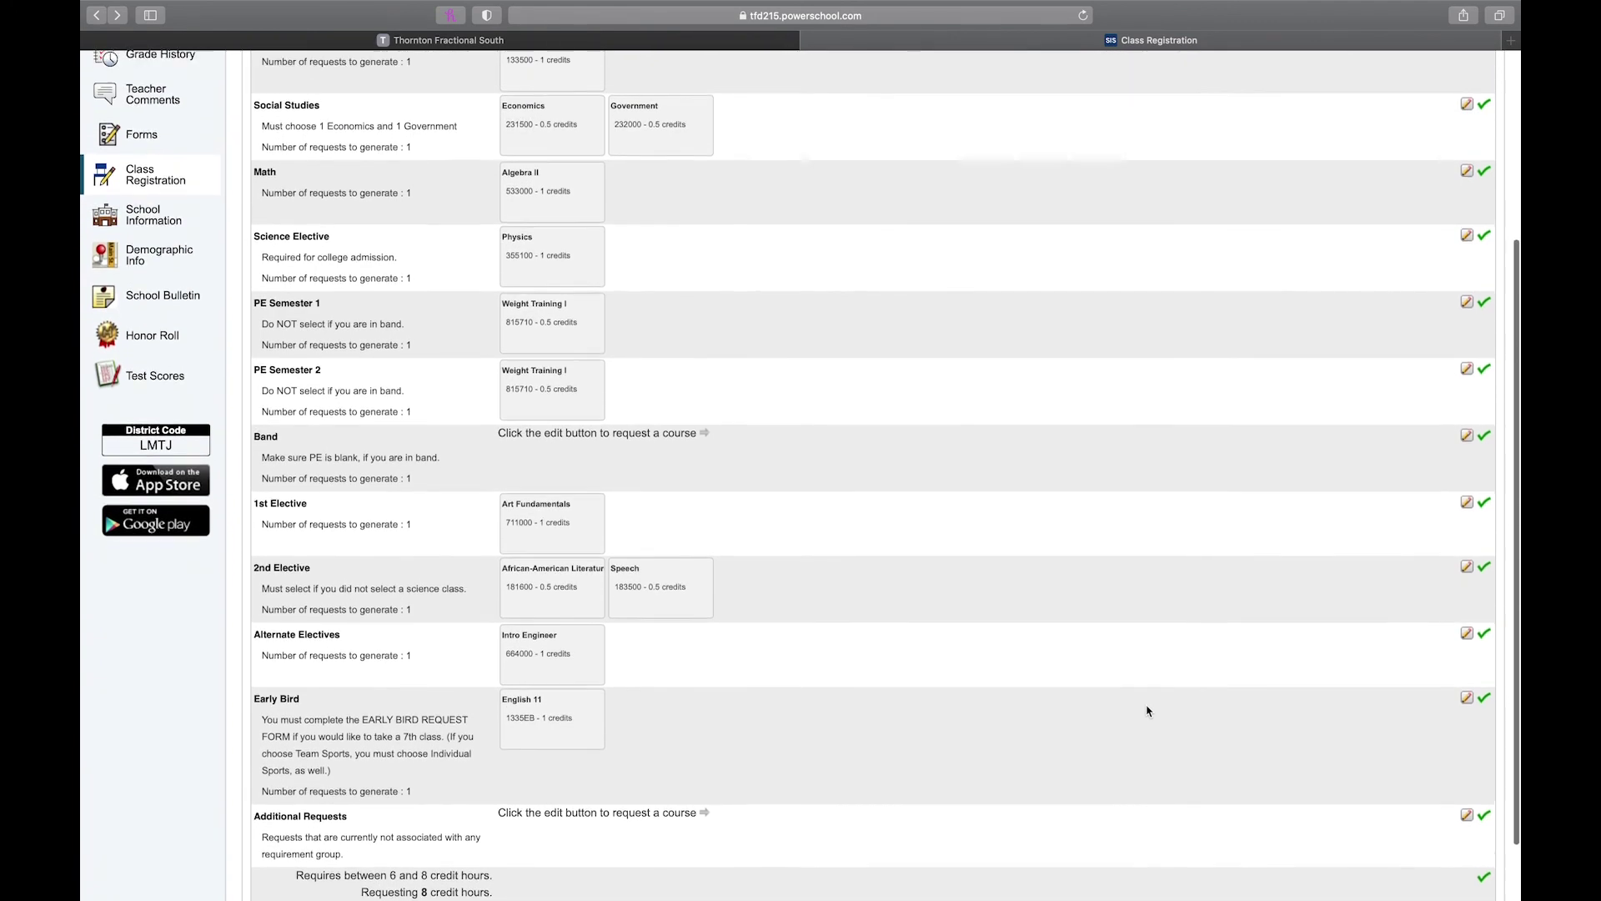
{"action": "scroll", "coordinate": [1147, 710], "scroll_direction": "up", "scroll_amount": 3}
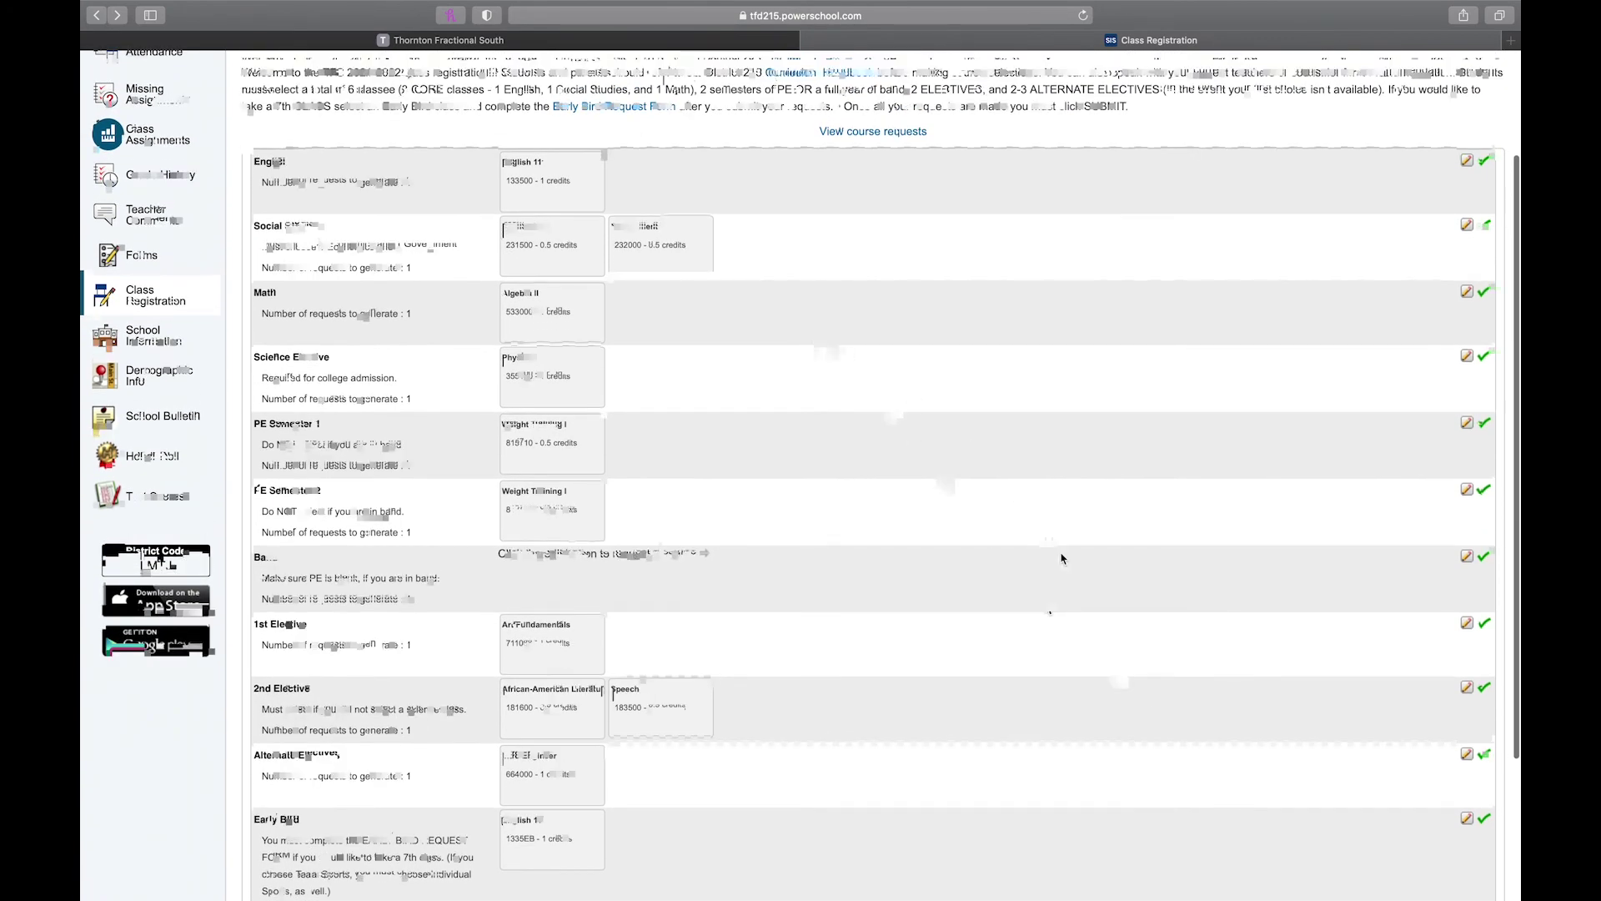
{"action": "scroll", "coordinate": [1062, 558], "scroll_direction": "down", "scroll_amount": 1}
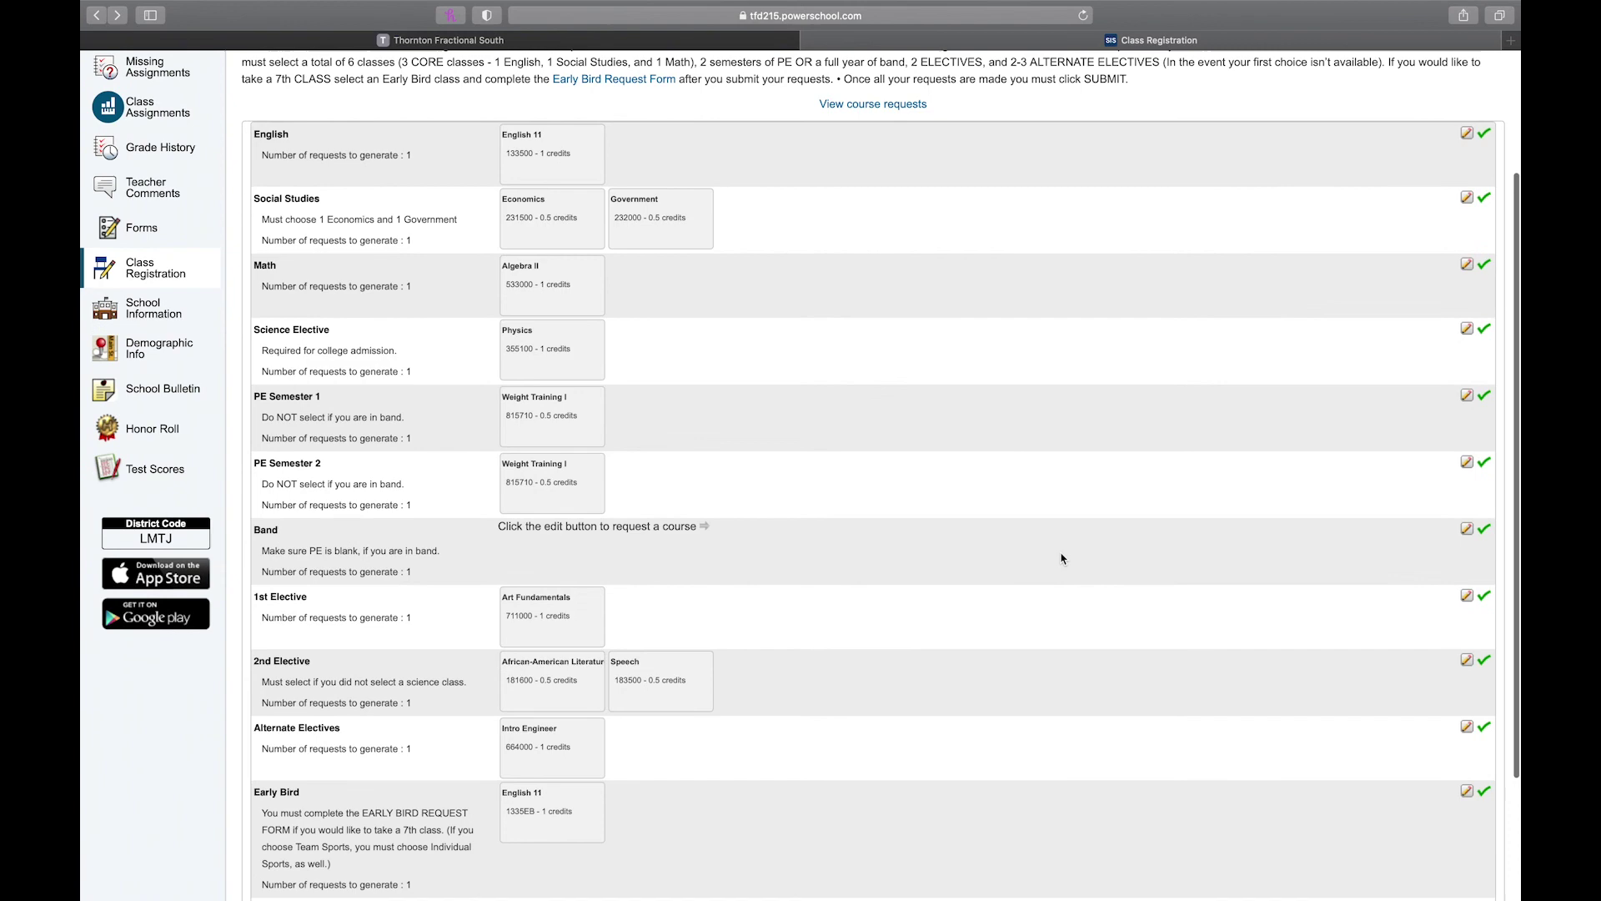
{"action": "scroll", "coordinate": [1063, 558], "scroll_direction": "down", "scroll_amount": 5}
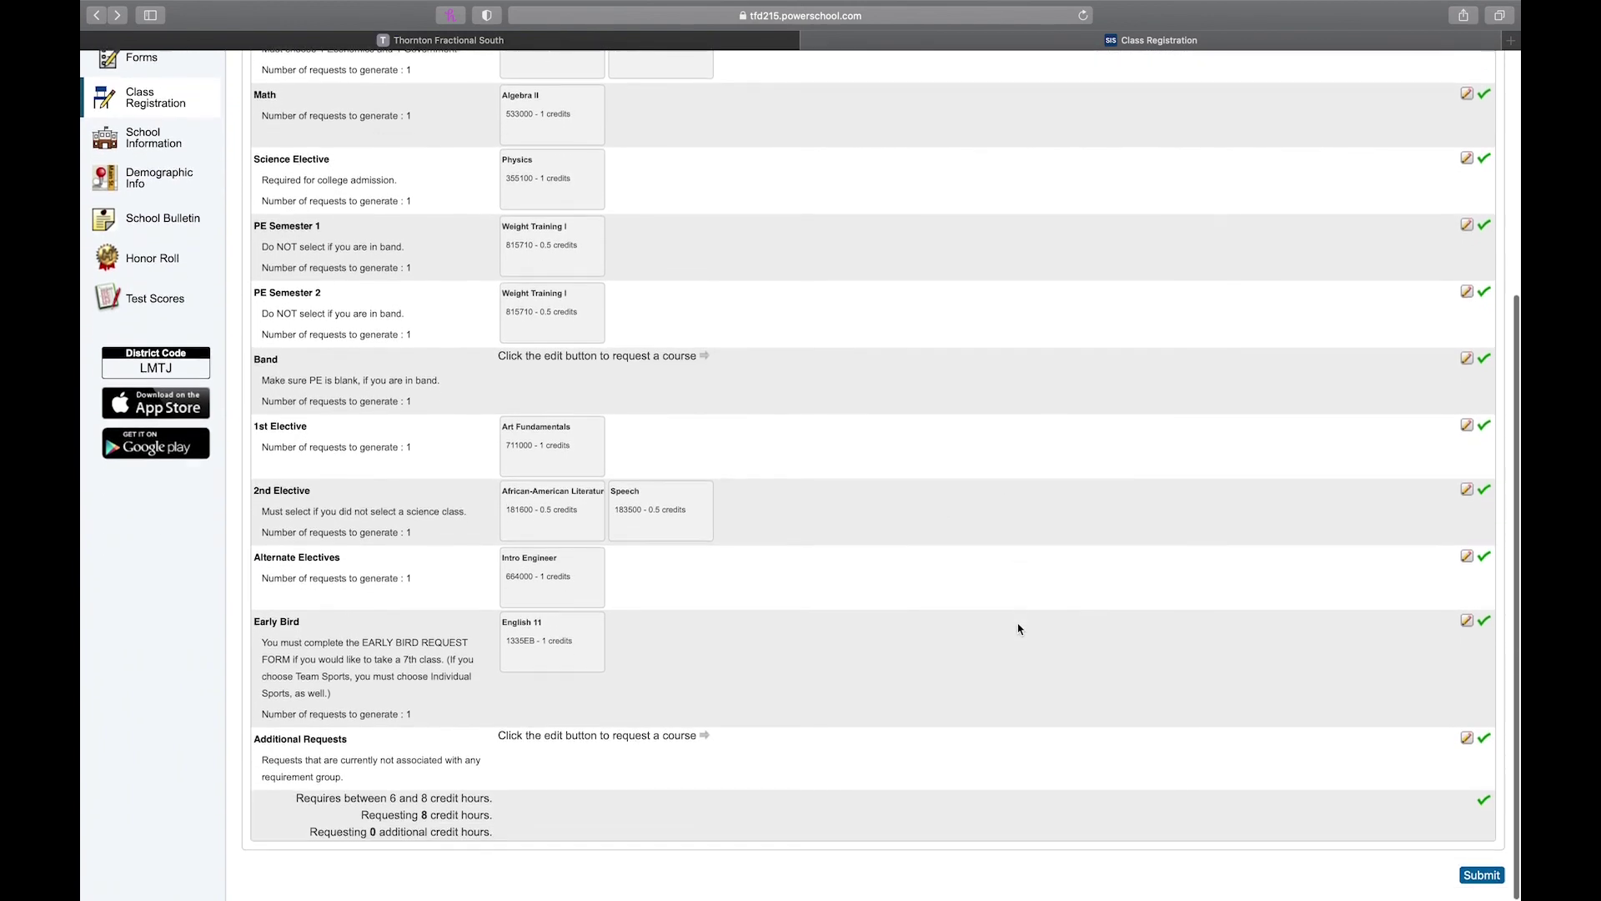
- Submit the 8-credit 2021–2022 course requests, go back, and open the Early Bird Request Form
{"action": "left_click", "coordinate": [1478, 878]}
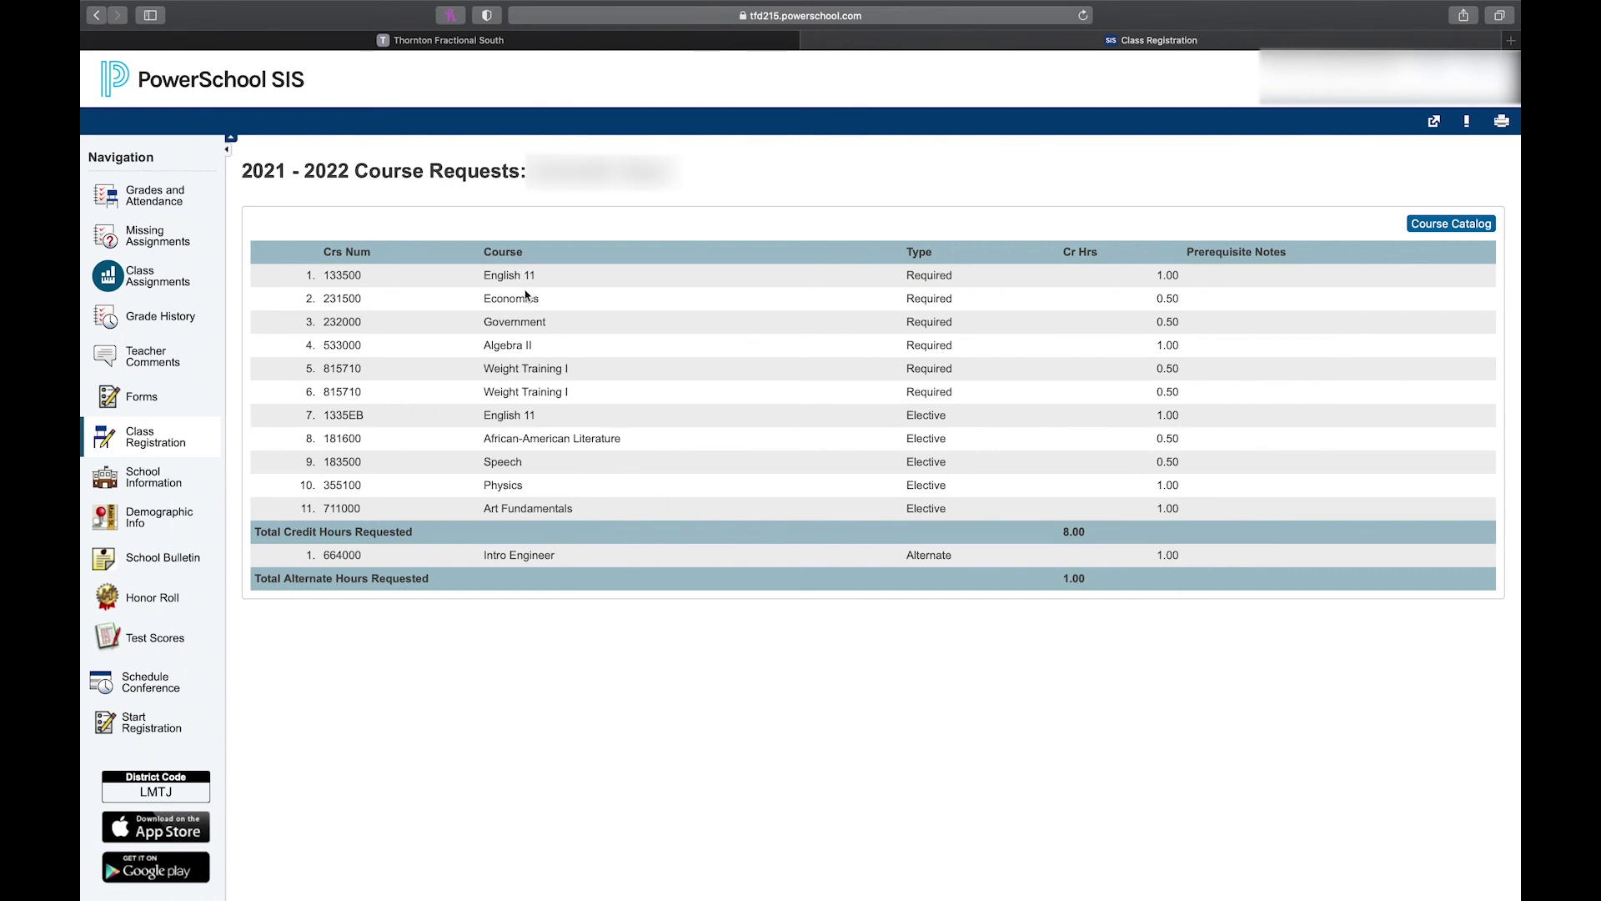
{"action": "left_click", "coordinate": [96, 17]}
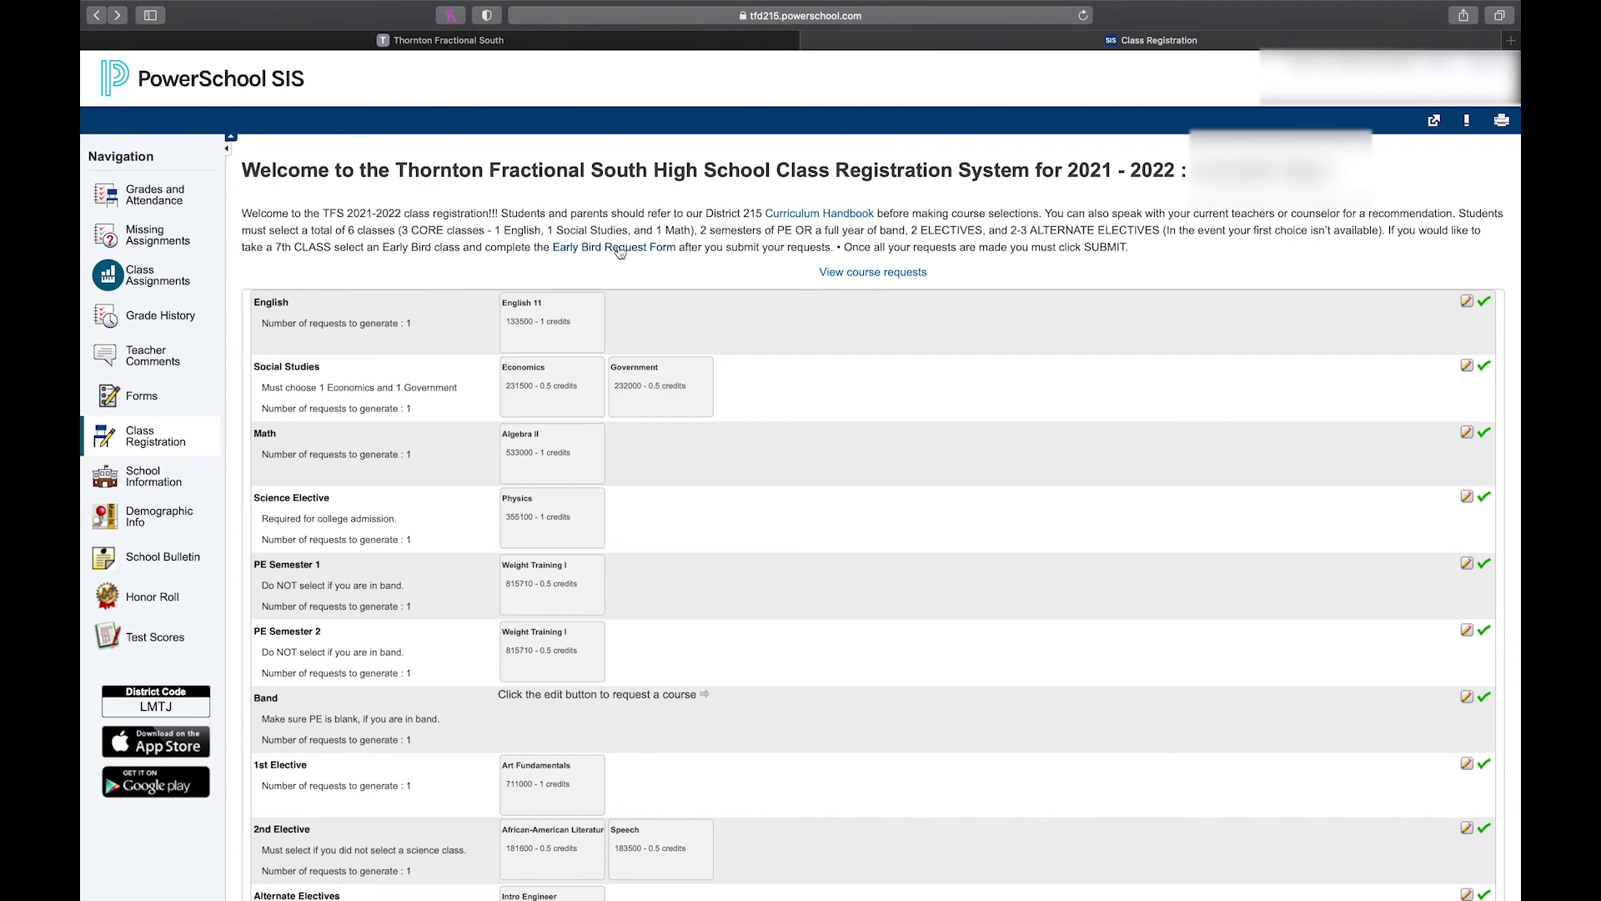
{"action": "left_click", "coordinate": [620, 250]}
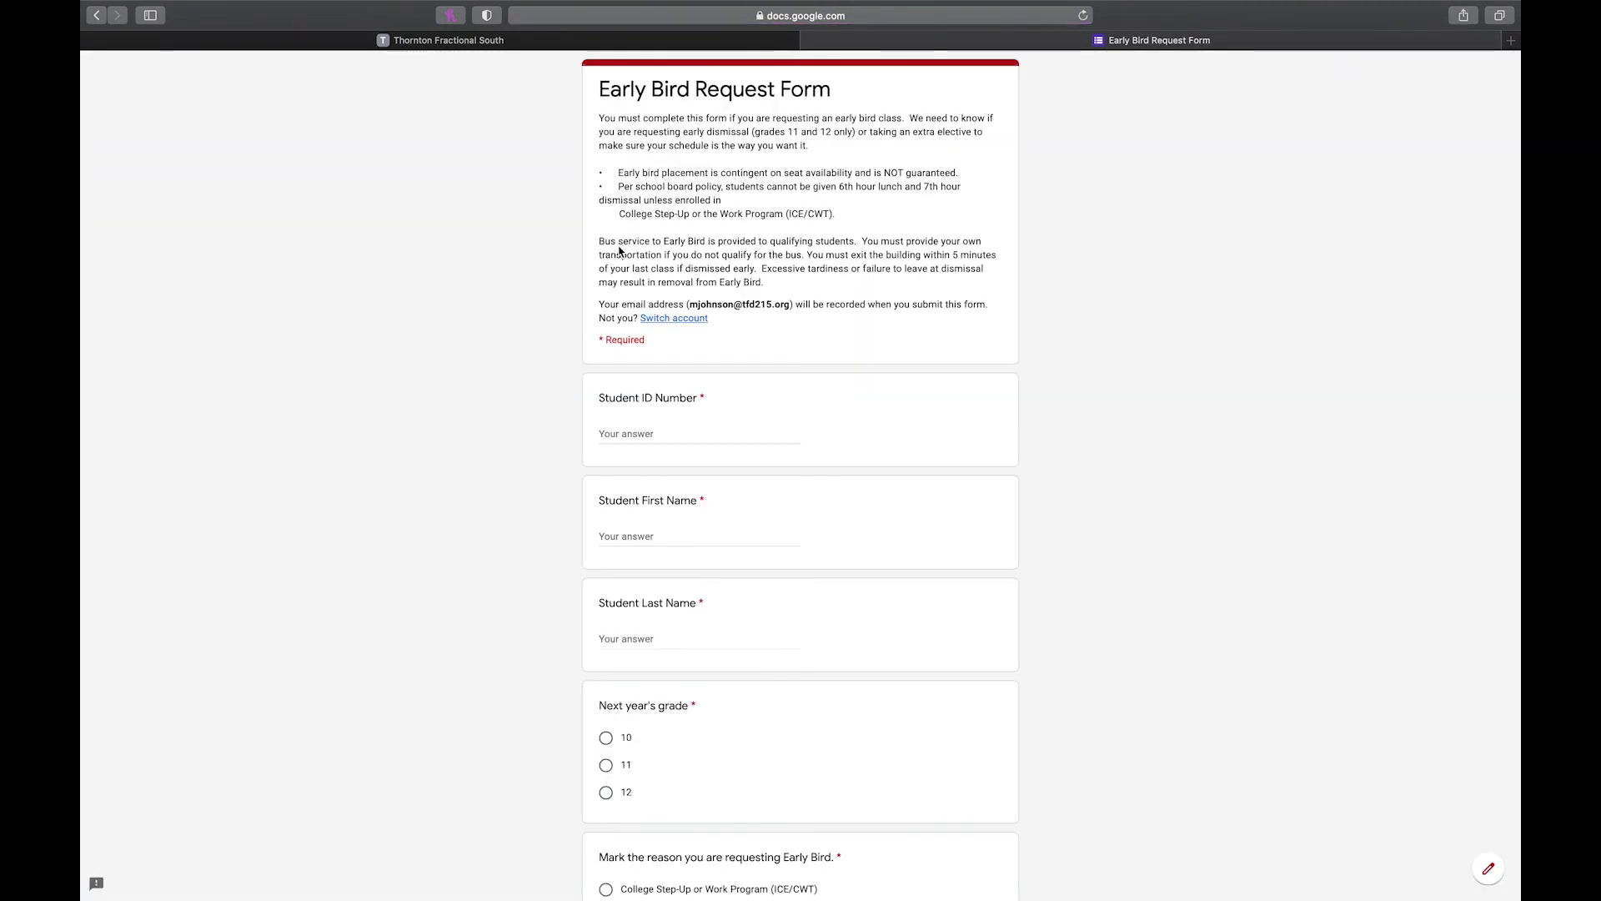
- Read through the Early Bird Request Form's questions, then return to PowerSchool's Class Registration page
{"action": "scroll", "coordinate": [486, 364], "scroll_direction": "down", "scroll_amount": 2}
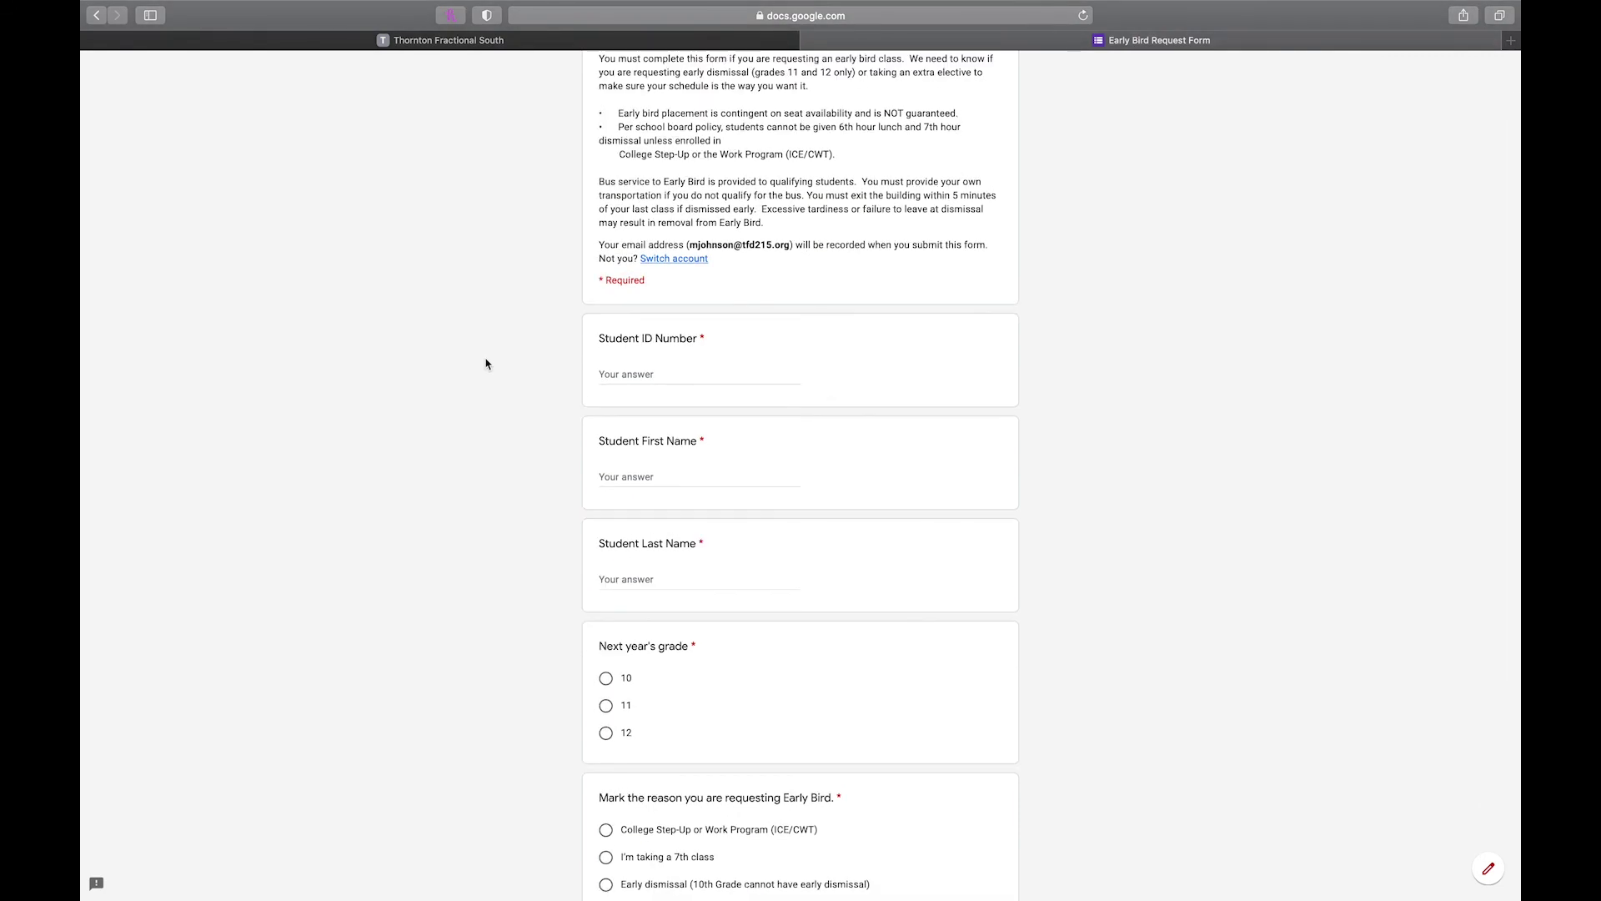
{"action": "scroll", "coordinate": [486, 363], "scroll_direction": "up", "scroll_amount": 2}
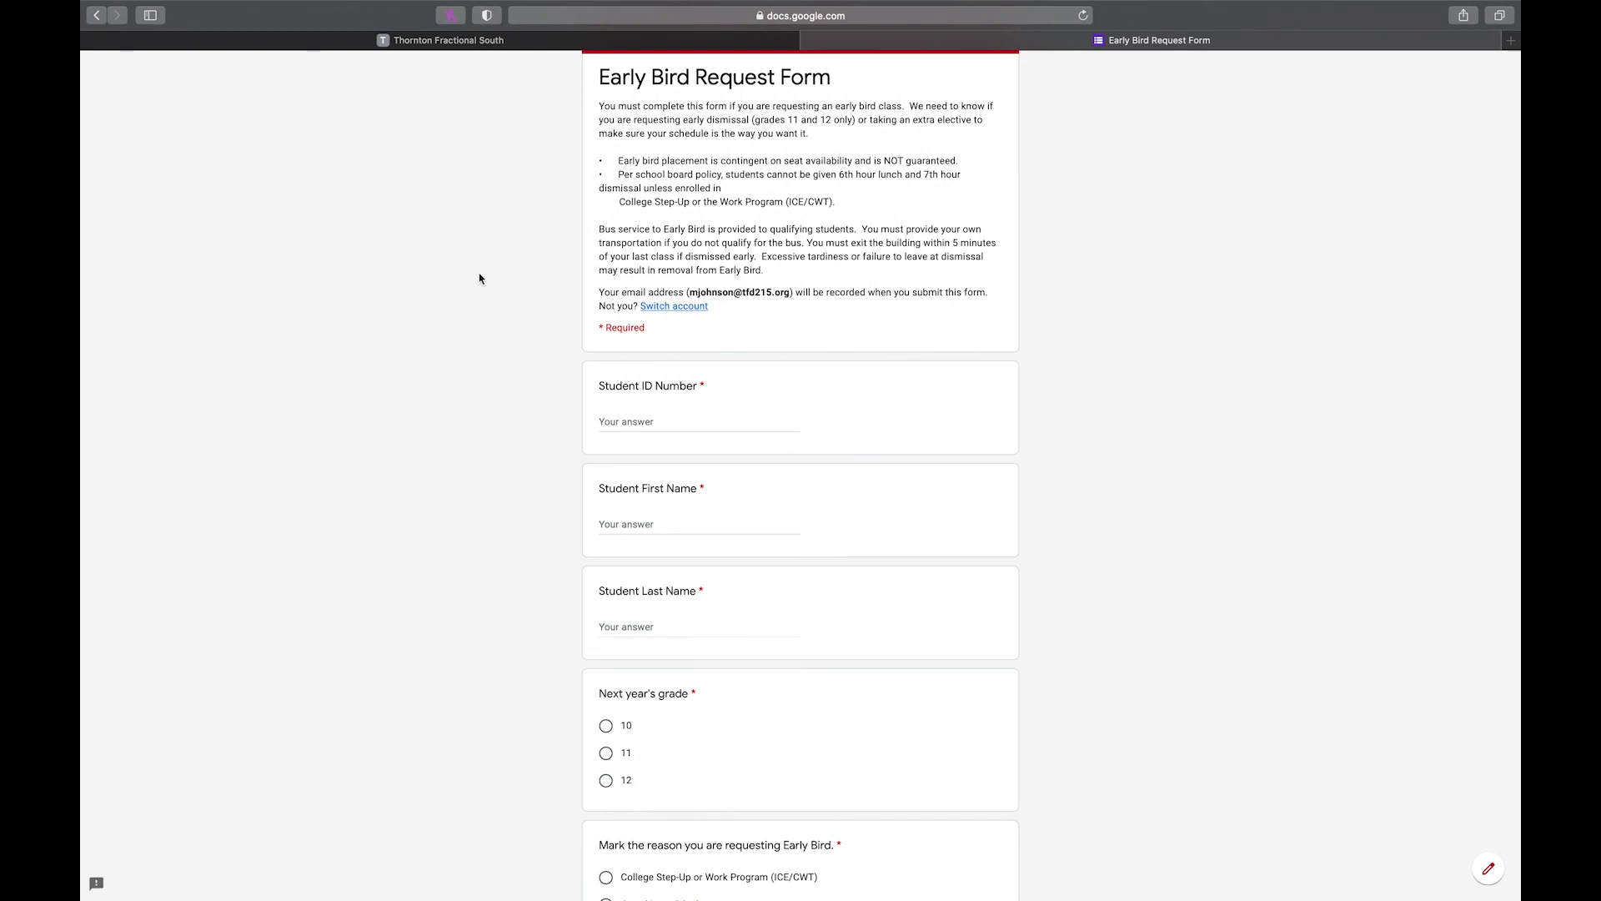
{"action": "scroll", "coordinate": [480, 278], "scroll_direction": "down", "scroll_amount": 1}
{"action": "scroll", "coordinate": [480, 278], "scroll_direction": "down", "scroll_amount": 5}
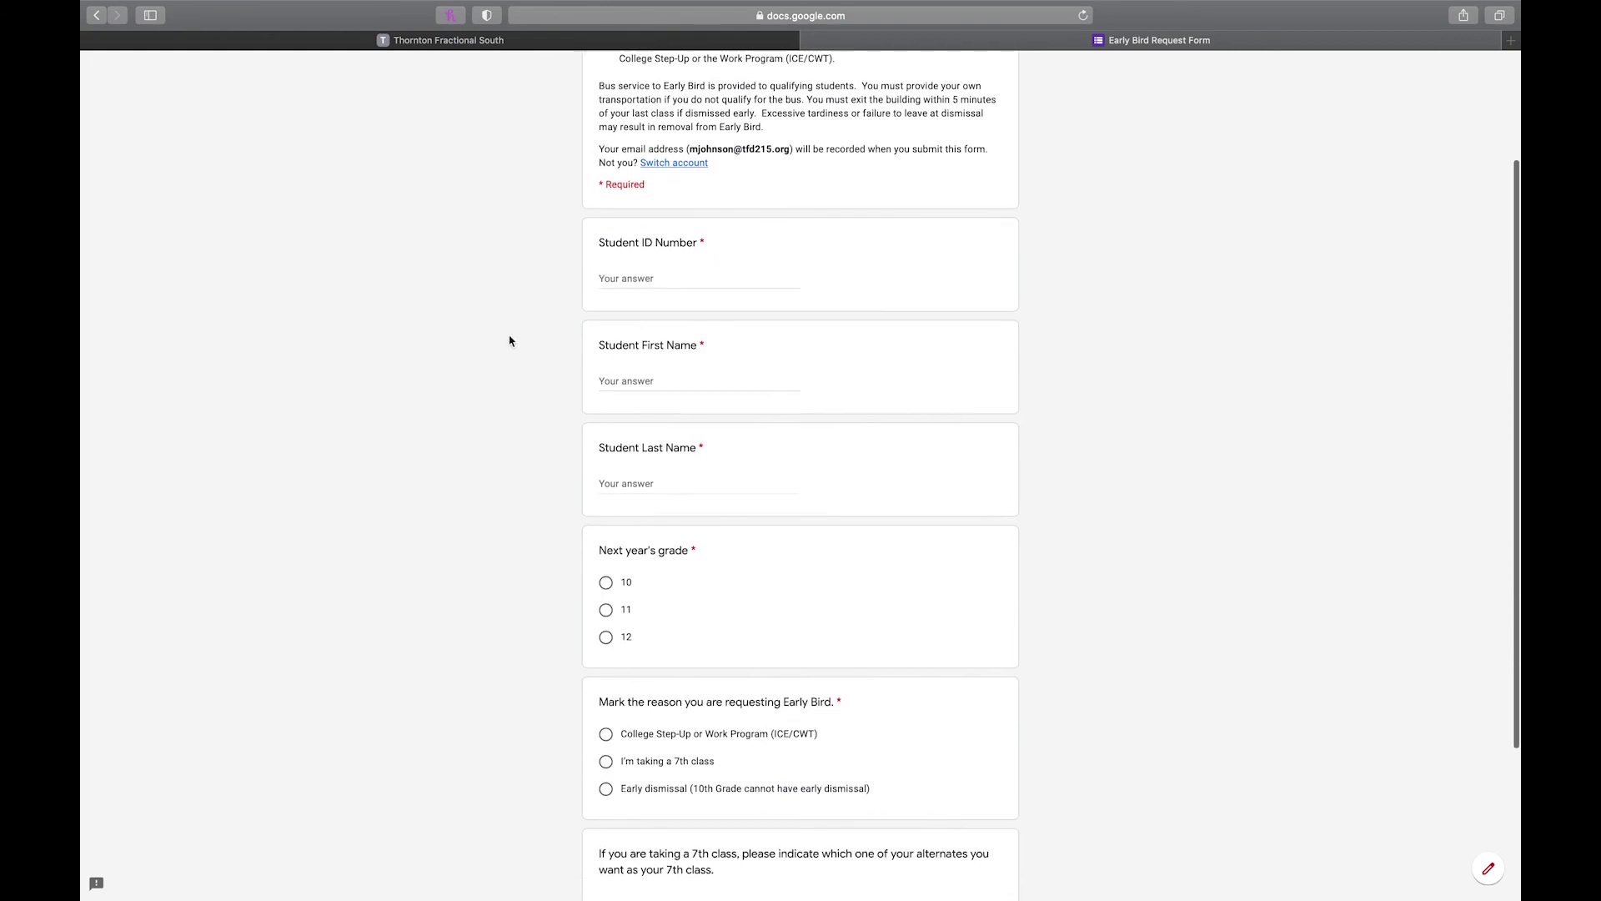
{"action": "scroll", "coordinate": [469, 369], "scroll_direction": "down", "scroll_amount": 3}
{"action": "scroll", "coordinate": [471, 370], "scroll_direction": "down", "scroll_amount": 5}
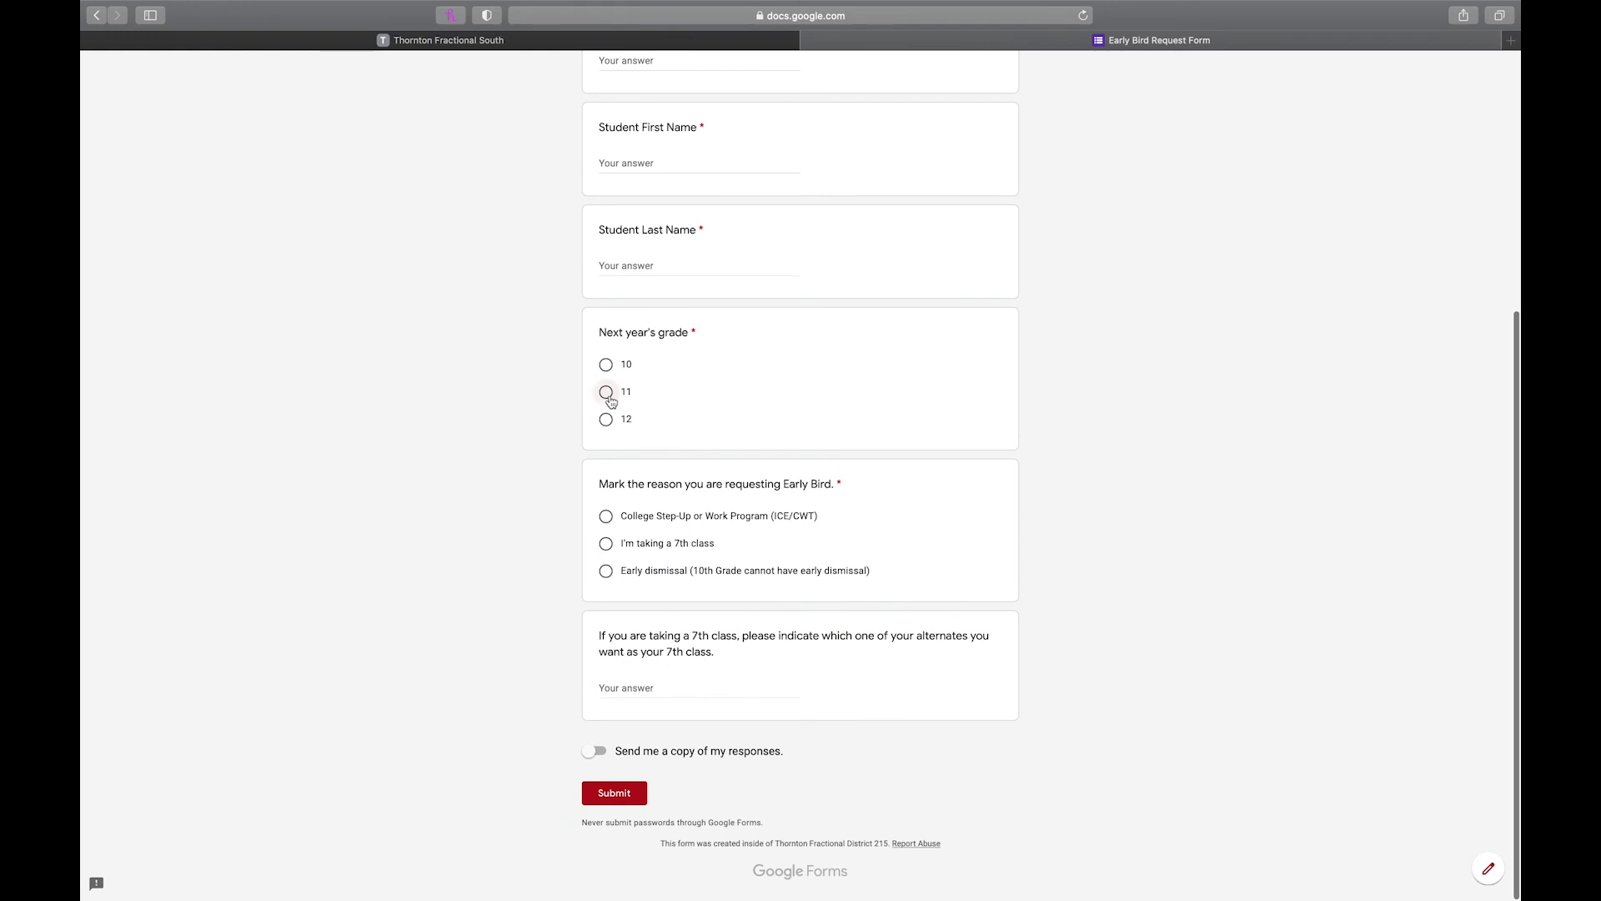
{"action": "scroll", "coordinate": [497, 483], "scroll_direction": "down", "scroll_amount": 1}
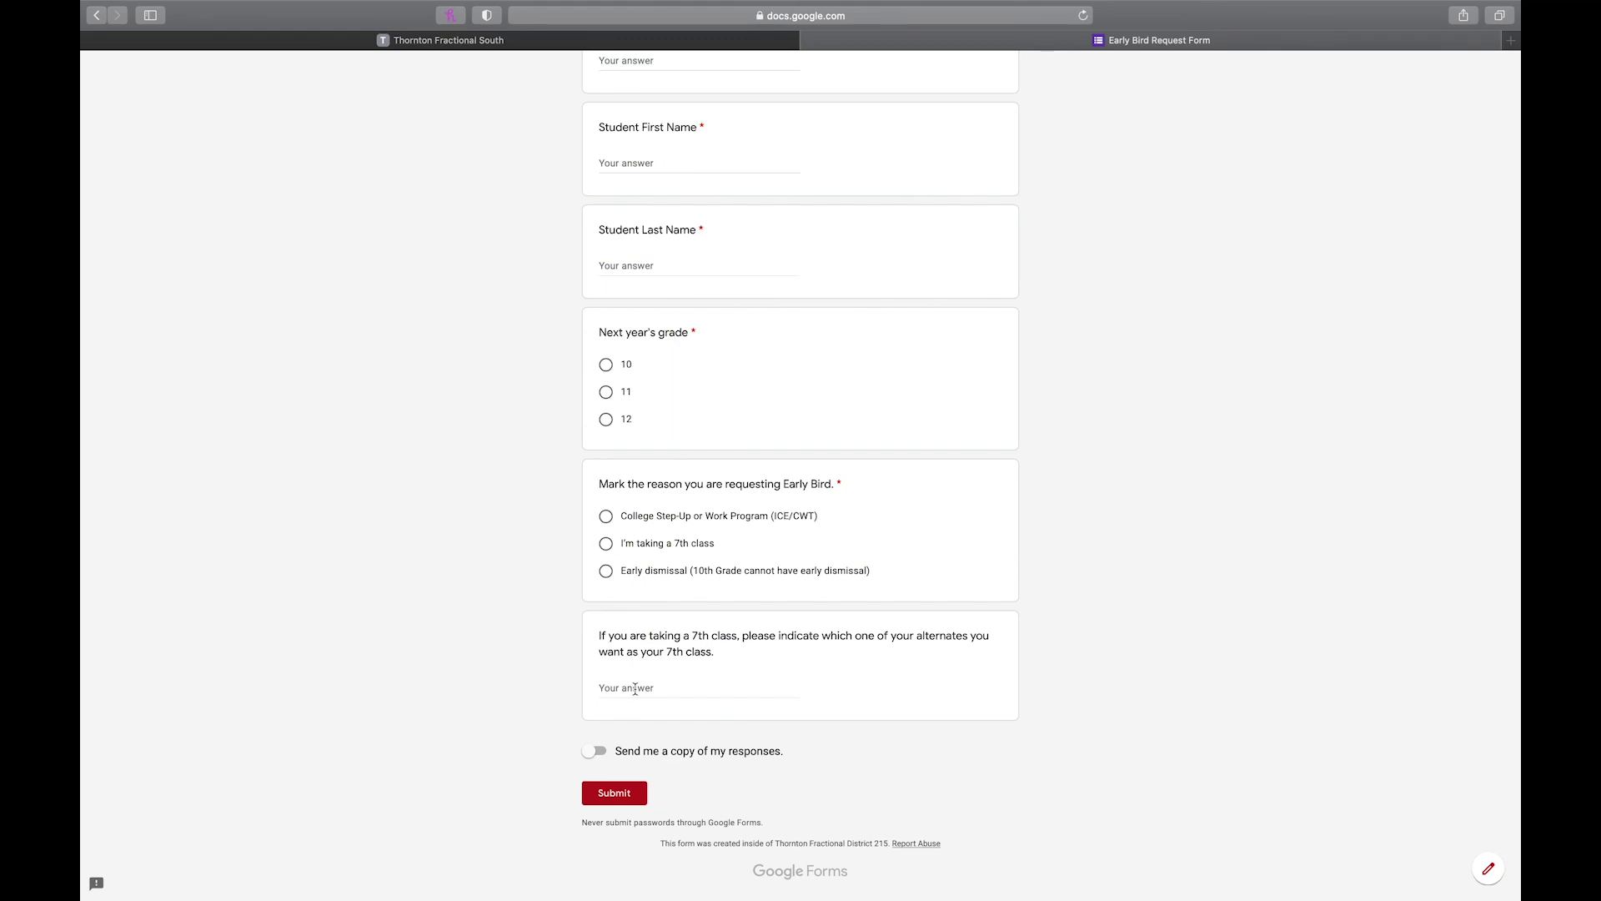
{"action": "left_click", "coordinate": [95, 22]}
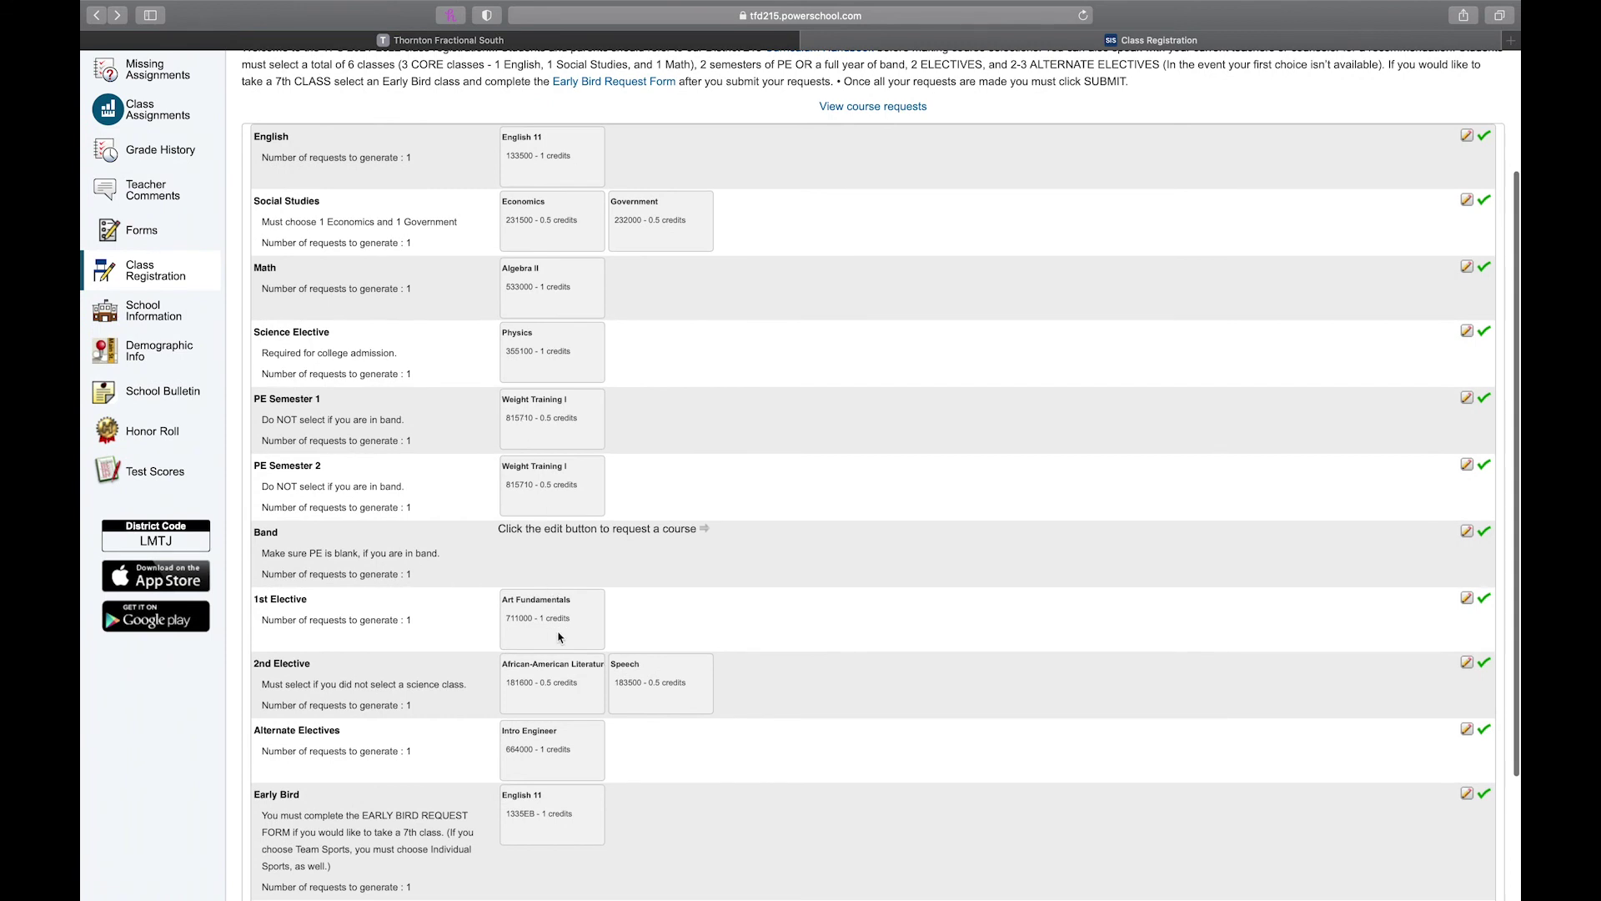
{"action": "scroll", "coordinate": [559, 637], "scroll_direction": "down", "scroll_amount": 2}
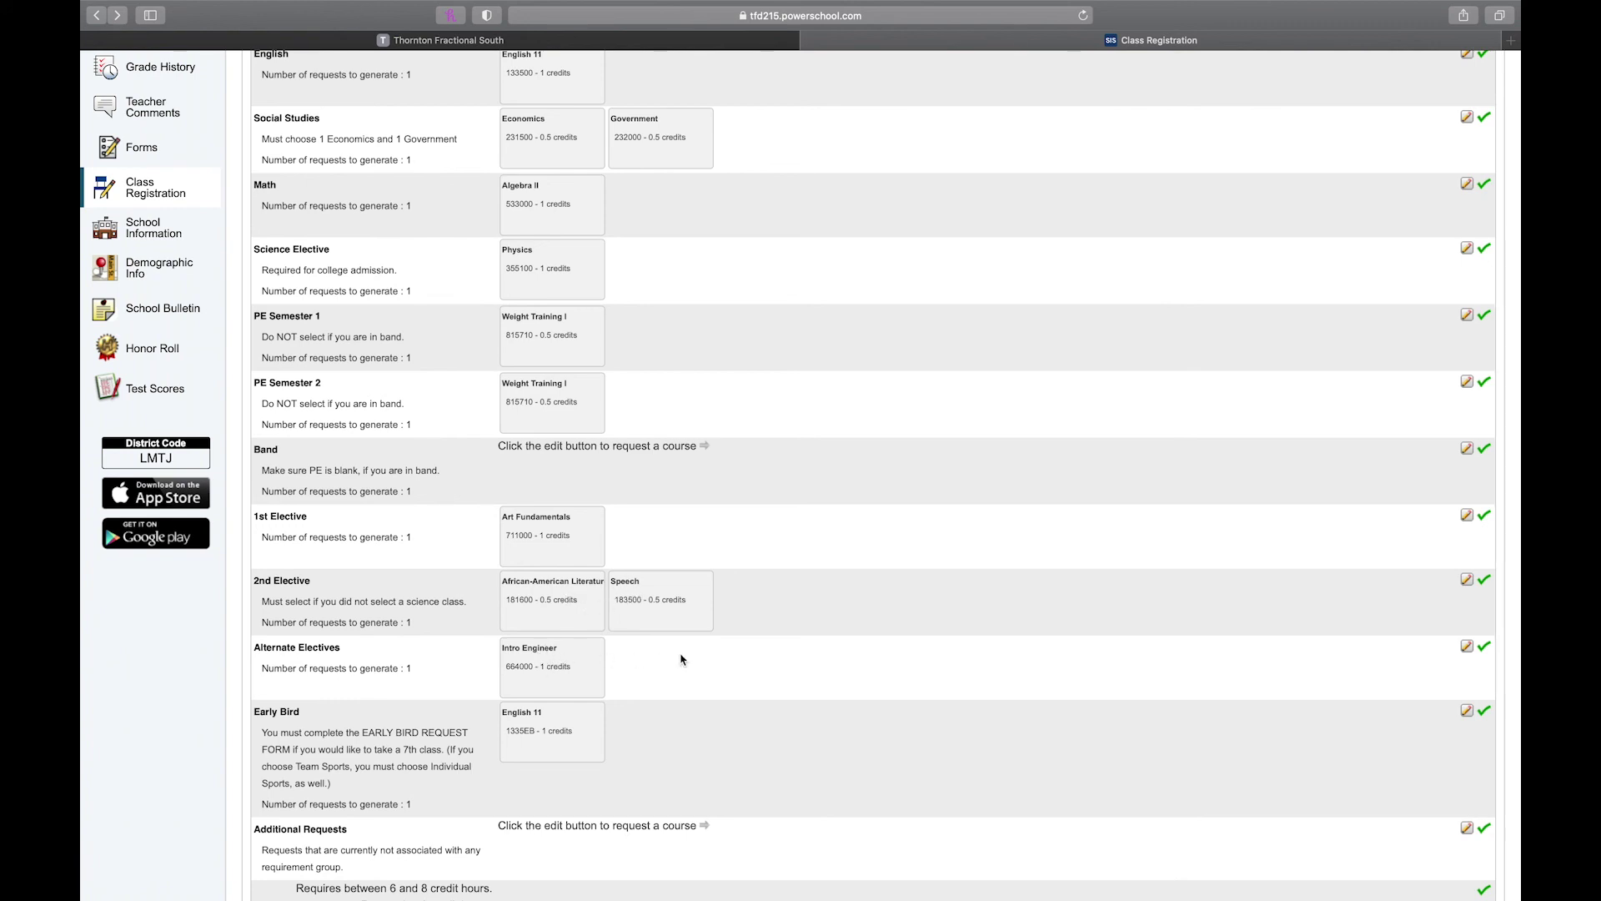
{"action": "scroll", "coordinate": [682, 660], "scroll_direction": "down", "scroll_amount": 3}
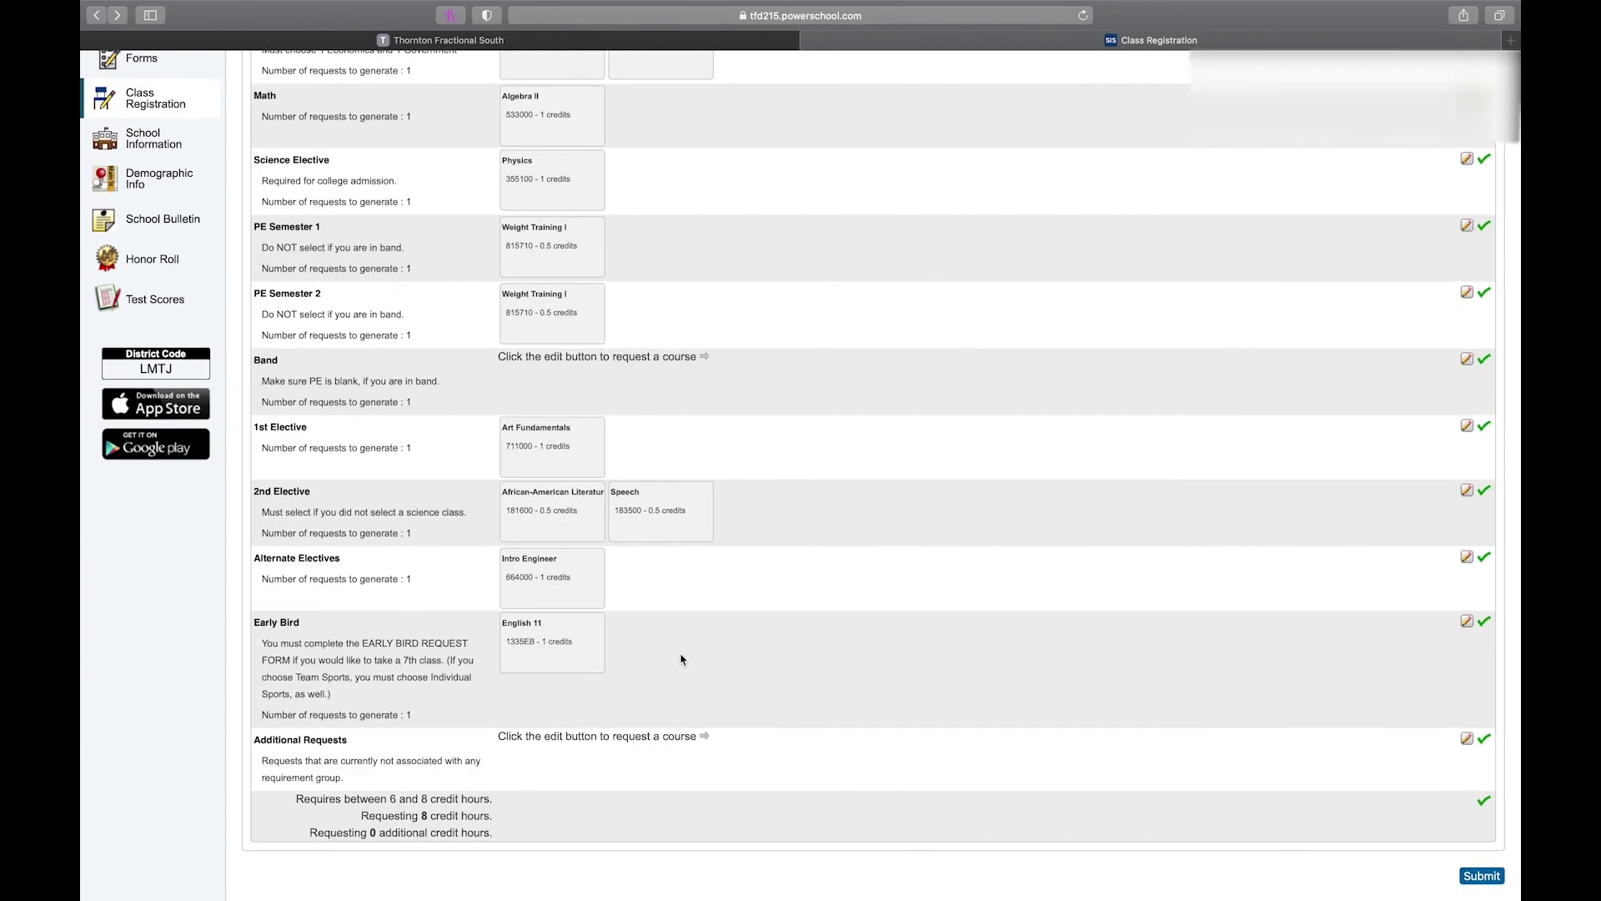
{"action": "scroll", "coordinate": [885, 546], "scroll_direction": "up", "scroll_amount": 8}
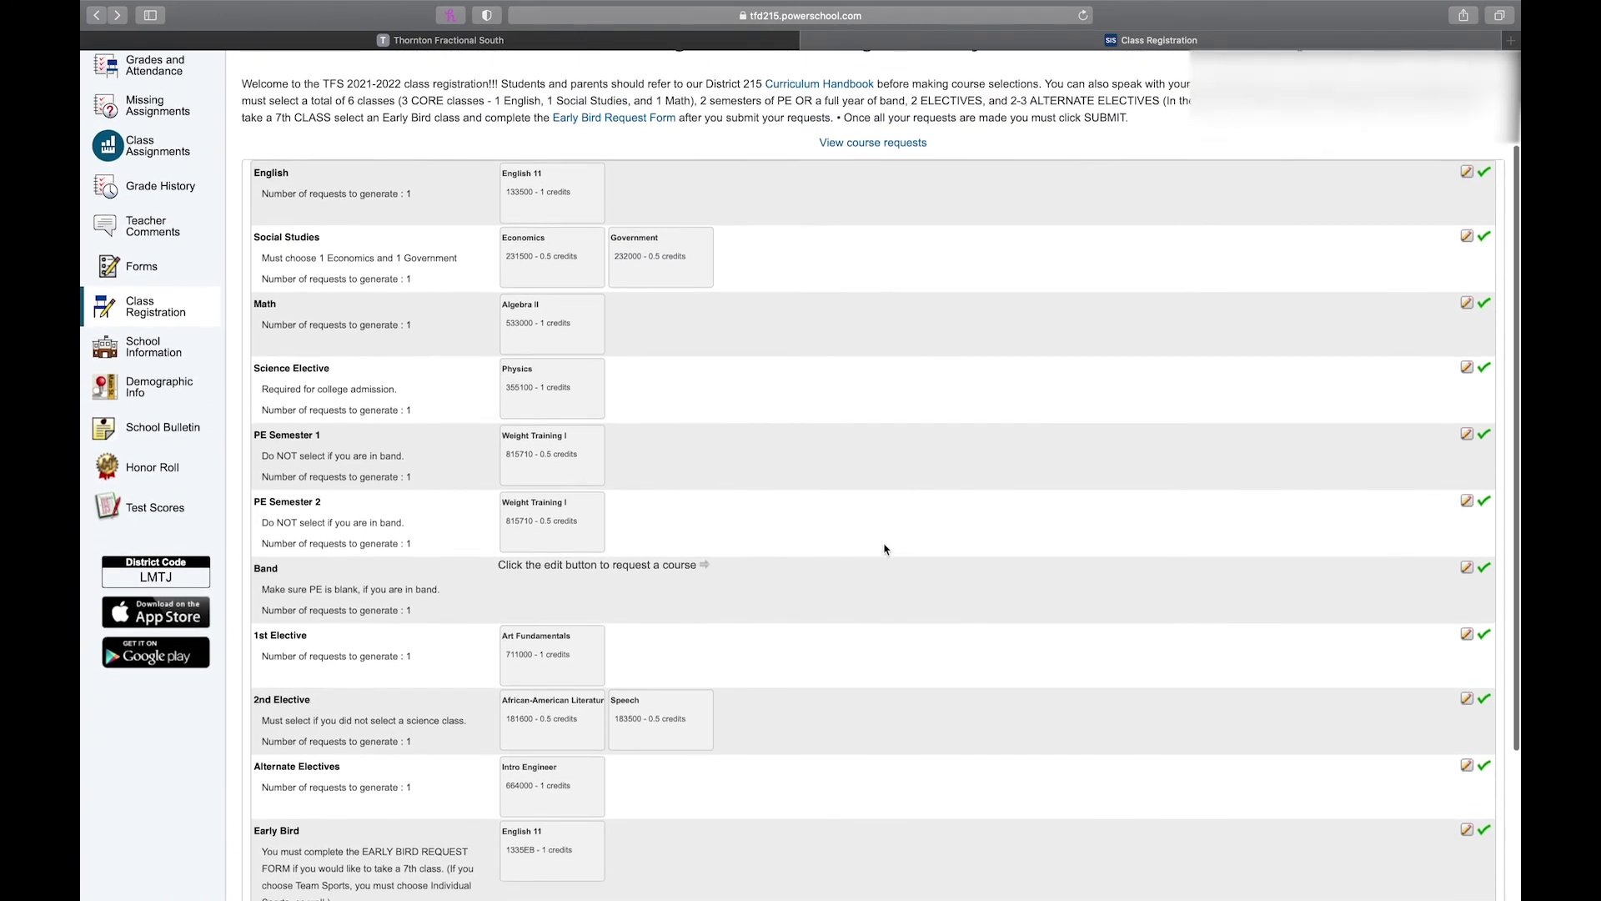